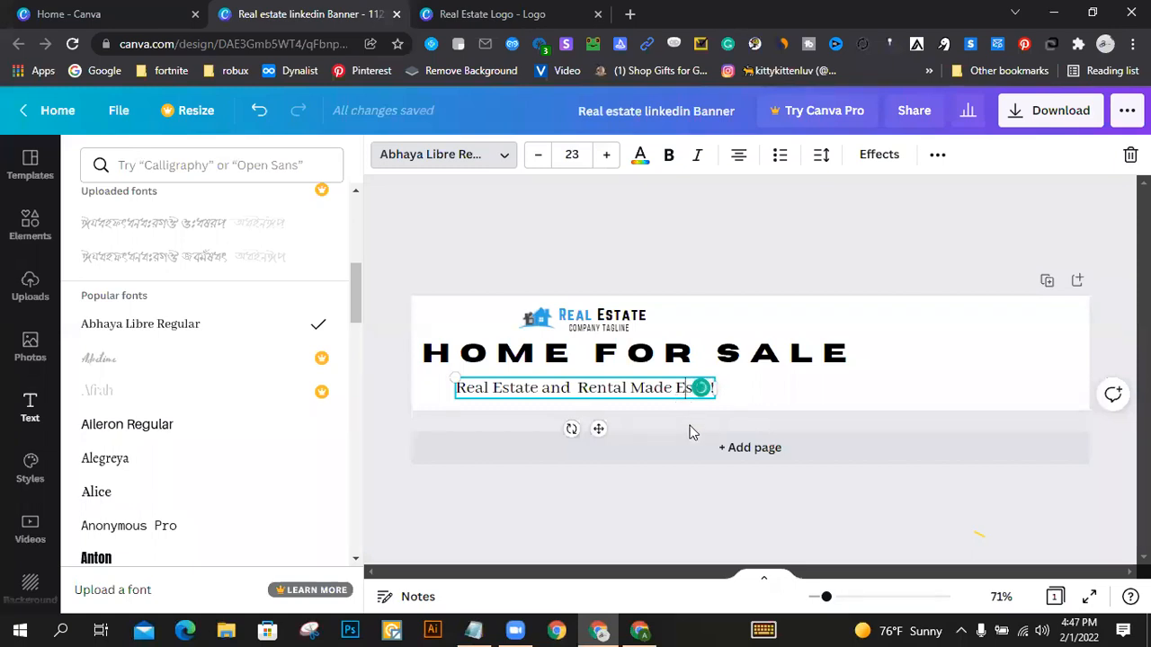
Step: Move the real estate logo and company name up close to the banner's upper edge
left_click(844, 388)
left_click_drag(611, 400, 620, 312)
left_click(617, 360)
left_click(767, 293)
key("Up")
key("Up")
key("Up")
key("Up")
key("Up")
key("Up")
key("Up")
key("Up")
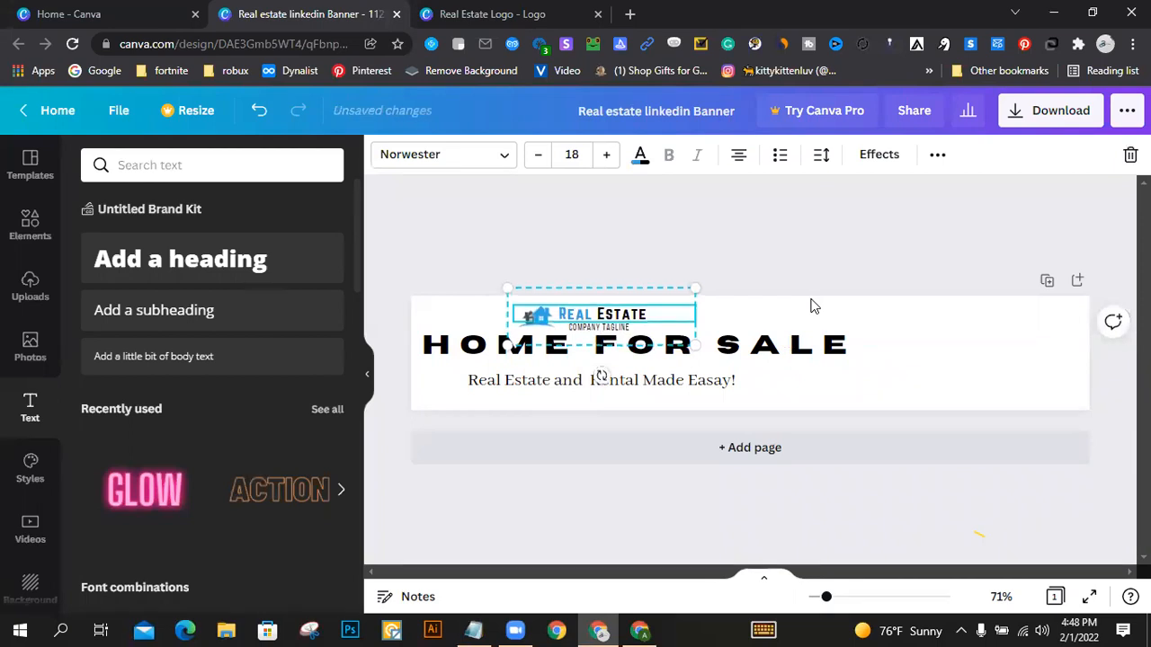
key("Up")
key("Up")
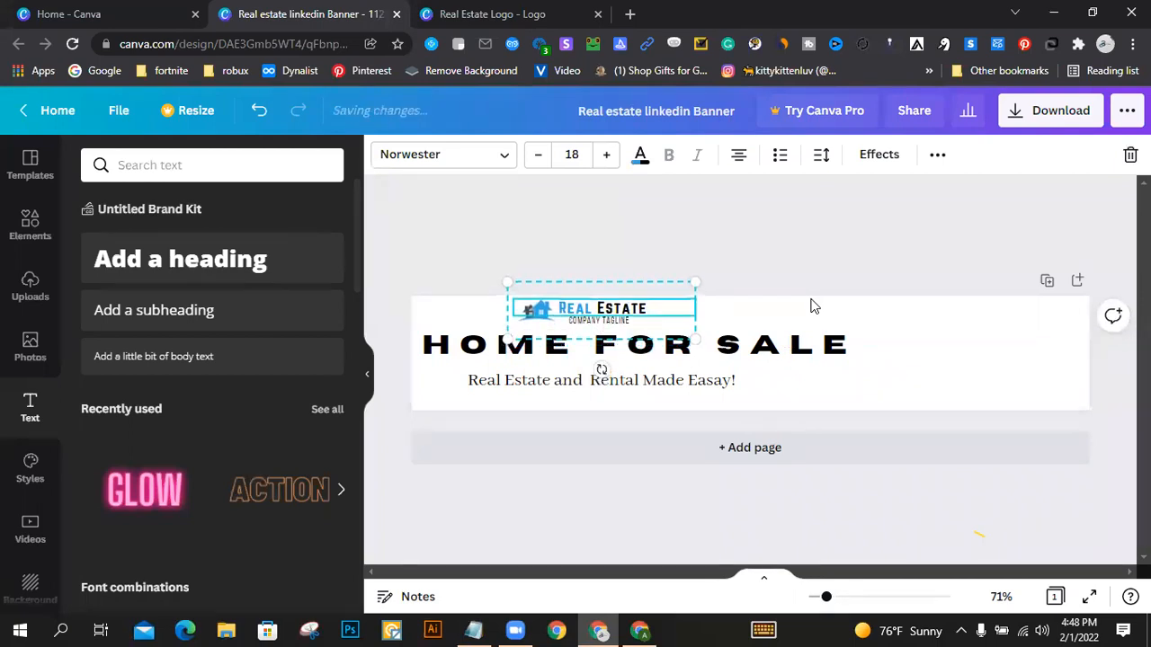
left_click(778, 256)
Step: Nudge the HOME FOR SALE heading up so it sits directly beneath the logo
left_click(724, 353)
key("Up")
key("Up")
key("Up")
key("Up")
key("Up")
key("Up")
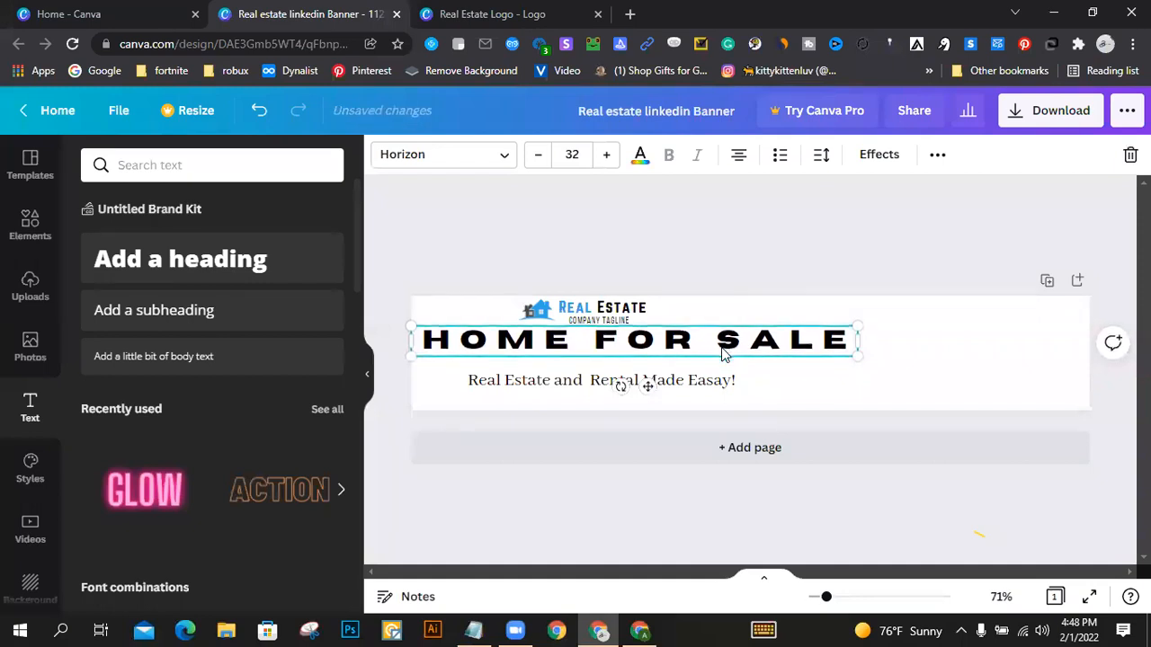
left_click(667, 235)
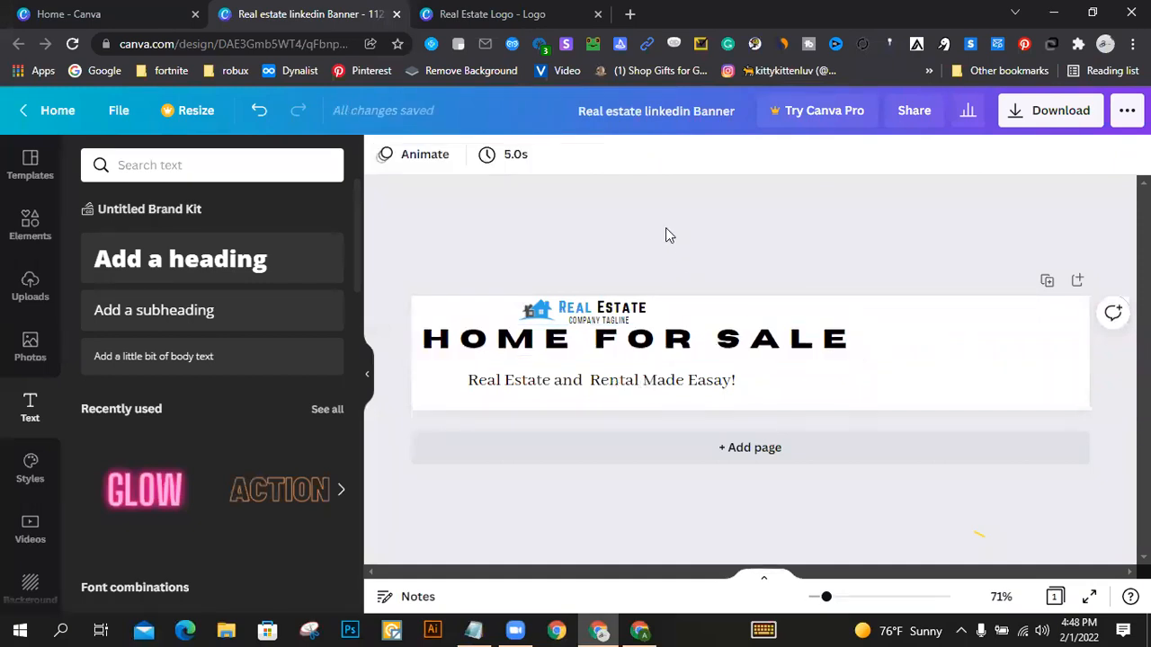
Step: Nudge the tagline about real estate and rental up so it sits directly beneath the HOME FOR SALE heading
left_click(656, 378)
key("Up")
key("Up")
key("Up")
key("Up")
key("Up")
key("Up")
key("Up")
key("Up")
key("Up")
key("Up")
key("Up")
key("Up")
key("Up")
key("Up")
key("Up")
key("Up")
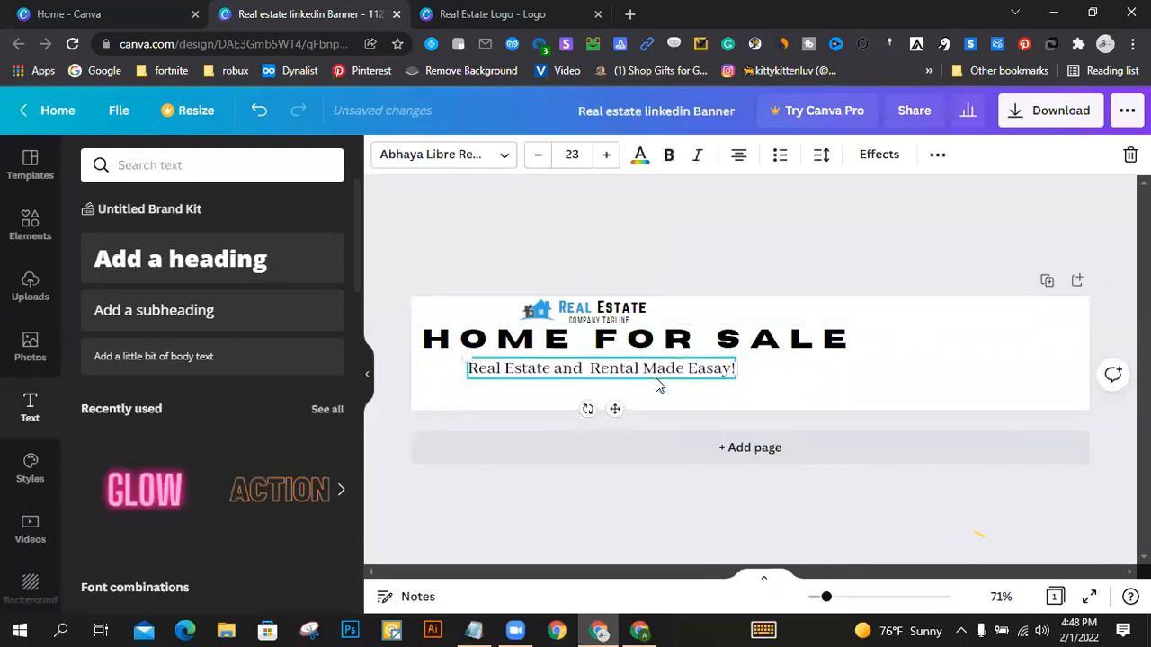
left_click(682, 255)
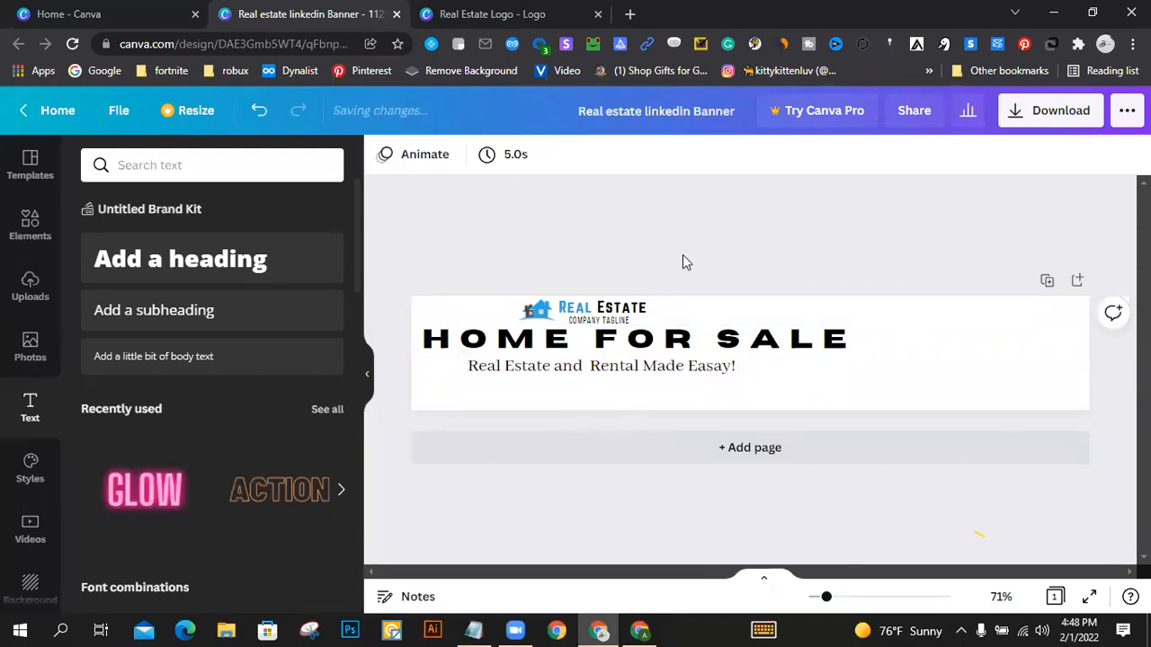
left_click(650, 366)
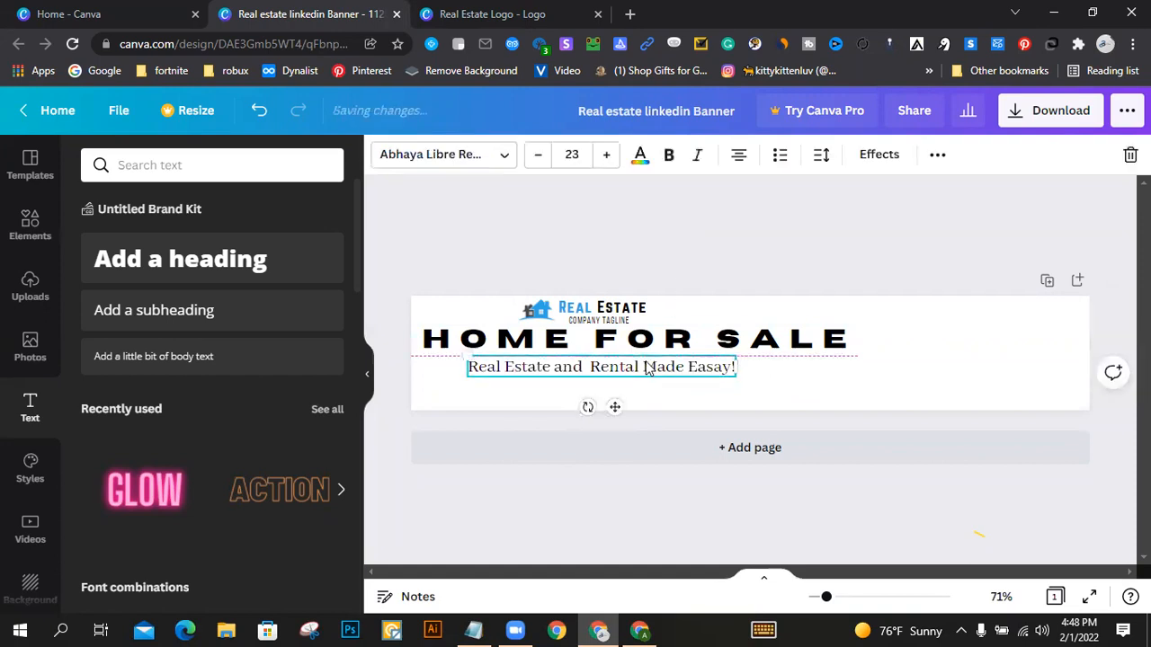
left_click(609, 539)
Step: Compare the banner's layout with the reference Home For Sale banner image in the other browser window
left_click(639, 630)
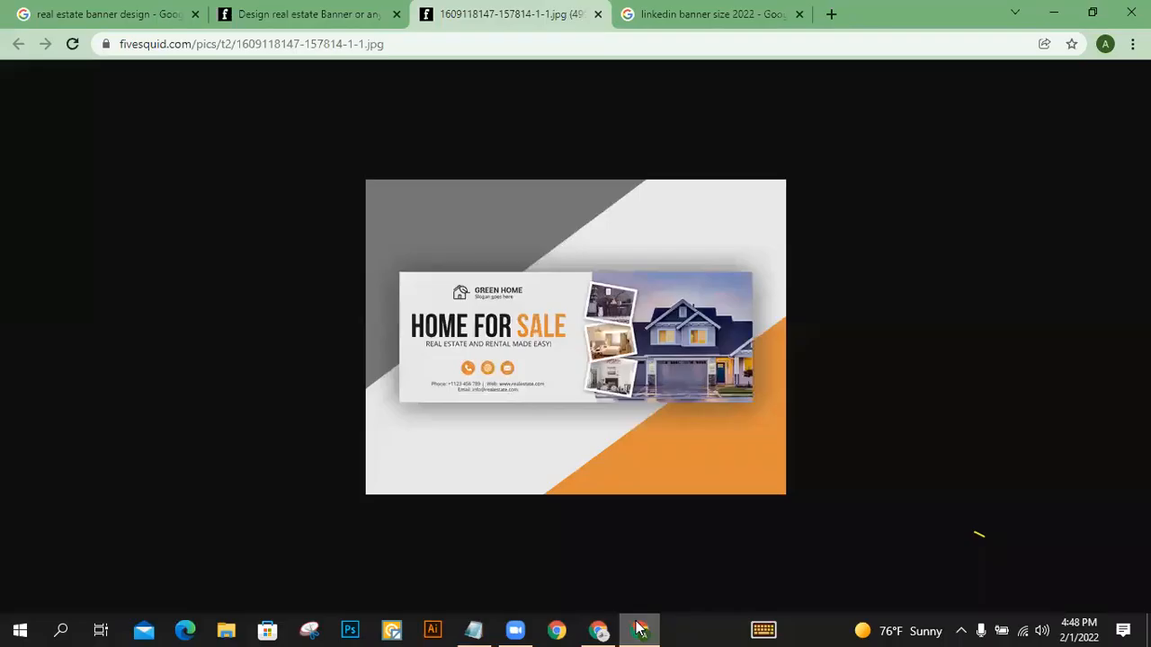
left_click(639, 630)
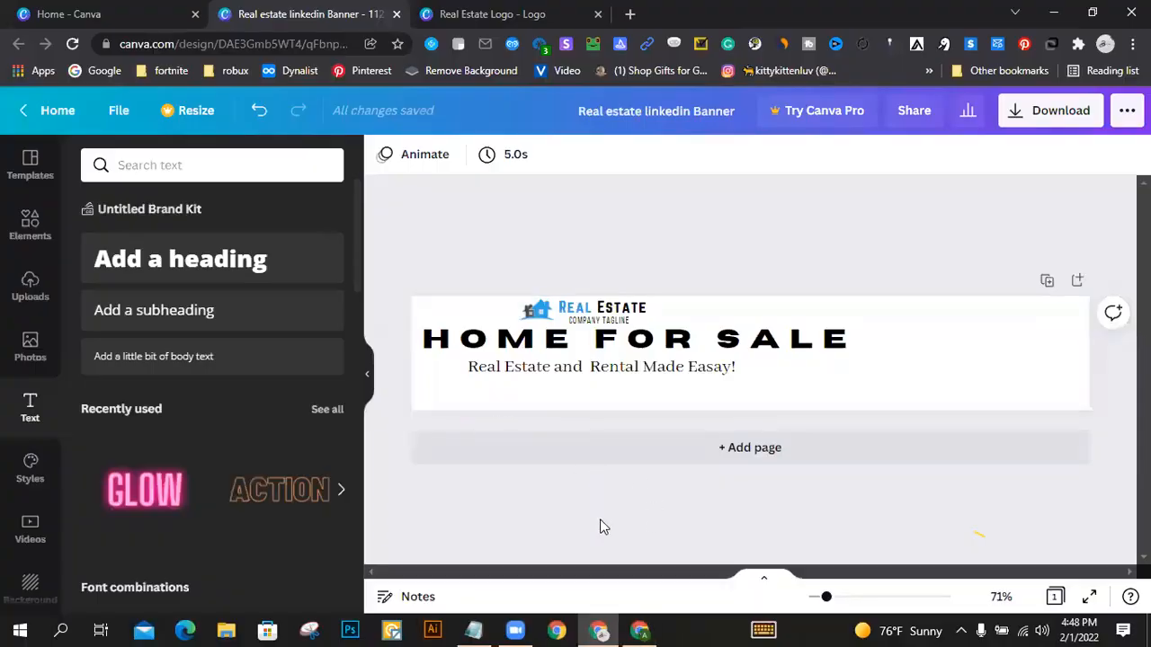
left_click(651, 627)
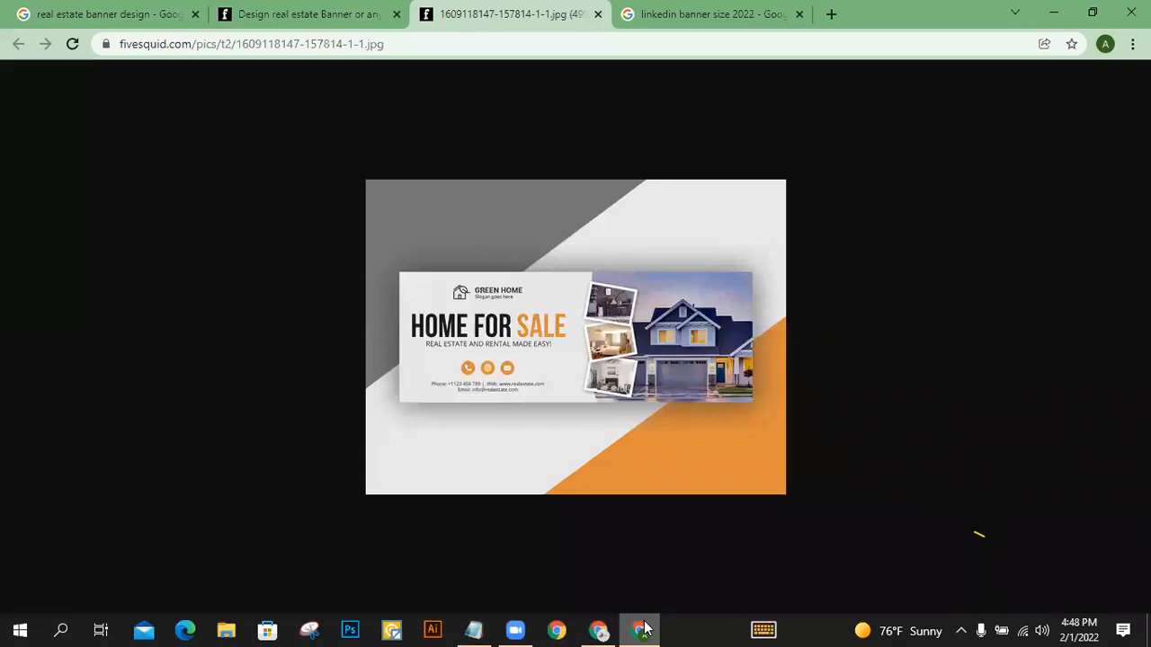
left_click(645, 627)
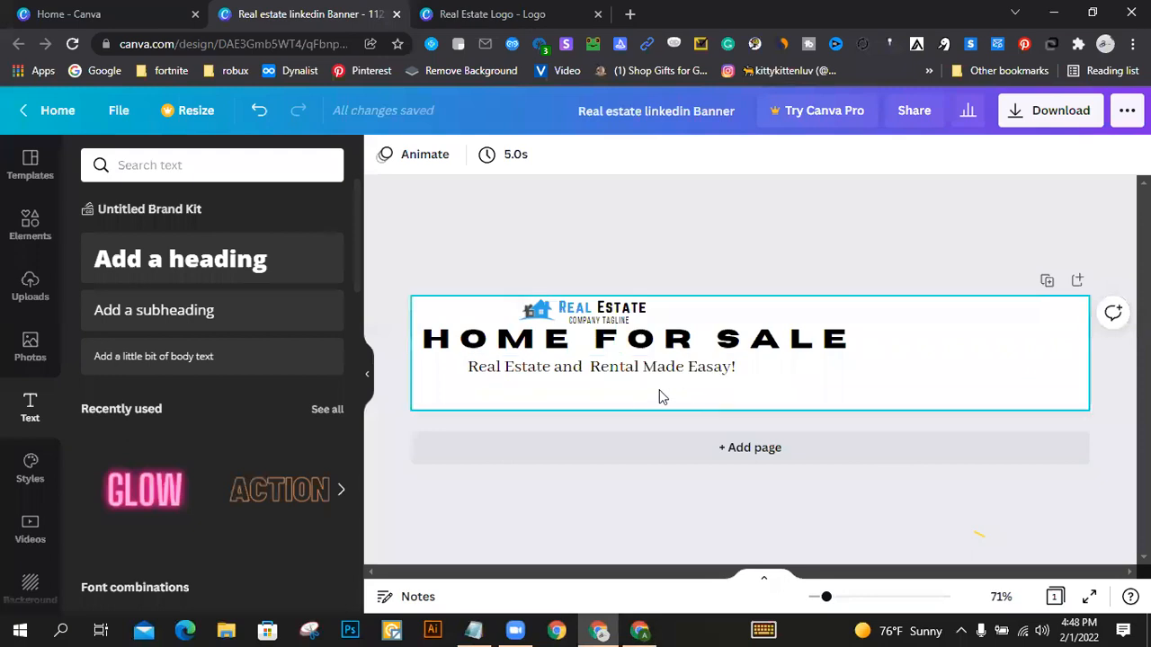
left_click(625, 373)
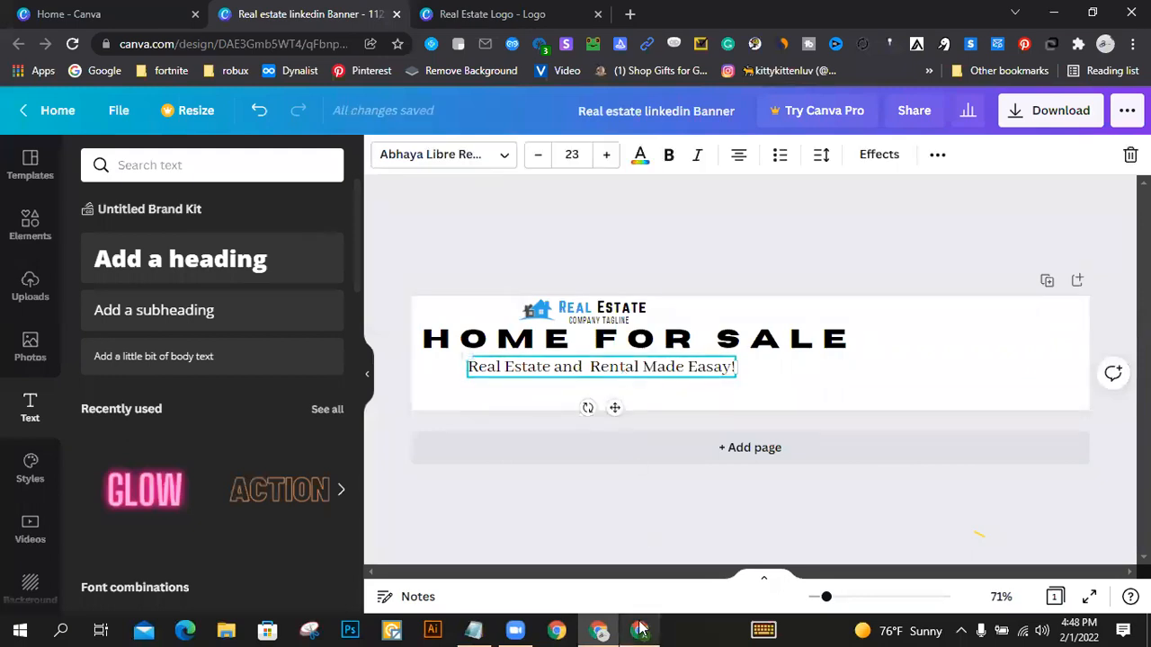
left_click(640, 628)
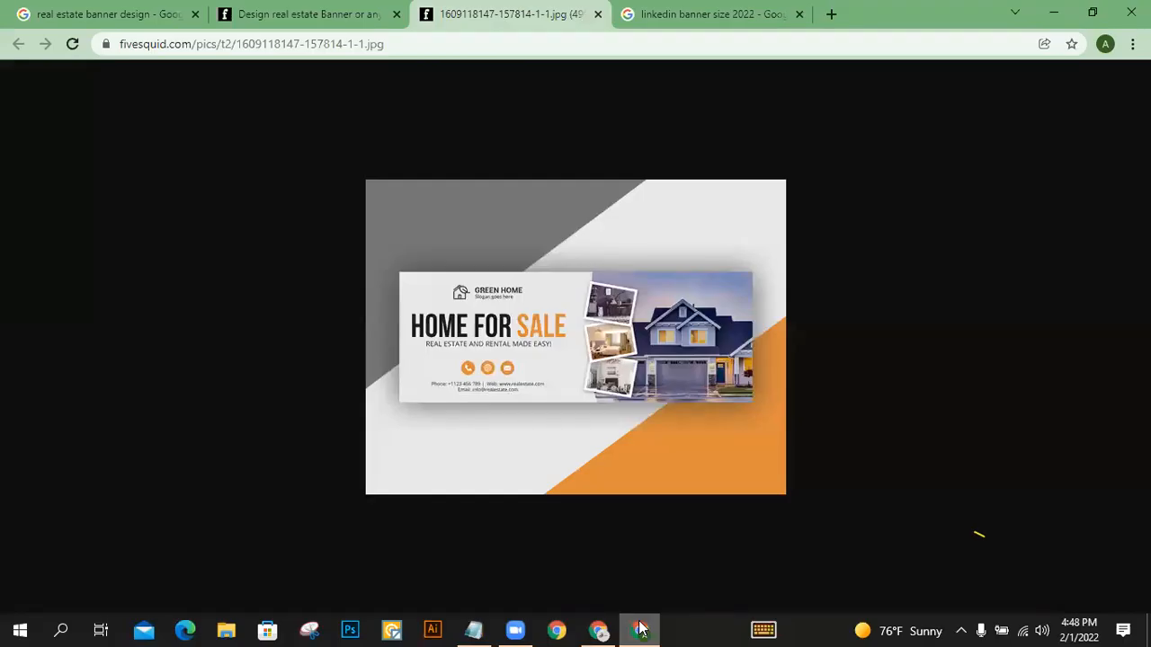
left_click(640, 629)
left_click(453, 260)
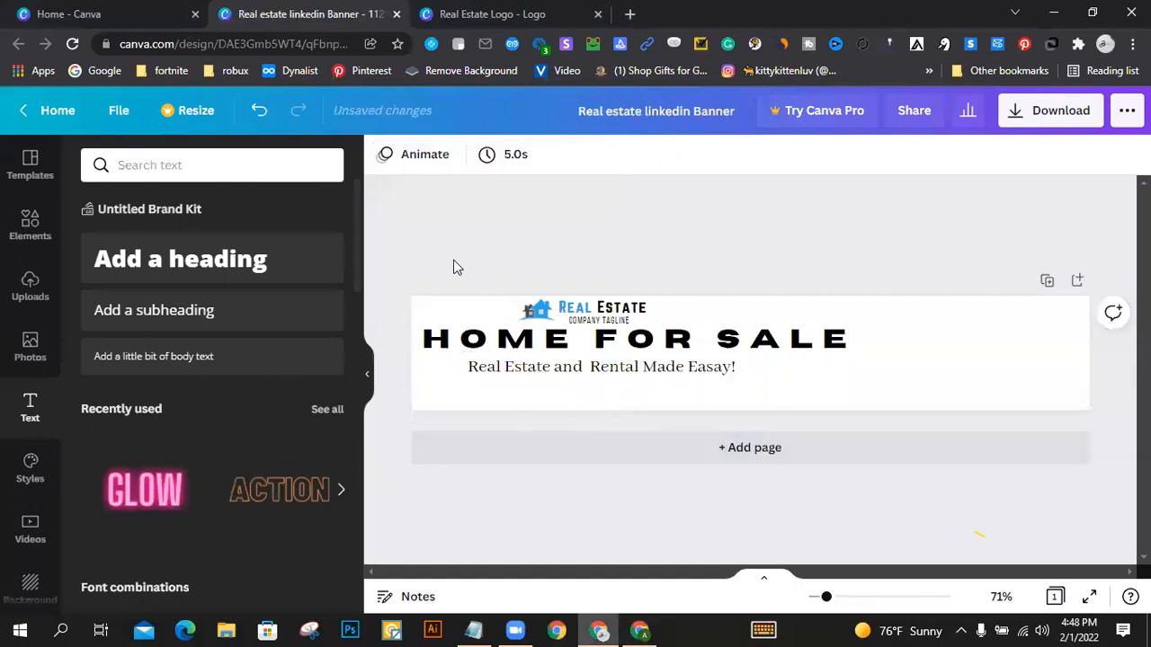
Step: Search the elements for "call", add the black phone icon, and place it small in the banner's lower-left corner
left_click(191, 165)
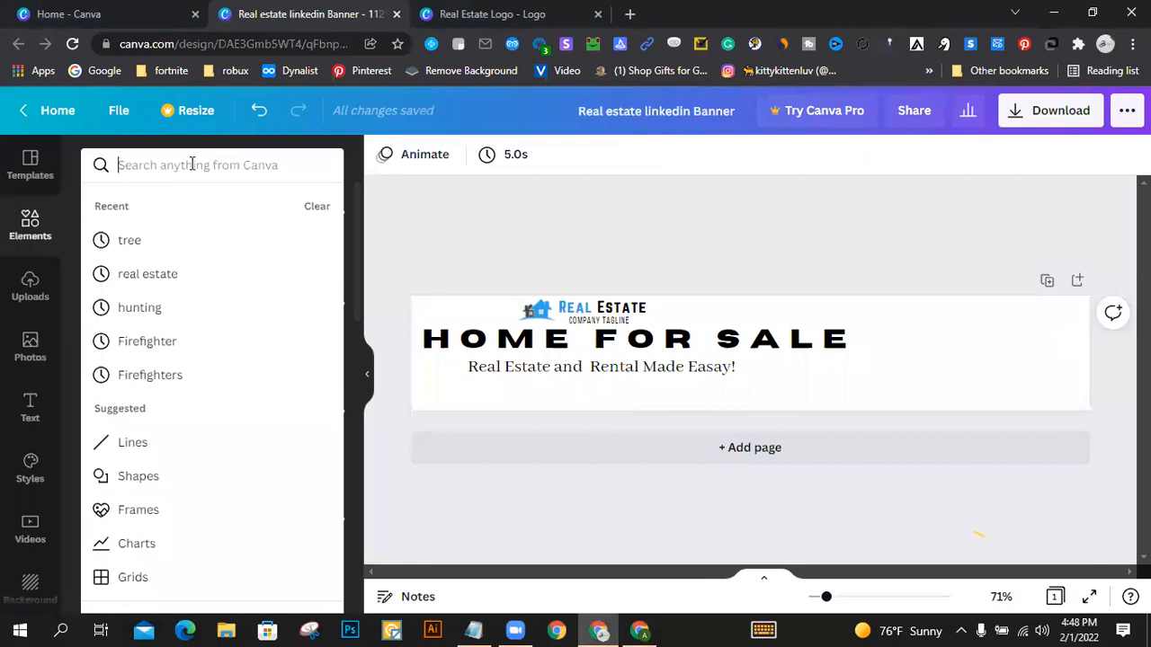
type("call")
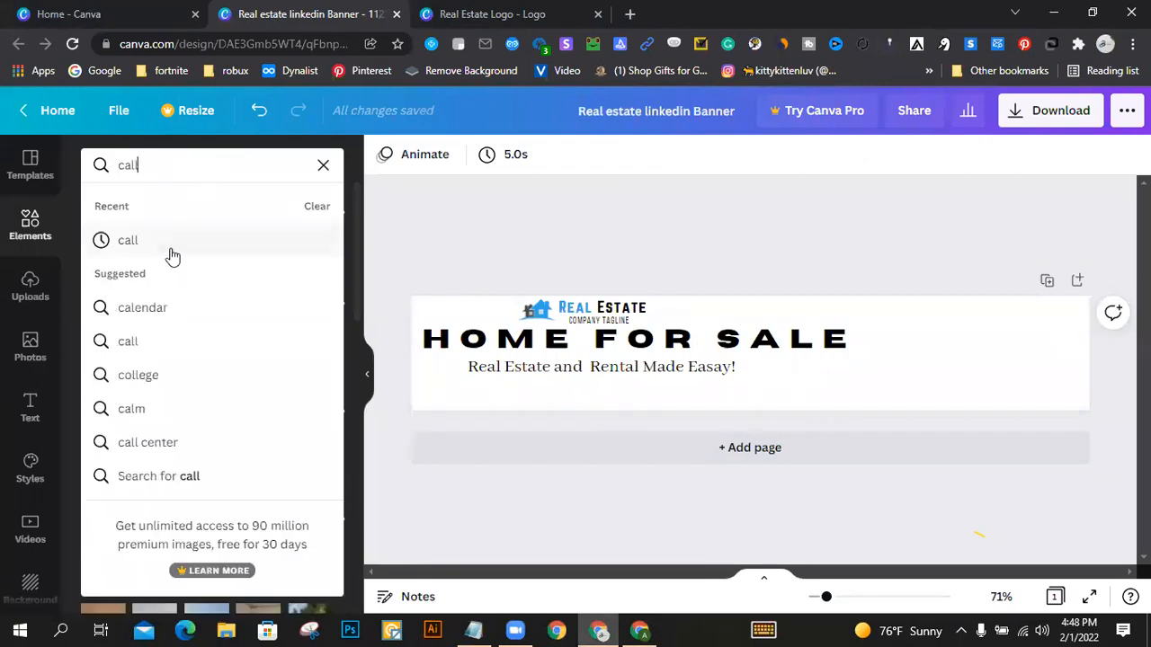
left_click(170, 249)
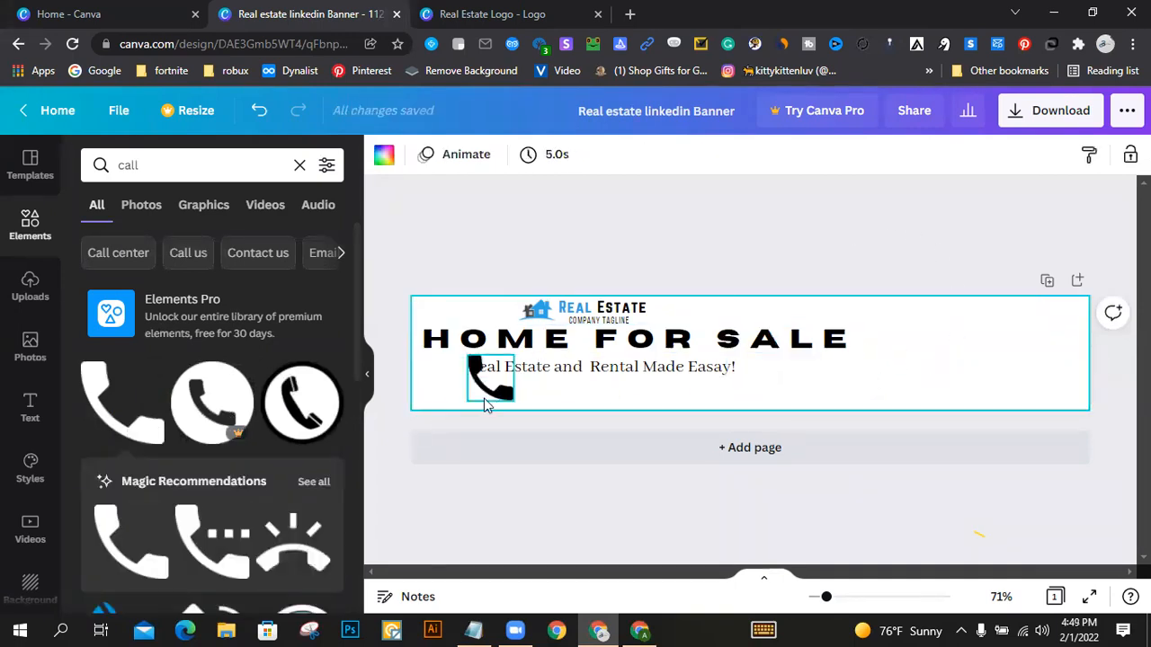
left_click_drag(493, 389, 432, 389)
left_click(475, 398)
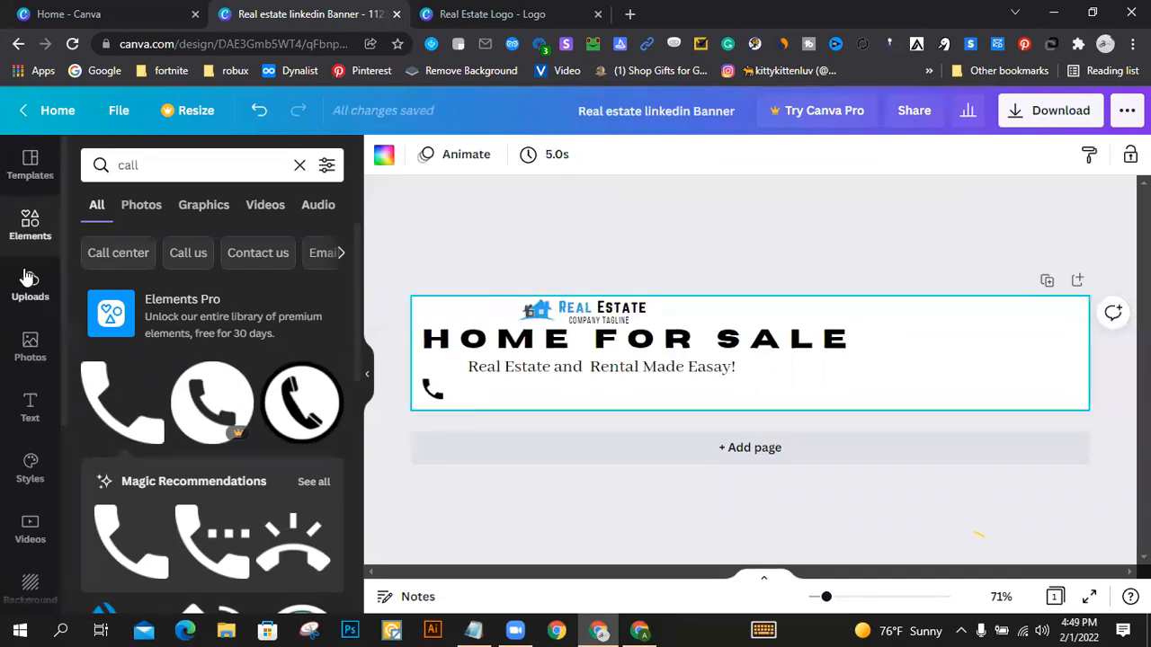
Step: Add a subheading text box at font size 8 and place it right beside the phone icon
left_click(36, 399)
left_click(206, 314)
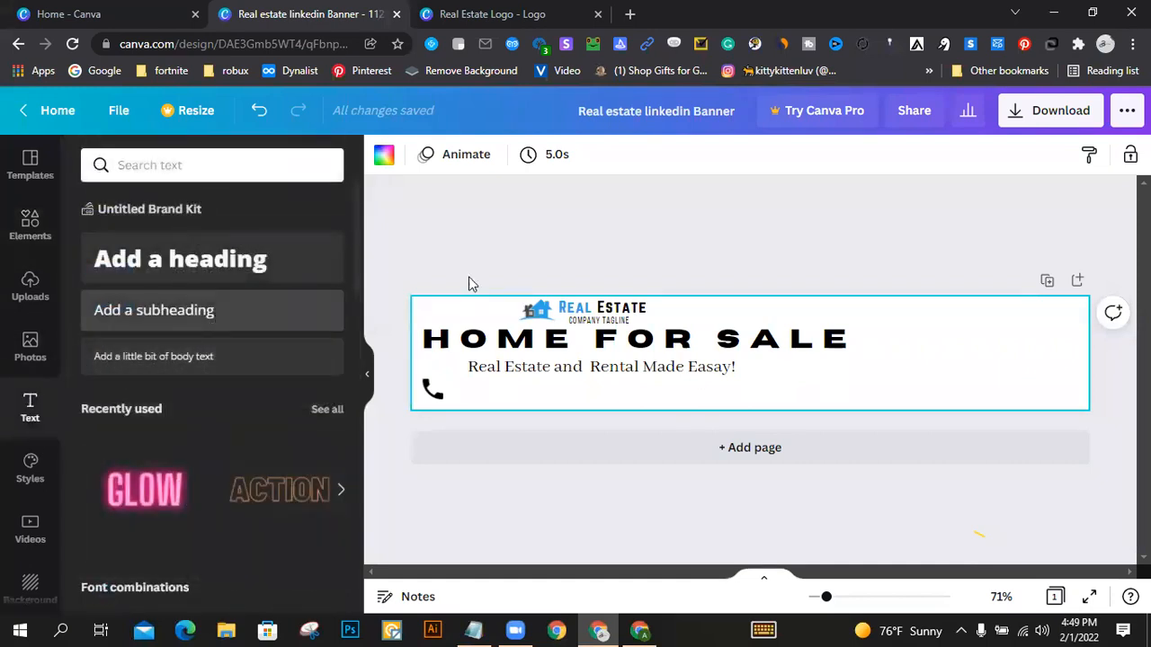
left_click(805, 296)
left_click_drag(758, 355, 481, 387)
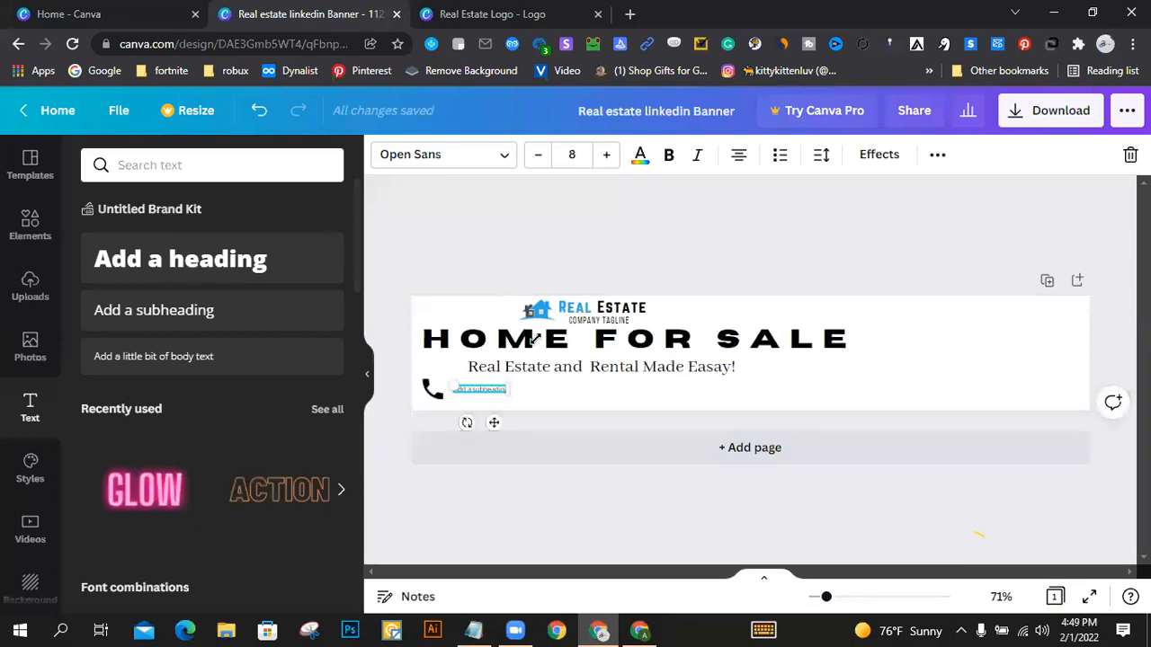
Step: Switch to the reference browser window and search Google for "usa phone number list"
left_click(639, 625)
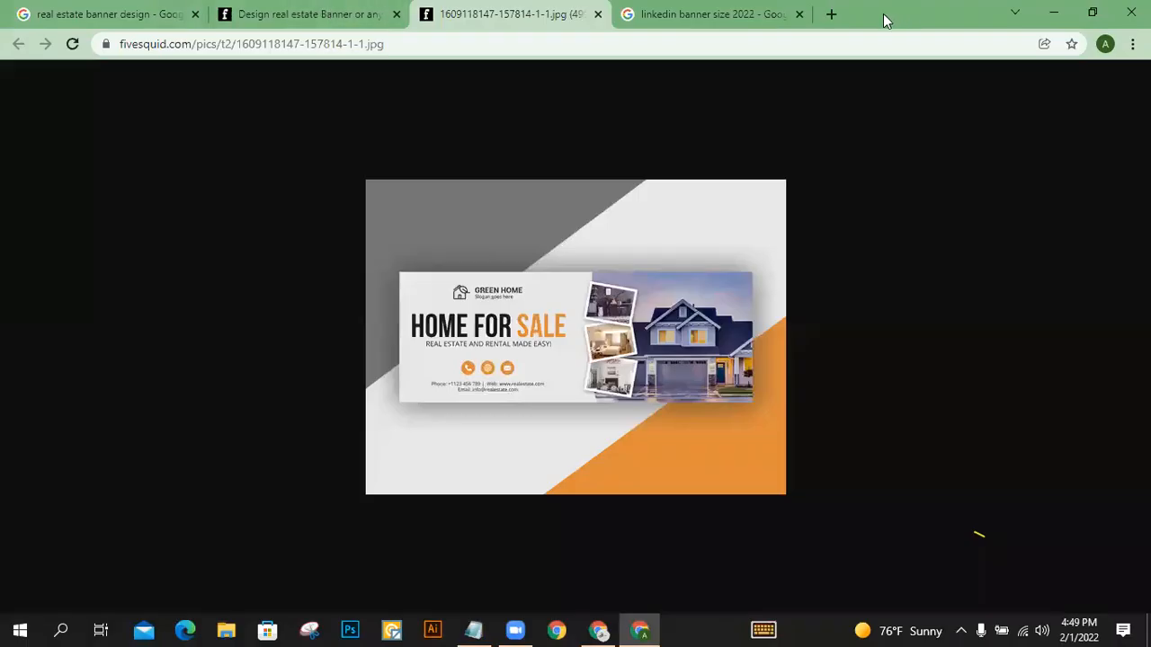
left_click(711, 13)
triple_click(357, 99)
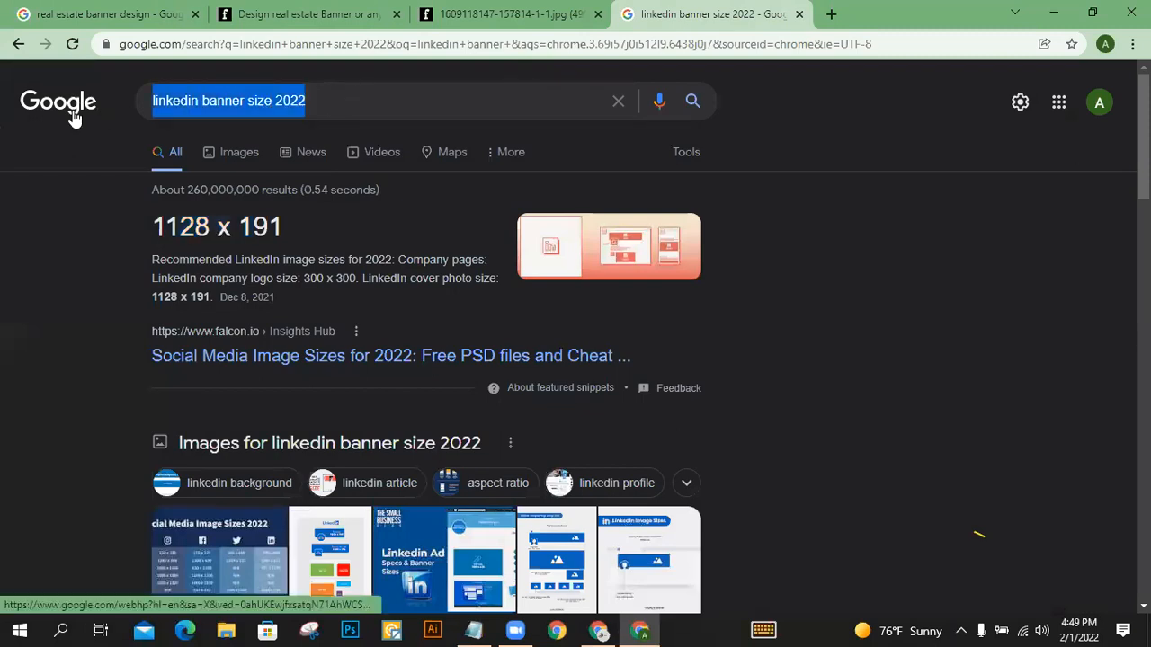
type("usa pho")
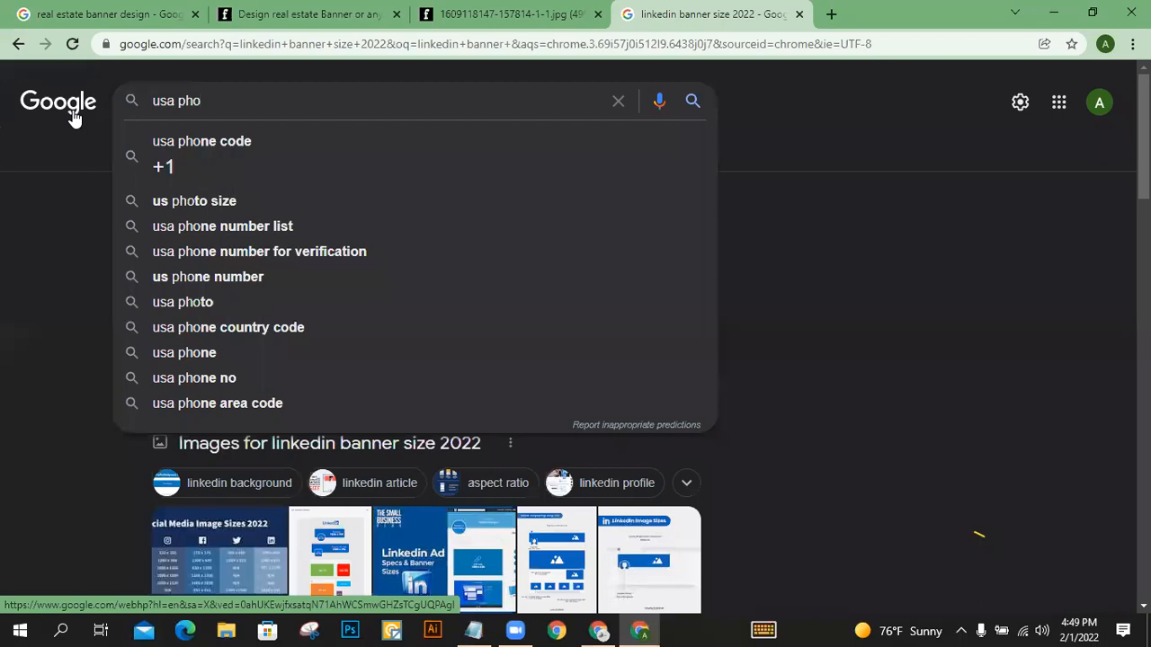
key("Down")
key("Down")
key("Down")
key("Return")
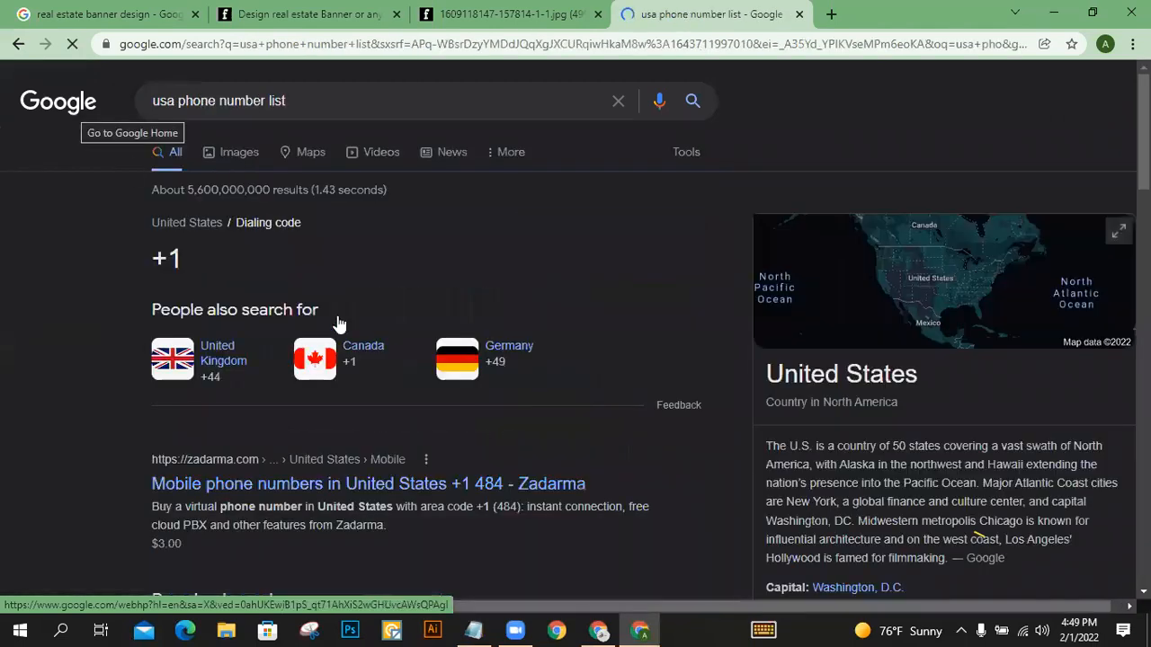
Step: Copy the first phone number, with its list number, from the List Of Usa Phone Numbers search result
scroll(360, 339, "down", 1)
scroll(360, 339, "down", 1)
scroll(503, 226, "down", 5)
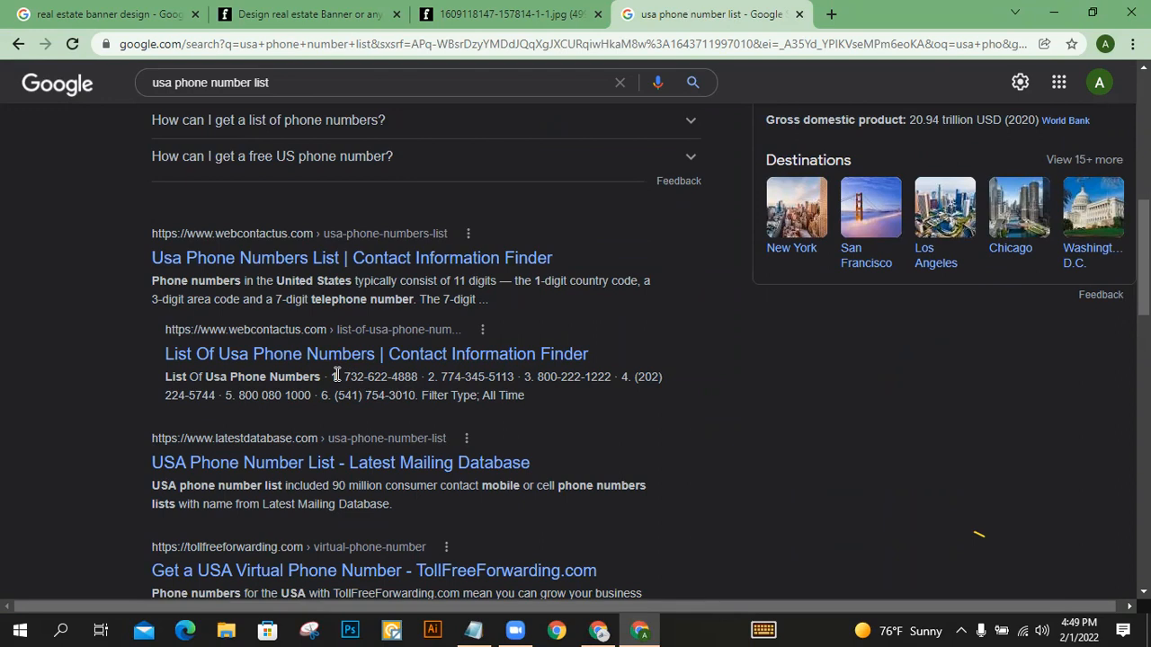
left_click_drag(332, 377, 393, 379)
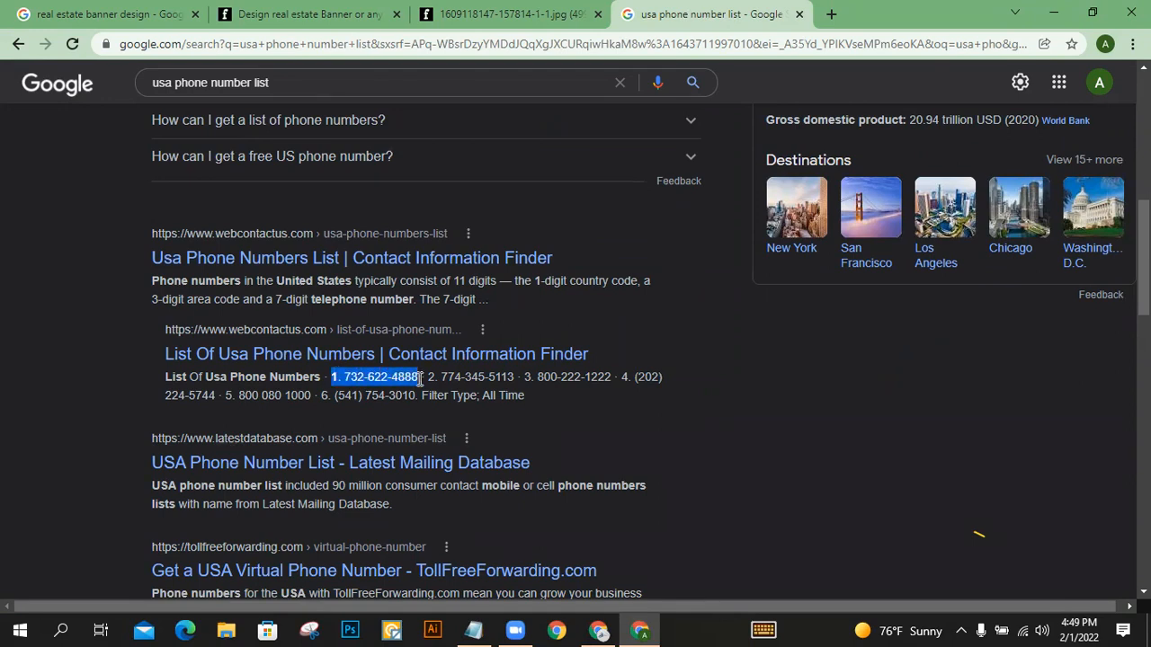
right_click(401, 379)
left_click(449, 390)
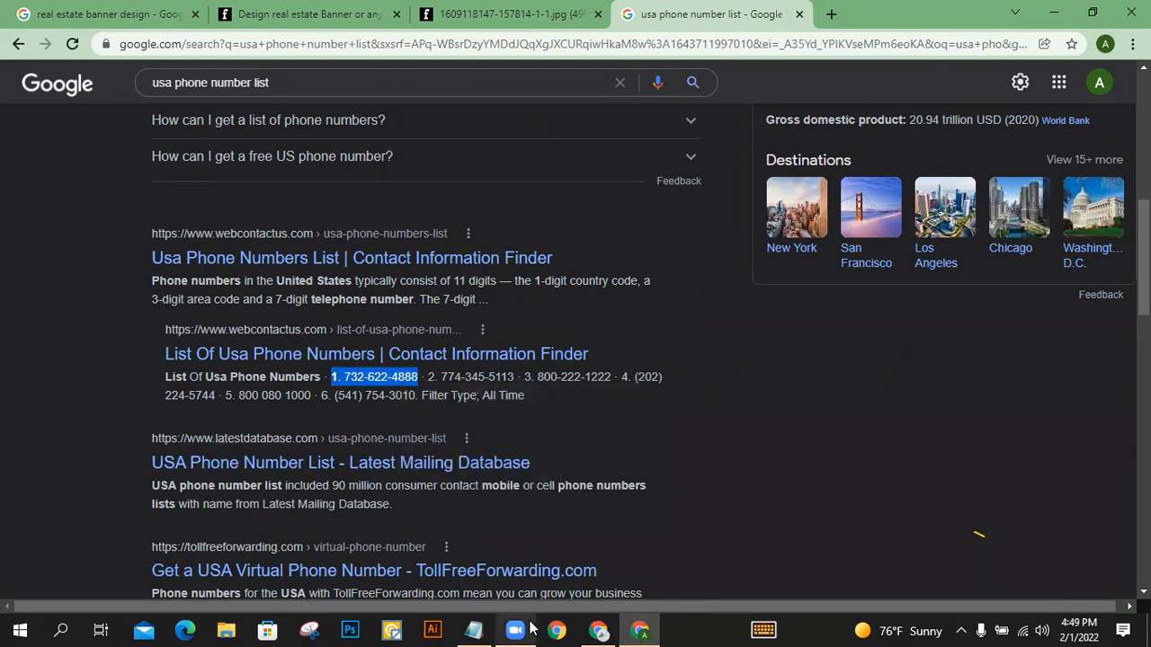
Step: Return to the banner, replace the subheading text with the copied phone number, and enlarge it to font size 15.5
left_click(617, 629)
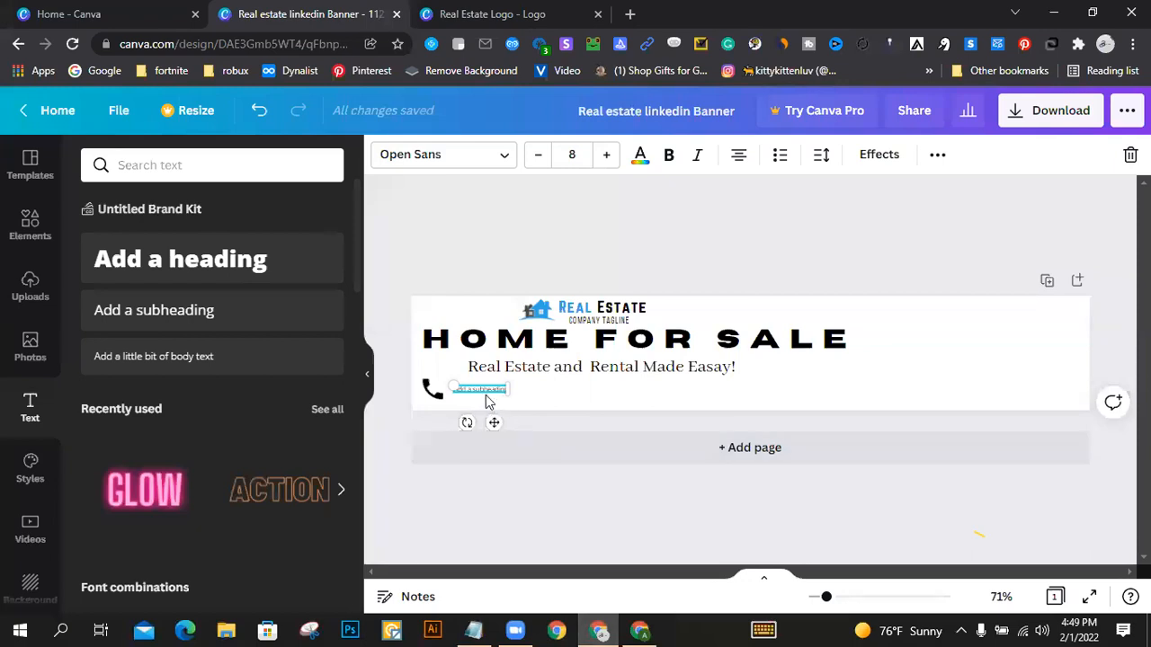
key("ctrl+v")
left_click_drag(500, 392, 533, 393)
left_click(605, 155)
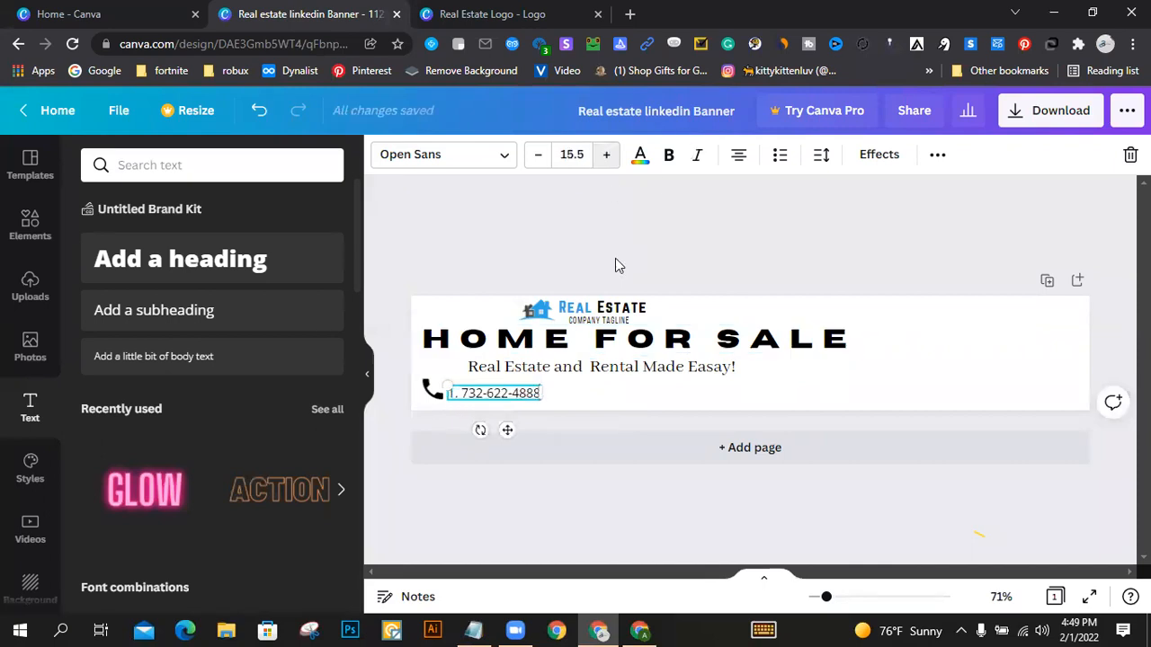
left_click(605, 400)
Step: Line up the phone icon and the phone number side by side below the tagline
left_click_drag(488, 401, 506, 392)
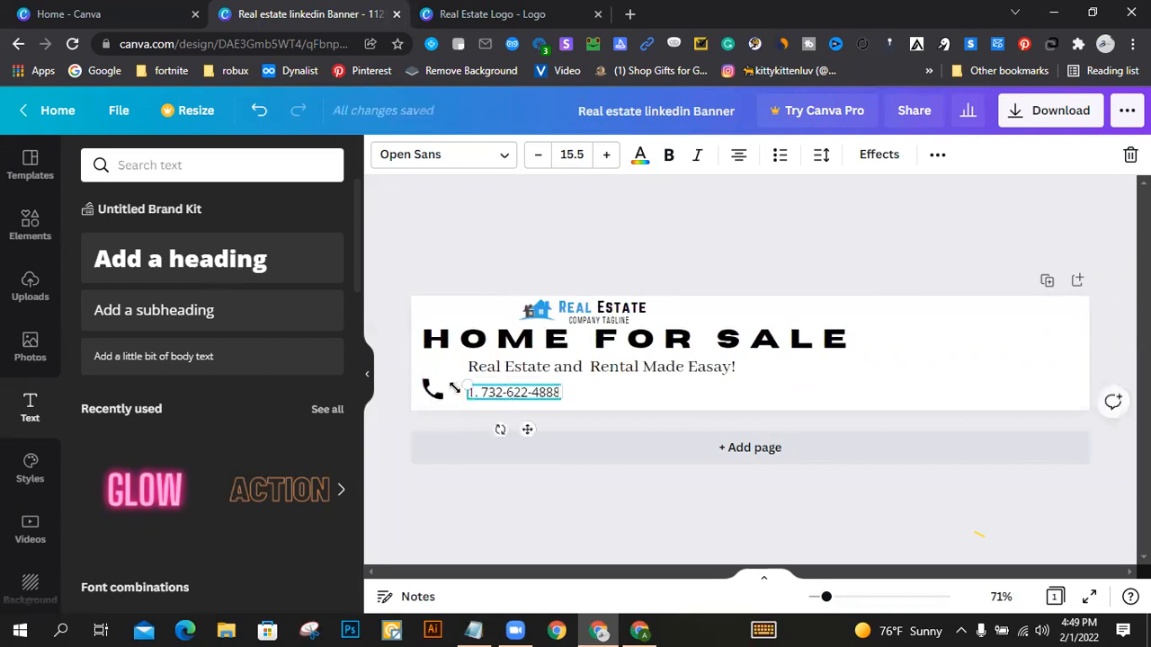
mouse_move(433, 396)
left_mouse_down()
mouse_move(455, 393)
mouse_move(434, 393)
left_mouse_up()
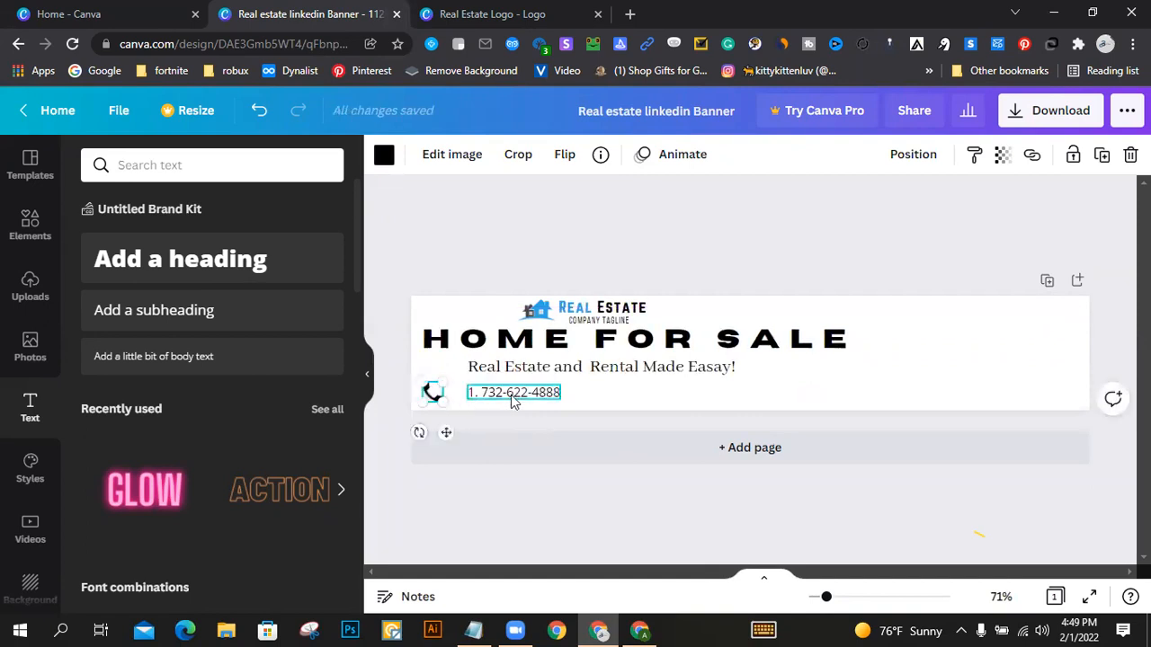
left_click_drag(517, 398, 502, 398)
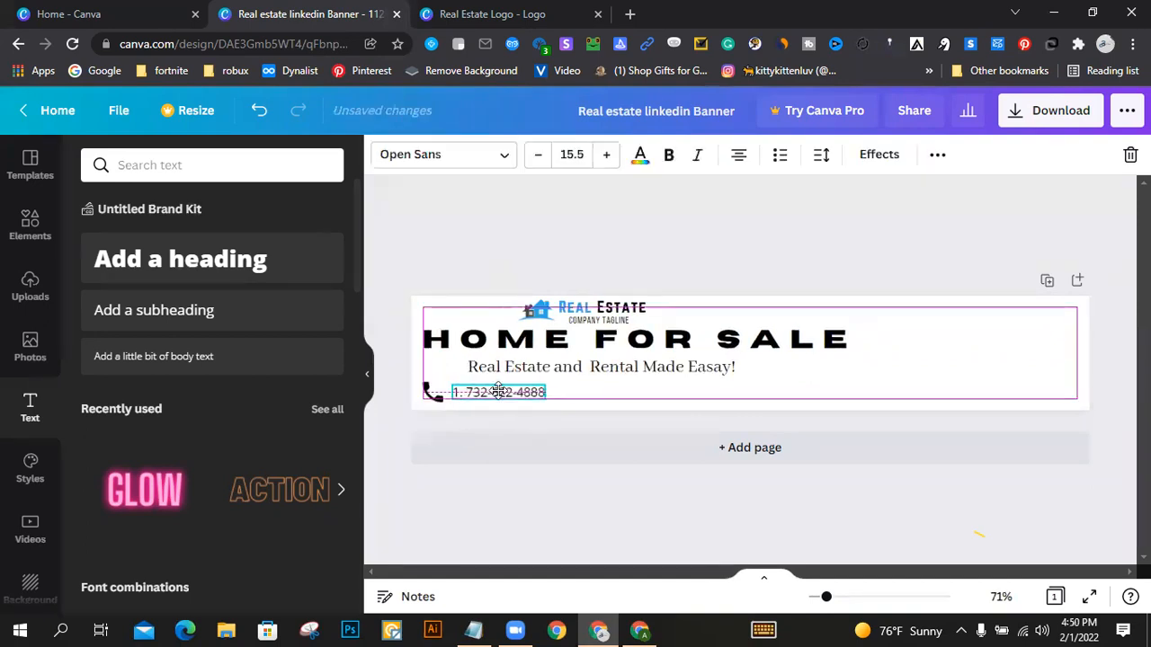
left_click(428, 236)
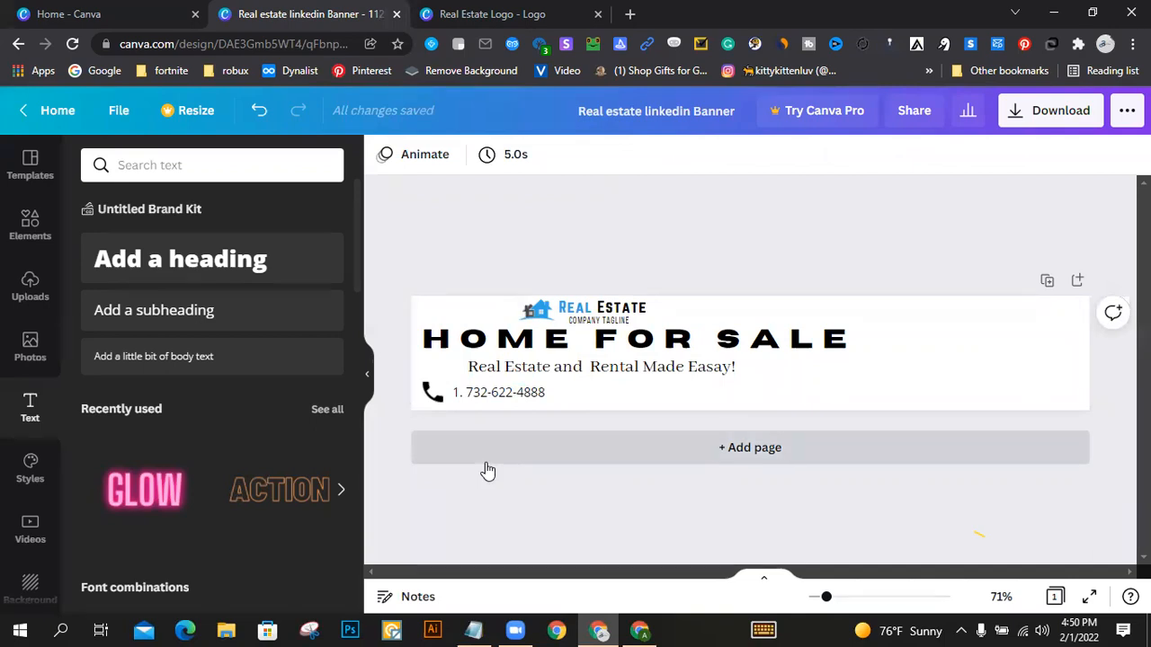
Step: Show the rulers around the banner design
left_click(100, 112)
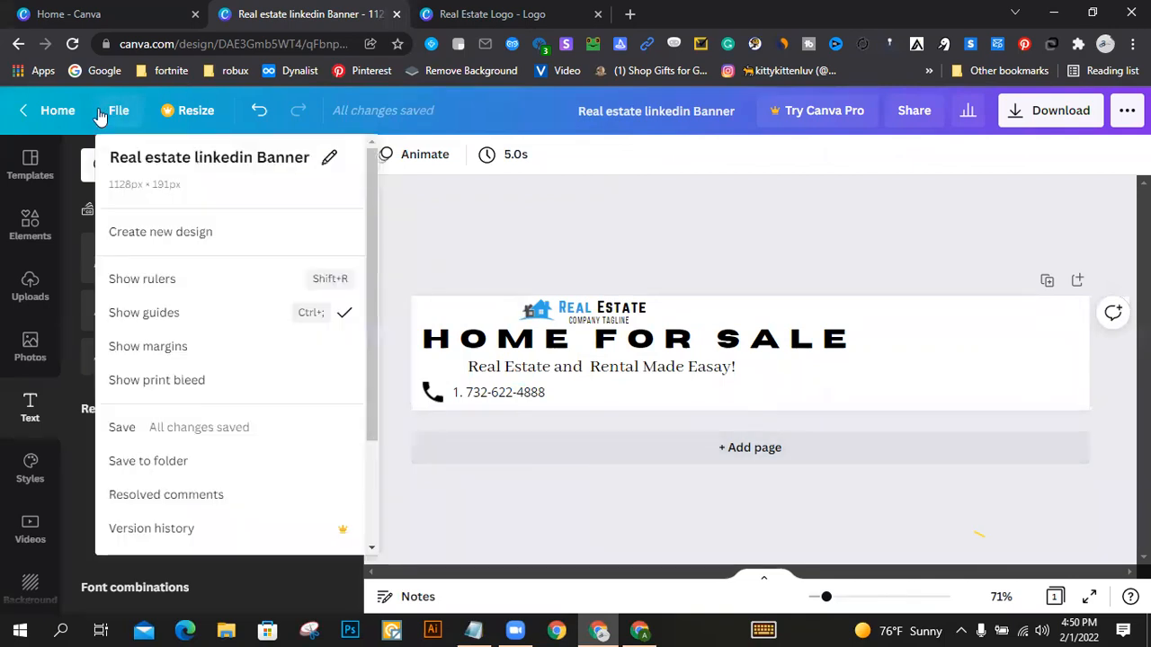
left_click(156, 279)
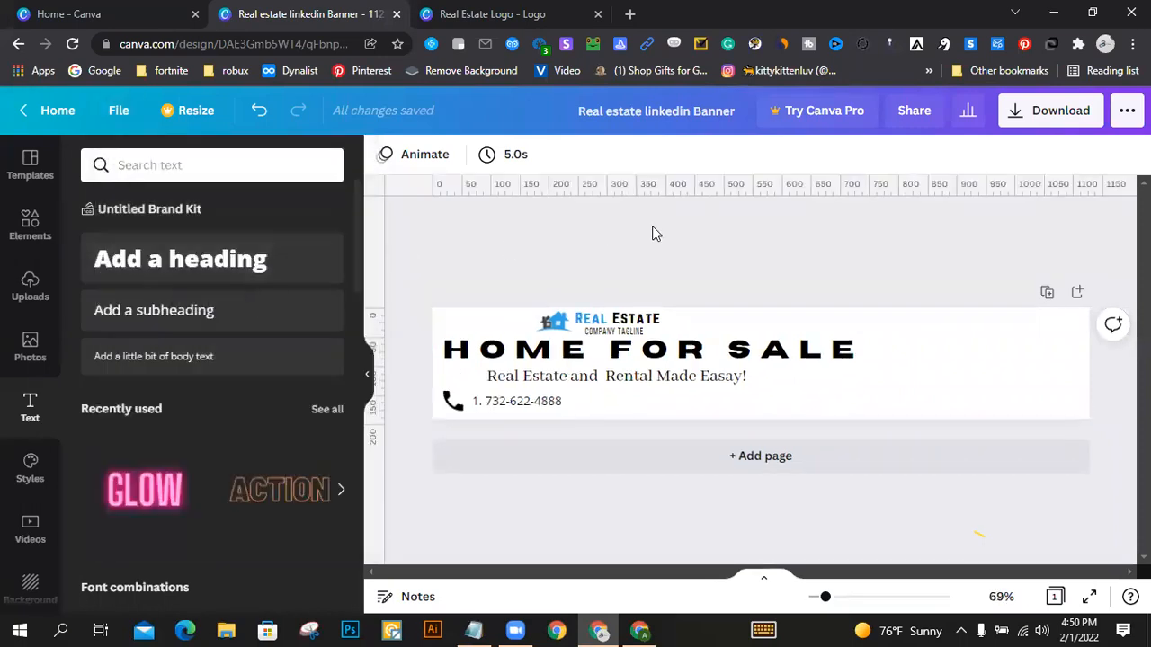
Step: Add two horizontal guides enclosing the contact row below the tagline, along the upper and lower edges of the phone icon
left_click_drag(649, 193, 626, 390)
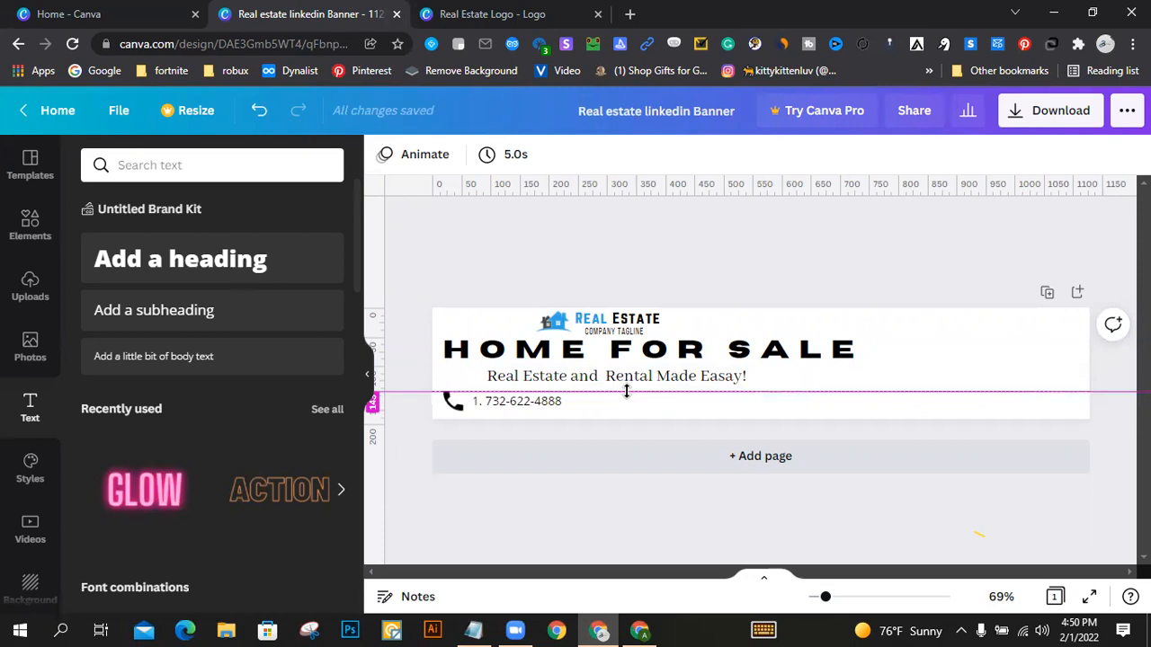
left_click_drag(597, 194, 589, 372)
mouse_move(590, 419)
left_mouse_down()
mouse_move(584, 440)
mouse_move(577, 411)
left_mouse_up()
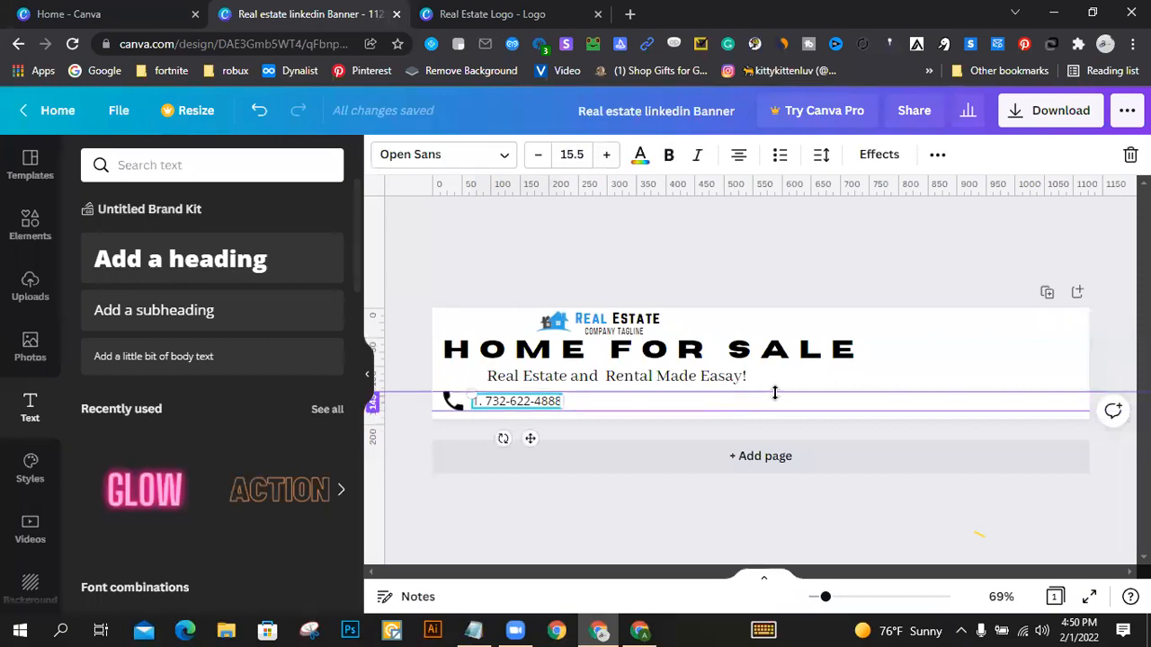
Step: Add three vertical guides that divide the contact row into columns, with the last one at the right end of the heading
left_click_drag(382, 242, 550, 276)
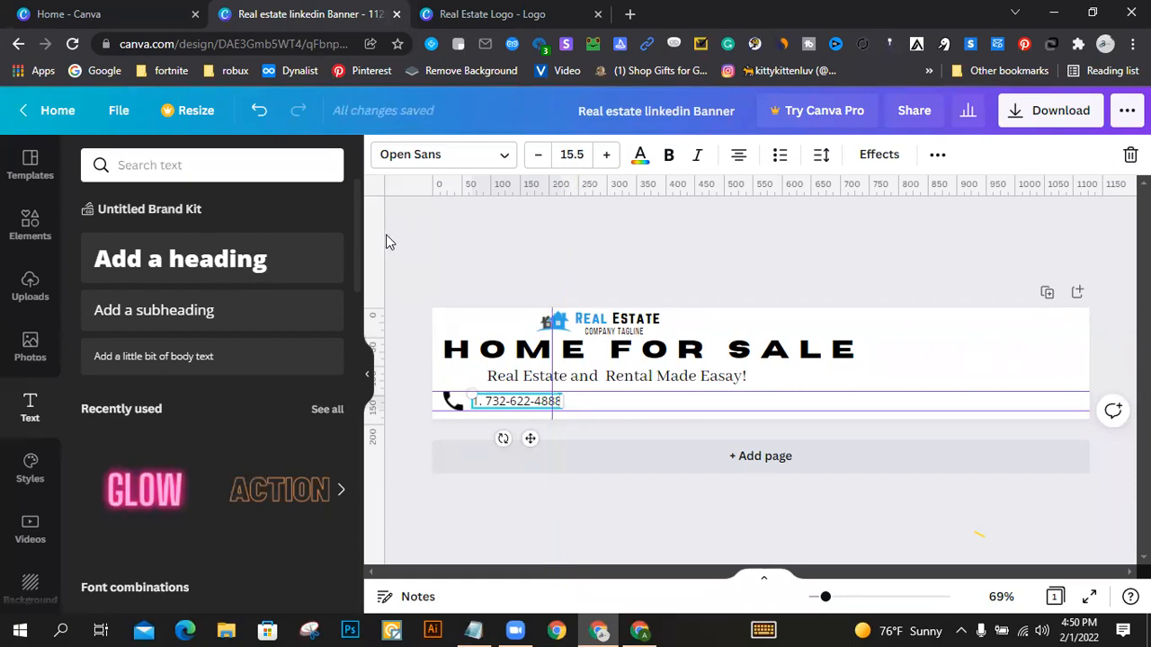
left_click_drag(380, 232, 709, 240)
left_click_drag(379, 233, 844, 259)
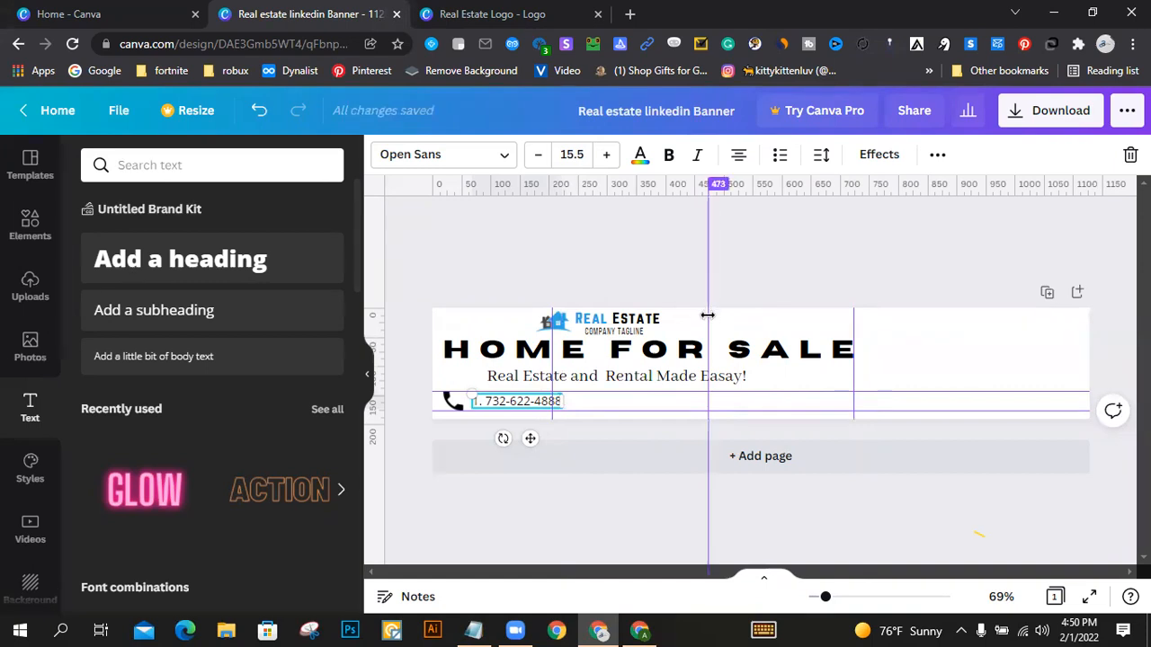
left_click_drag(706, 316, 699, 317)
left_click(541, 259)
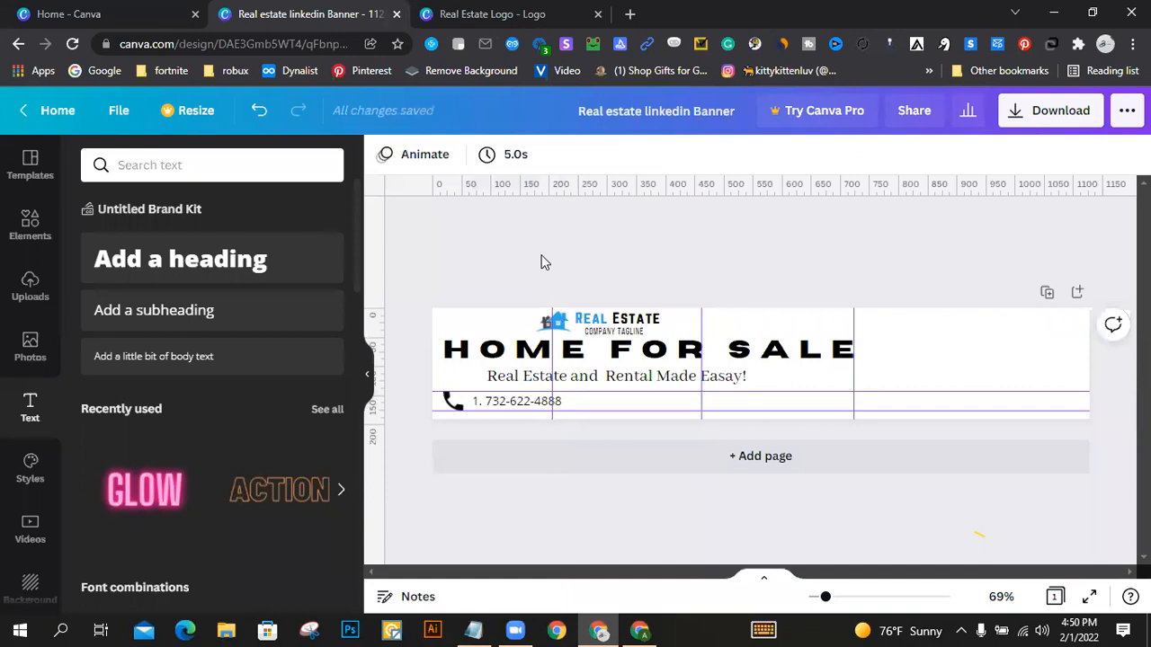
Step: Move the phone icon and the phone number into the second column of the contact row, between the first two vertical guides
left_click(457, 406)
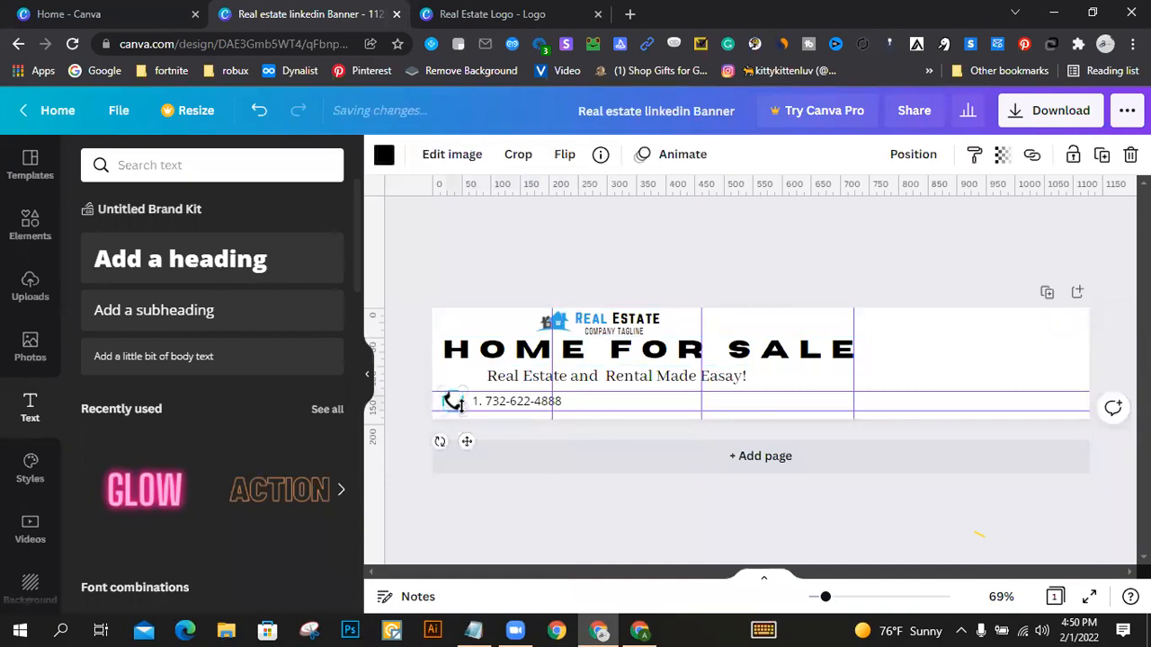
left_click_drag(455, 406, 580, 404)
left_click_drag(495, 406, 626, 404)
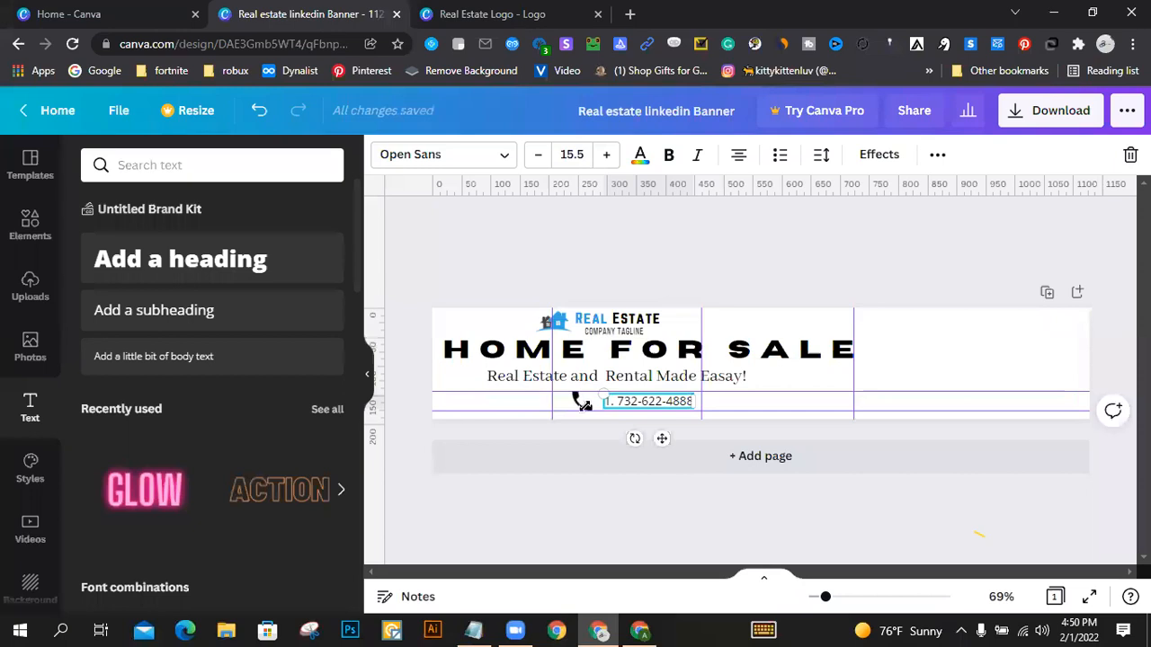
left_click(765, 288)
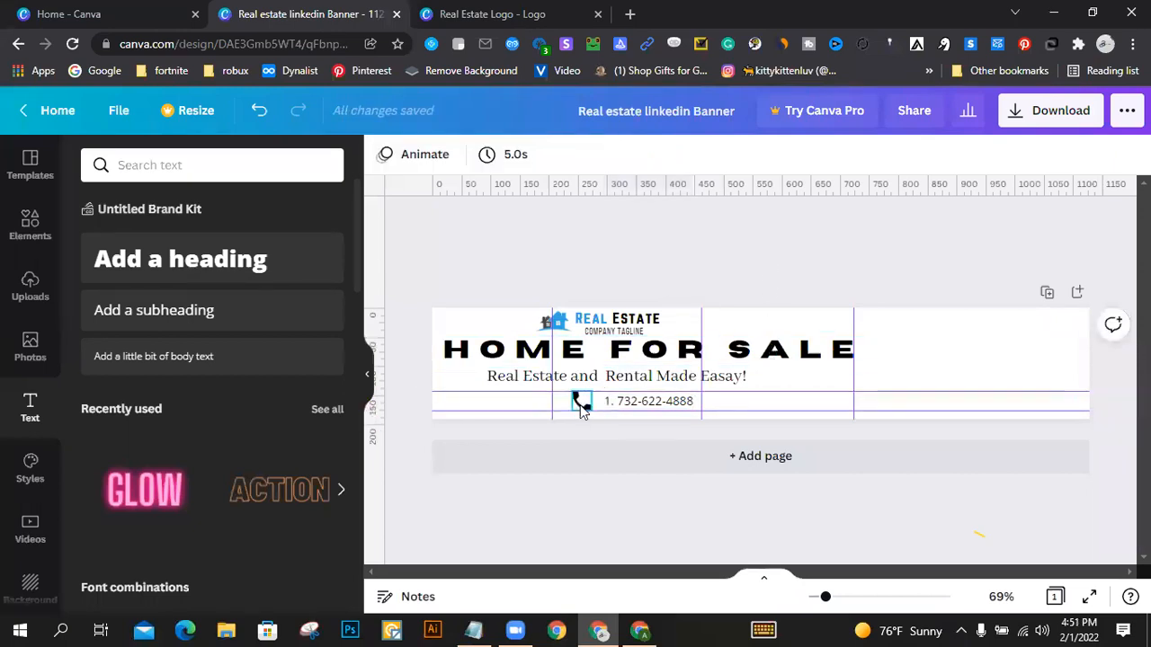
left_click_drag(583, 405, 561, 401)
left_click_drag(634, 405, 618, 397)
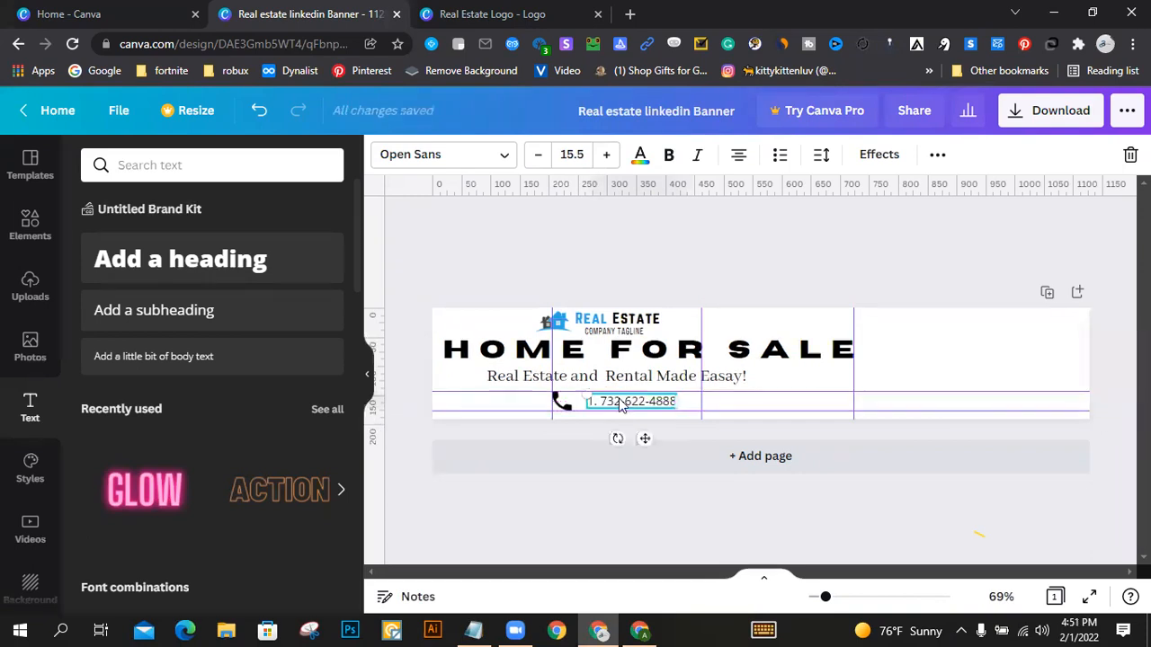
Step: Enlarge the phone number to font size 18.5 and try a small adjustment of its text spacing
left_click(605, 159)
left_click(603, 158)
left_click(604, 158)
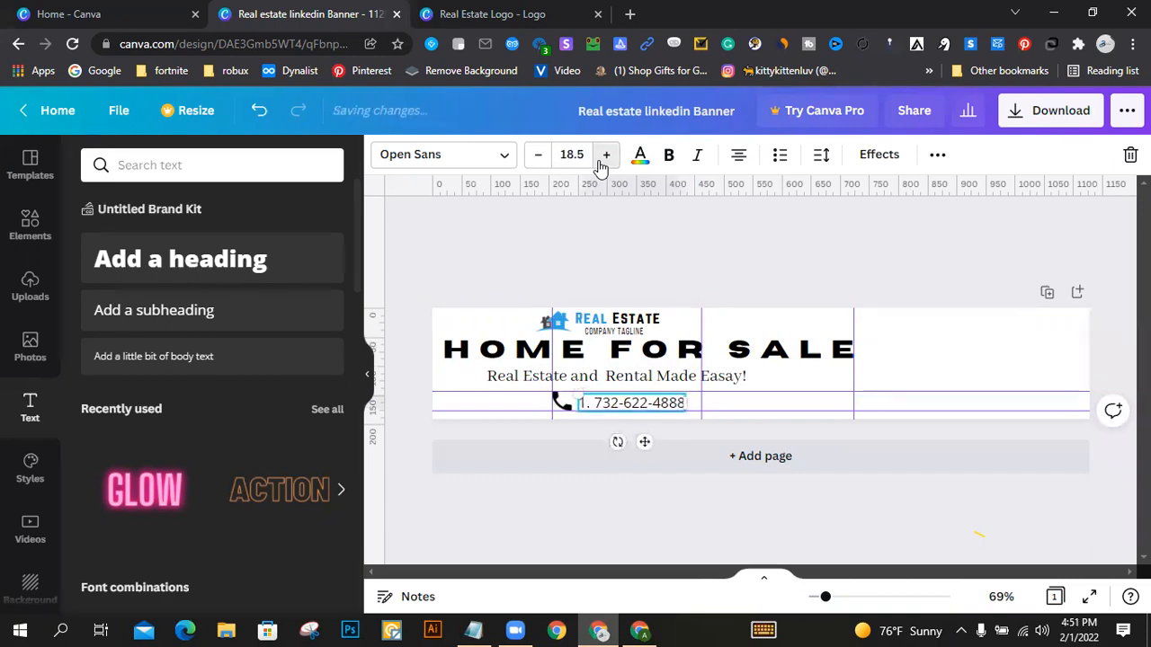
left_click(823, 155)
left_click_drag(952, 218, 956, 221)
left_click(715, 251)
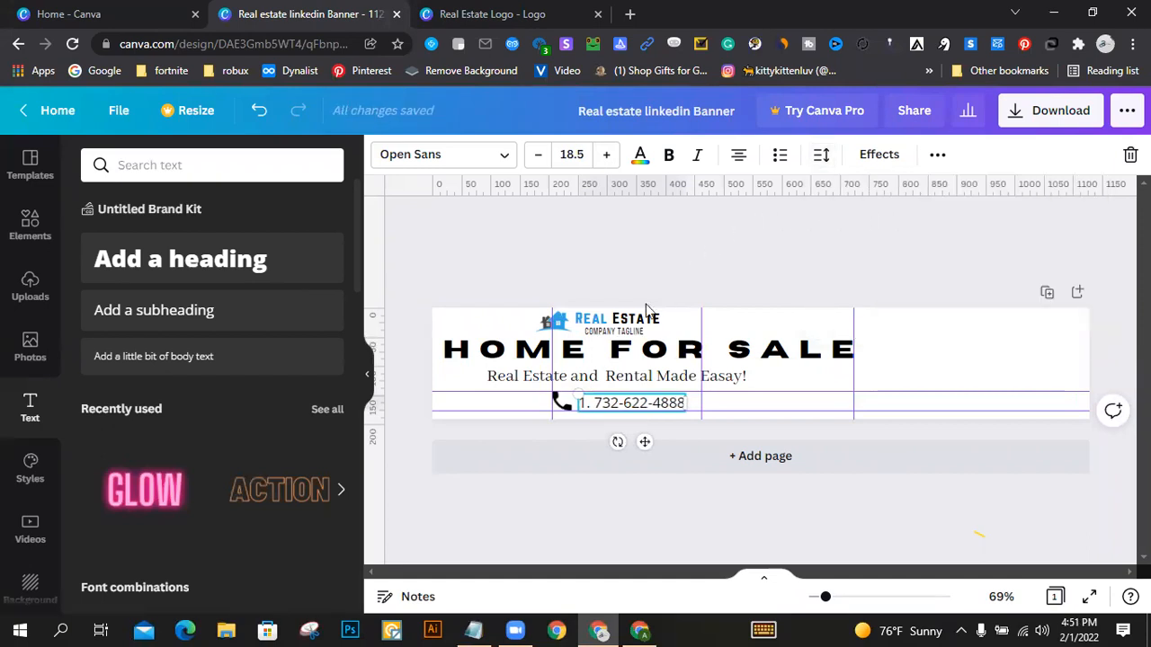
left_click(911, 317)
Step: Nudge the phone number slightly up and to the right within its column
left_click(617, 404)
key("Up")
key("Up")
key("Right")
key("Right")
key("Right")
key("Right")
key("Right")
key("Right")
key("Right")
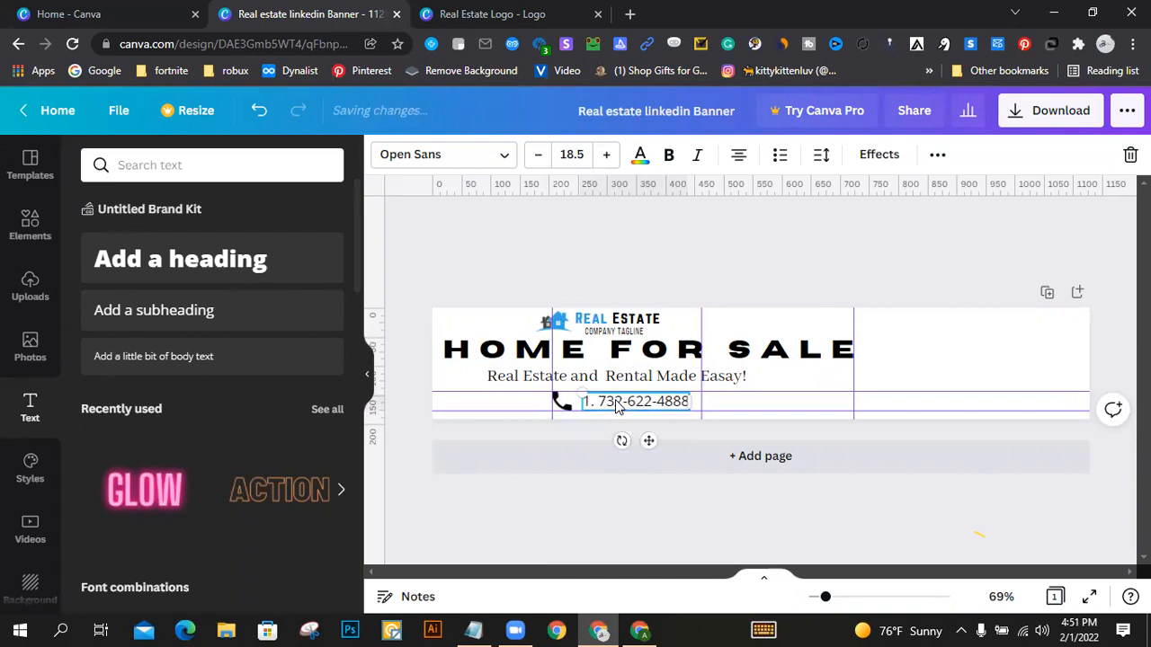
Step: Nudge the phone icon to the right so it sits close beside the phone number
left_click(552, 423)
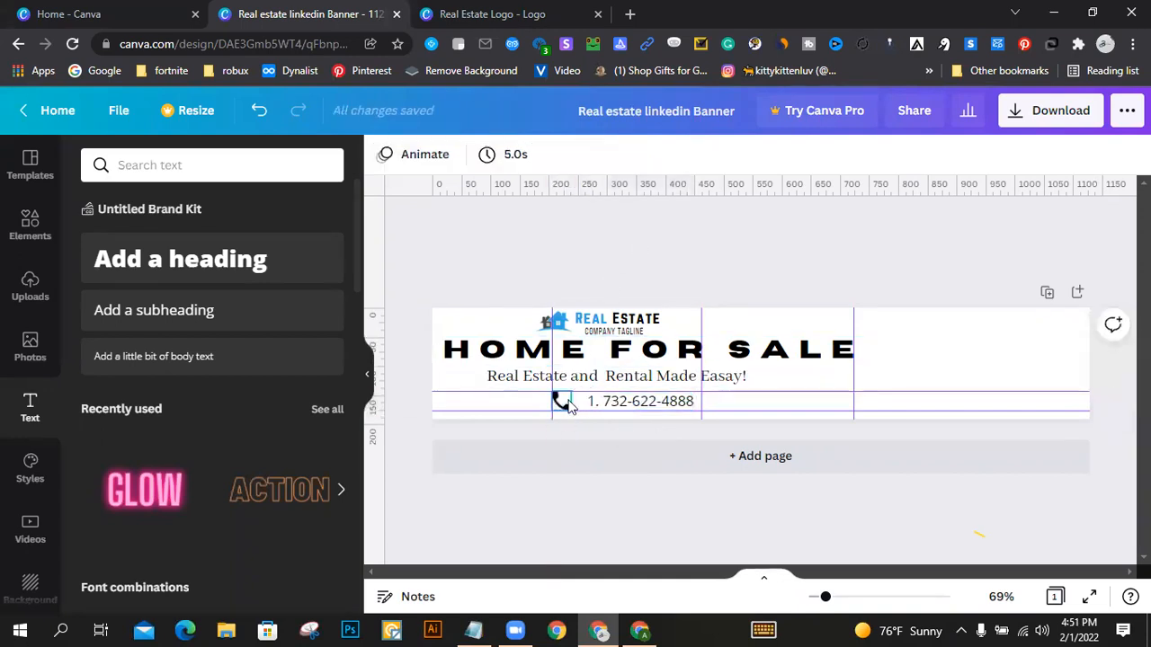
left_click(563, 403)
key("Right")
key("Right")
key("Right")
key("Right")
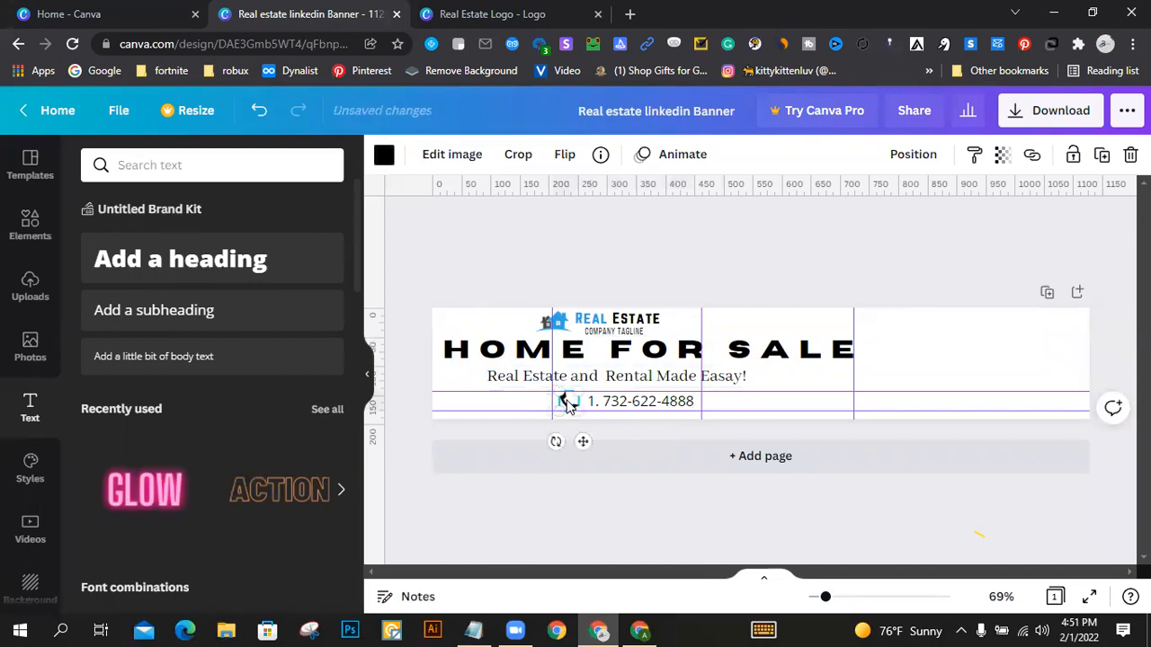
left_click(692, 233)
Step: Search the elements for "website" and place the free wireframe globe icon, shrunk to row height, at the left of the contact row
left_click(29, 225)
left_click(104, 166)
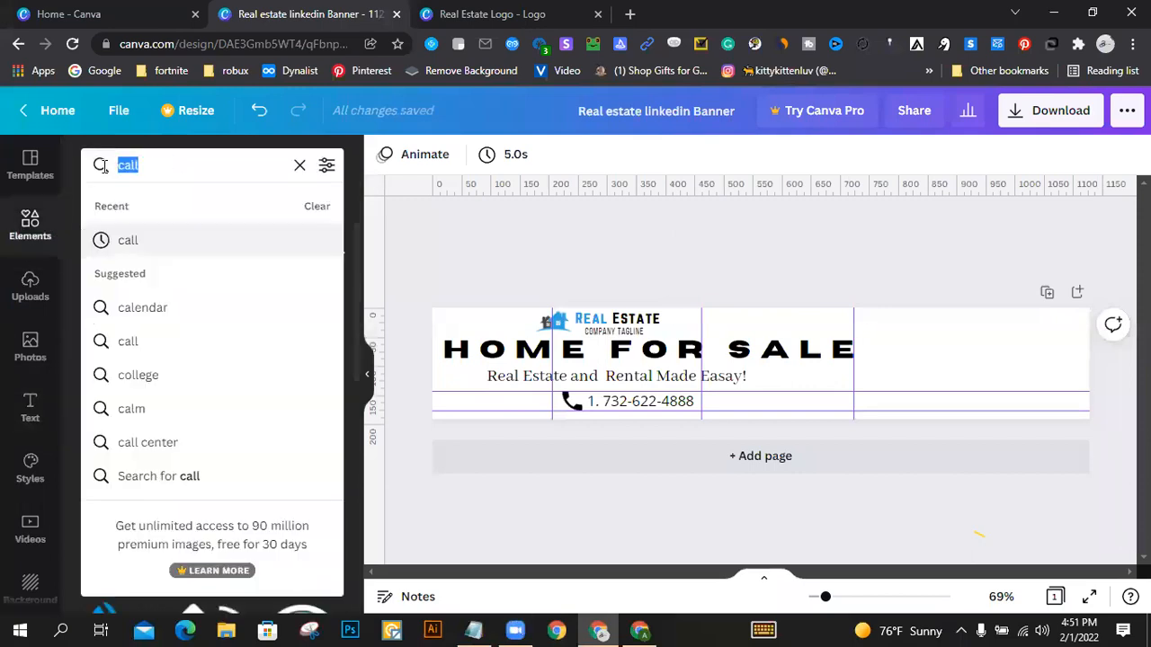
type("website")
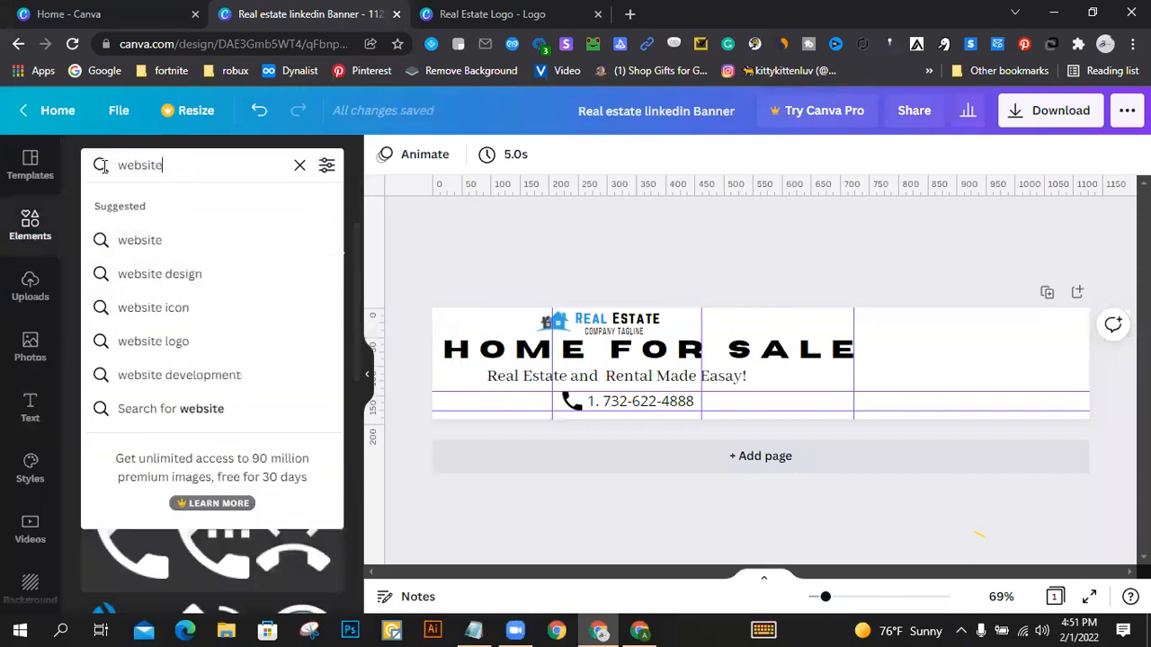
key("Return")
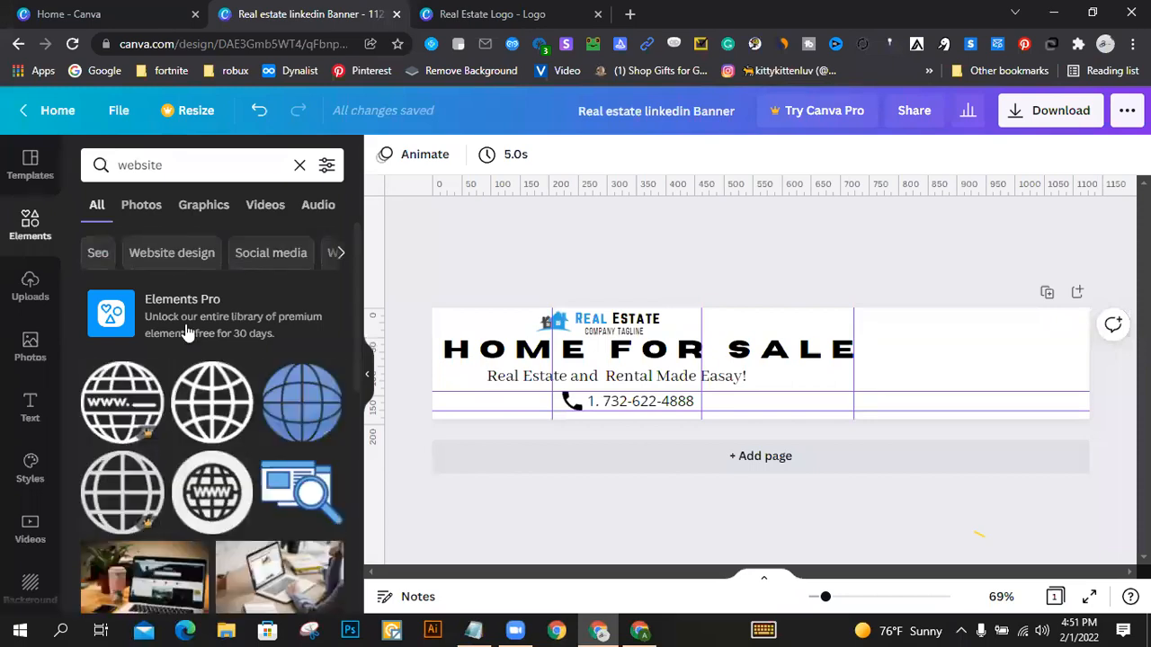
left_click(202, 421)
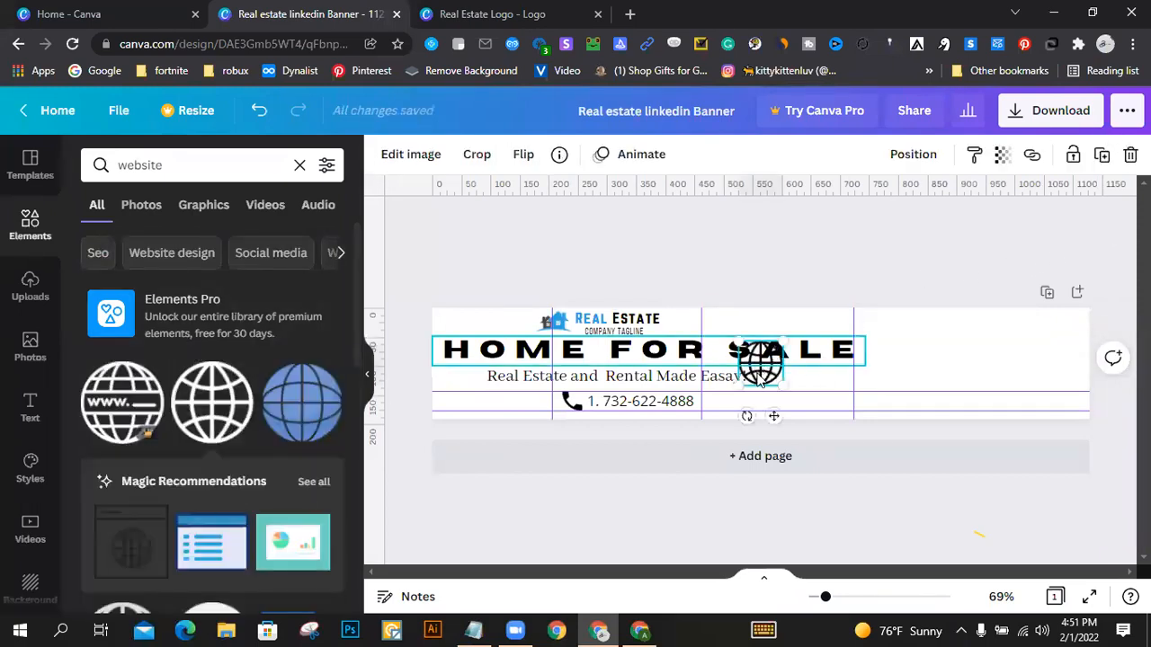
left_click_drag(760, 369, 463, 406)
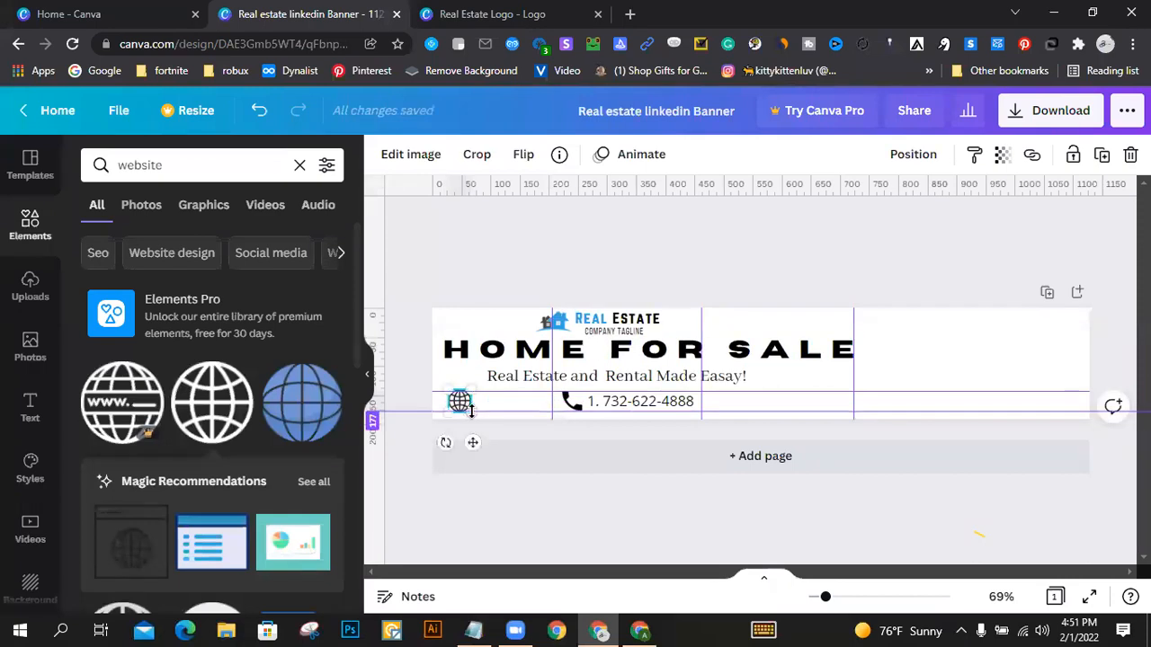
Step: Add a vertical guide at the heading's left edge and shrink the globe icon to fit between the contact row's horizontal guides
left_click_drag(381, 243, 443, 275)
left_click_drag(470, 411, 462, 401)
key("ctrl+z")
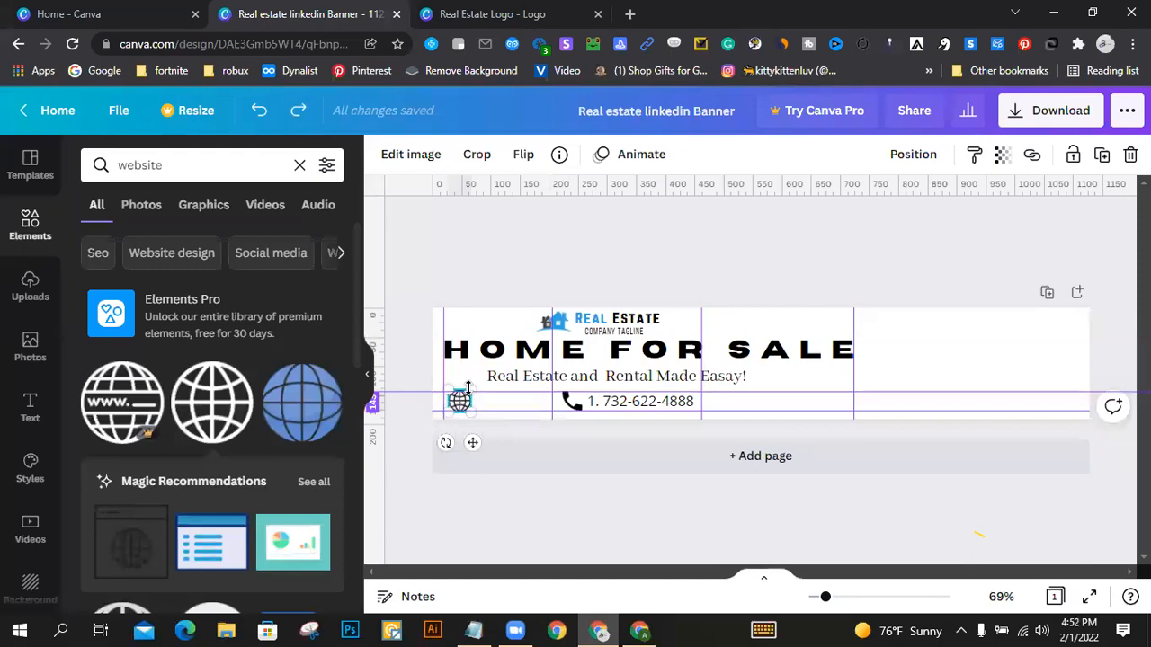
left_click_drag(469, 383, 465, 387)
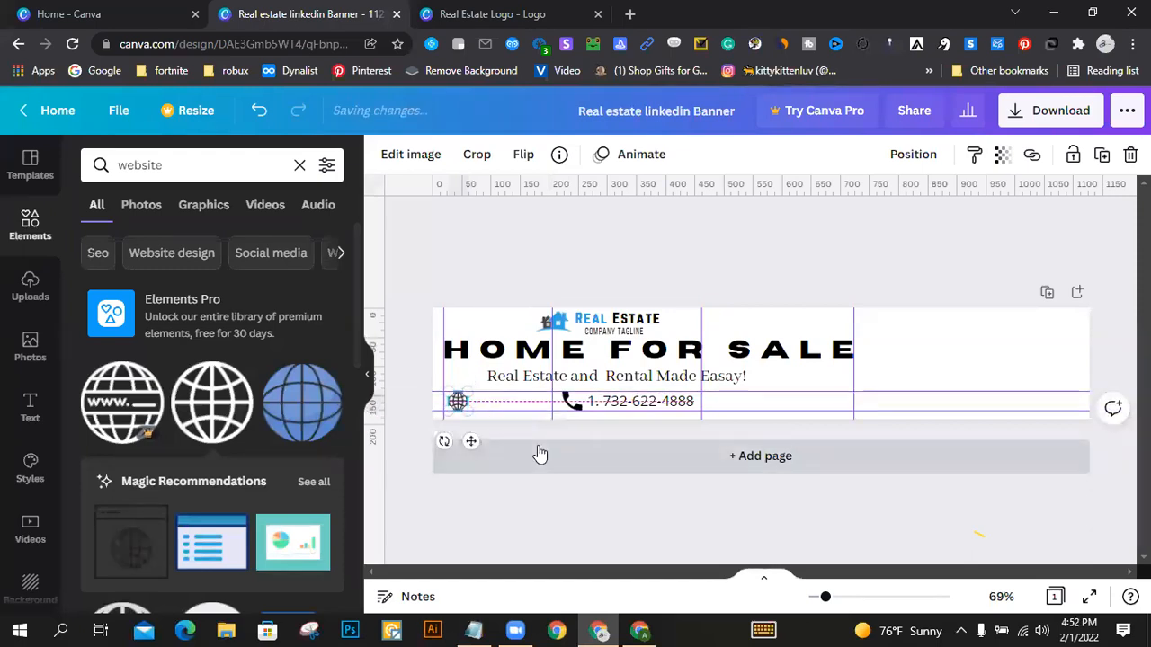
left_click(540, 259)
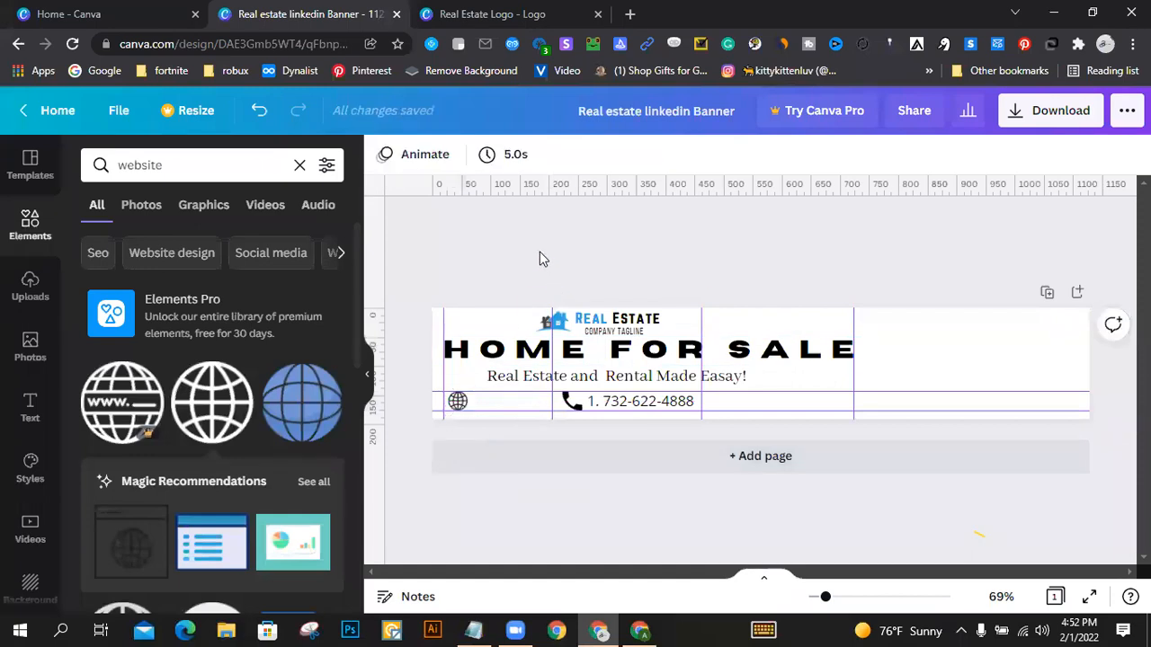
left_click(457, 404)
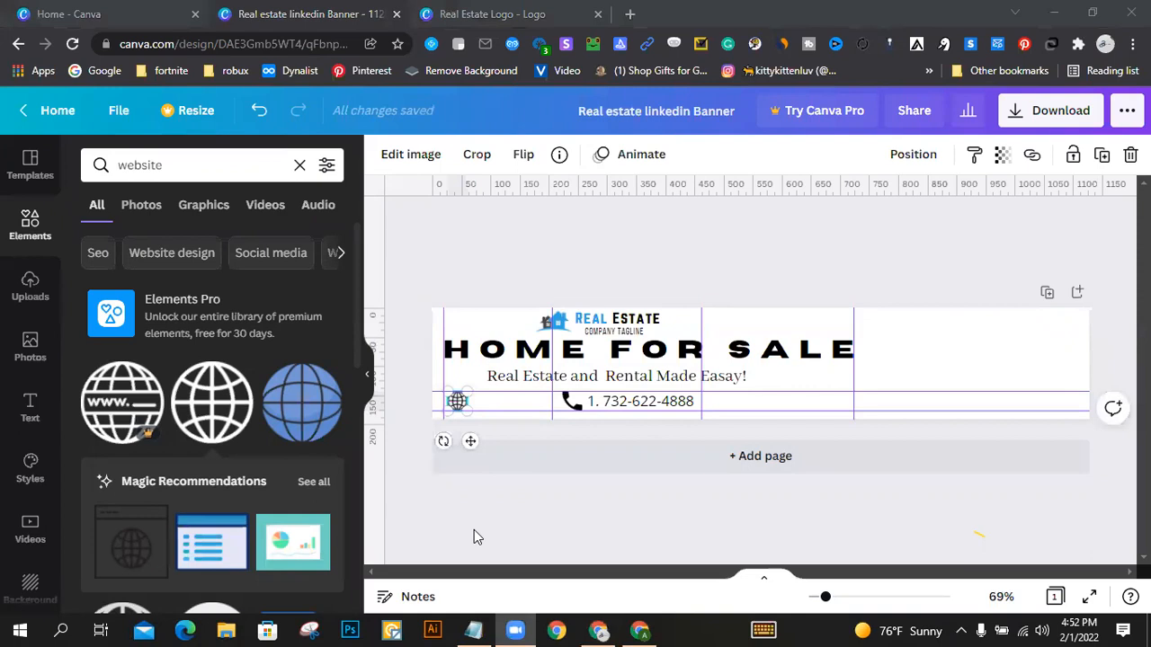
left_click(119, 113)
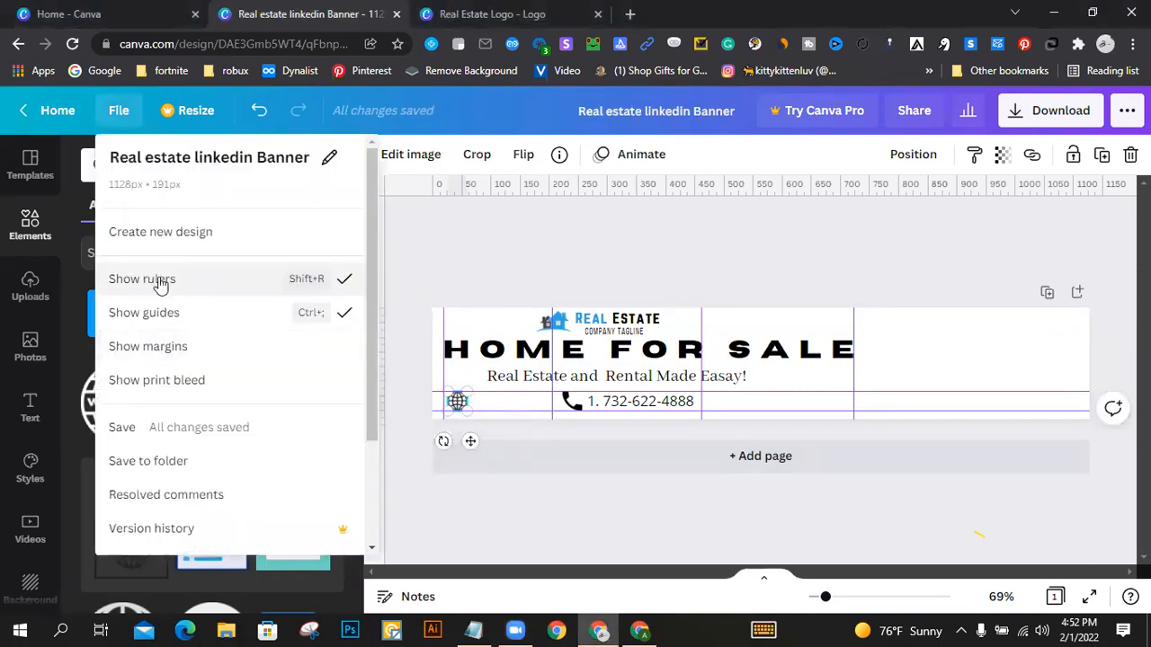
left_click(617, 225)
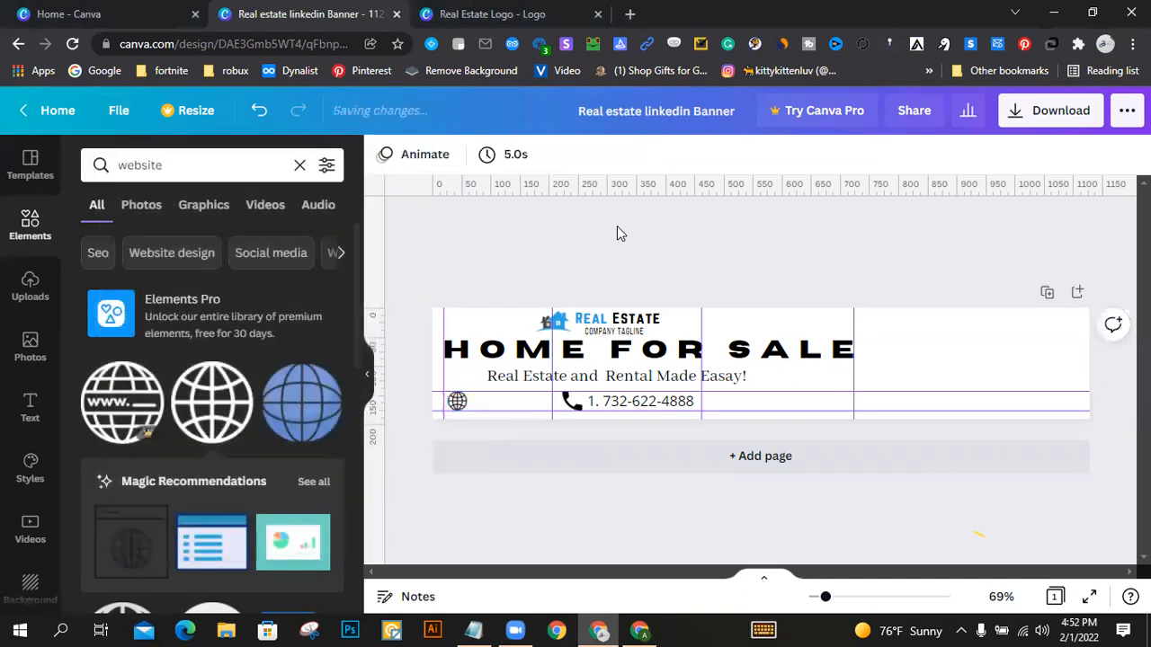
Step: Duplicate the phone number text beside the globe icon and replace the copy's text with "website.com"
left_click(607, 405)
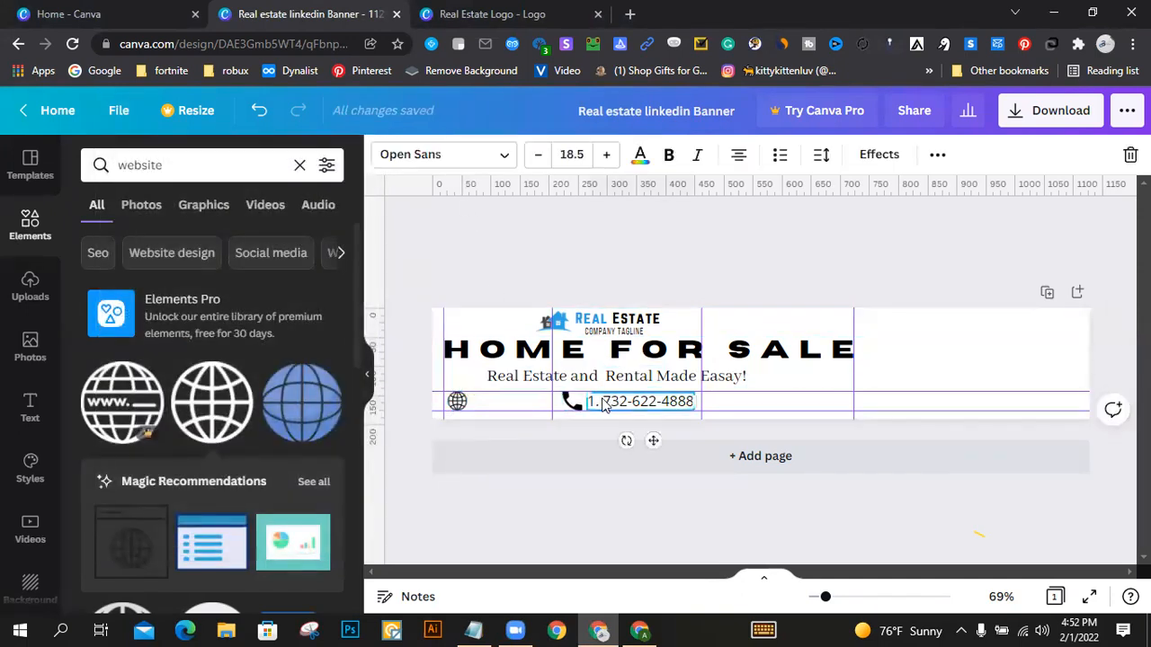
left_click_drag(627, 407, 499, 408)
triple_click(498, 401)
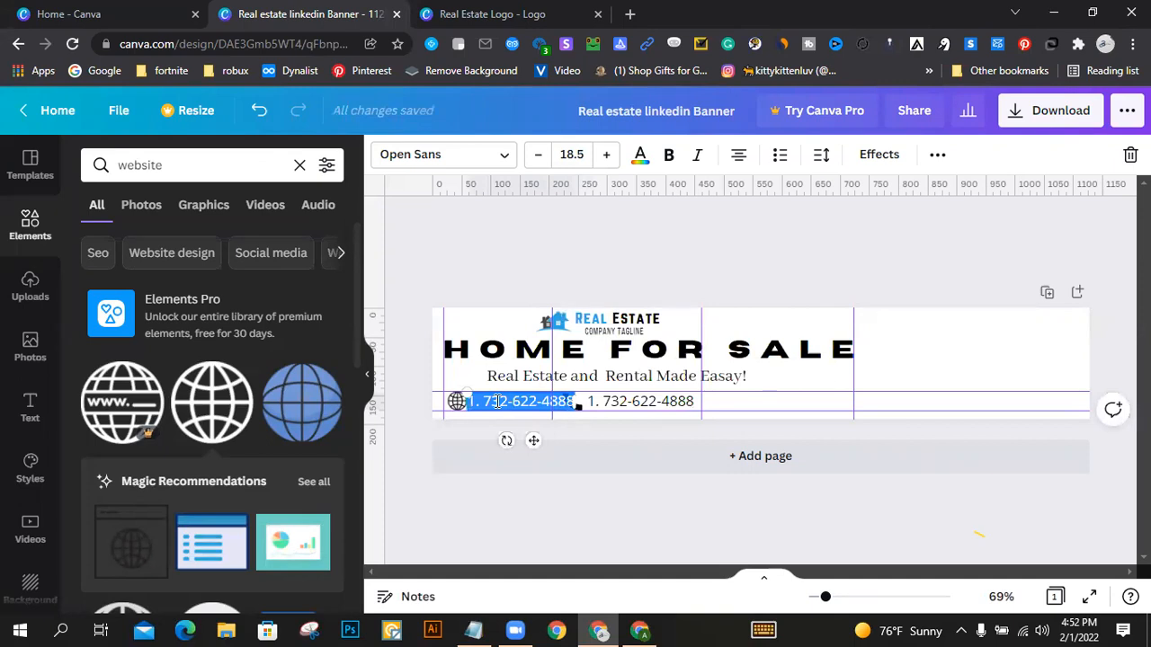
type("website.com")
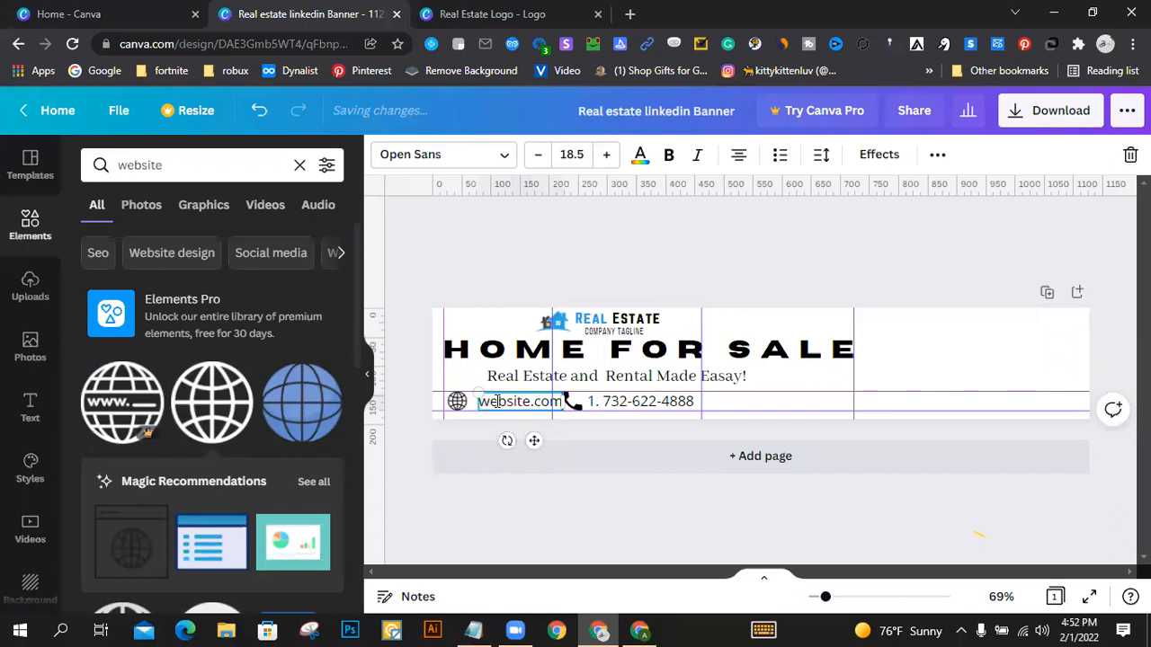
left_click(706, 276)
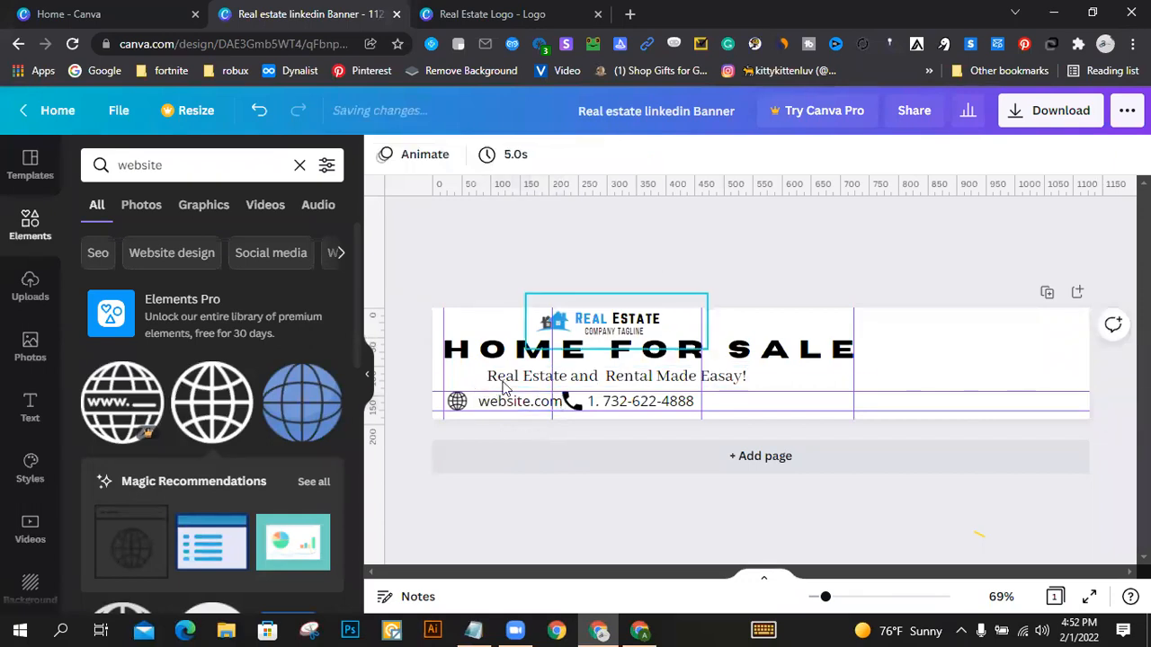
Step: Nudge the website text to the left, closer to the globe icon and clear of the phone icon
left_click(509, 407)
key("Left")
key("Left")
key("Left")
key("Left")
key("Left")
key("Left")
key("Left")
key("Left")
key("Left")
key("Left")
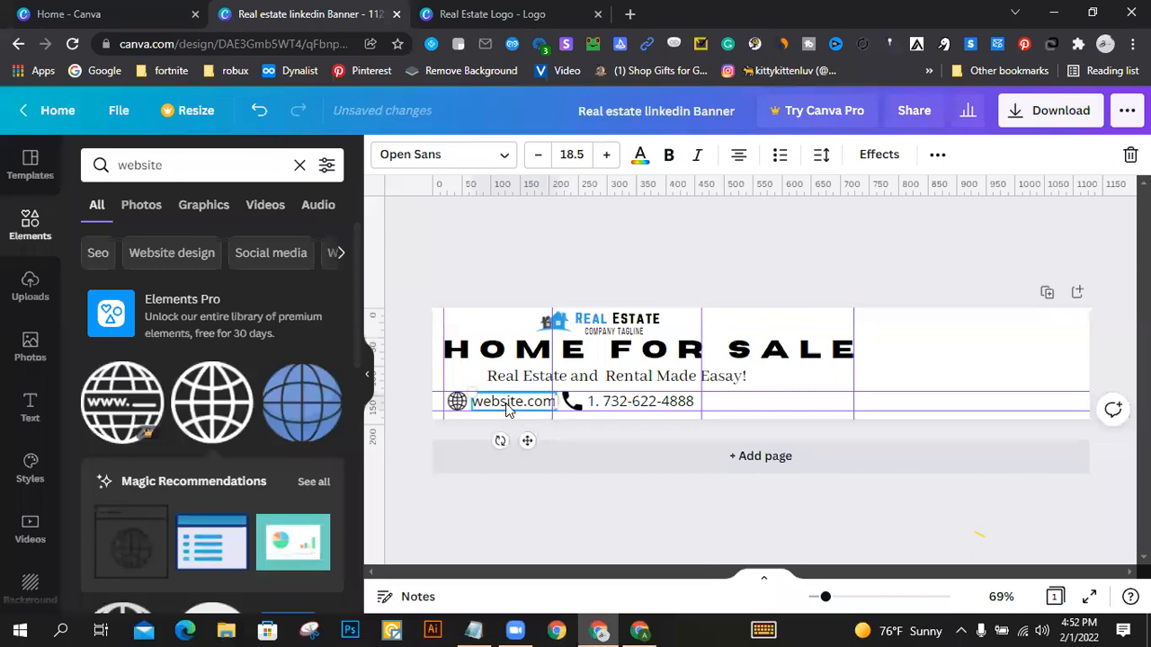
left_click(817, 240)
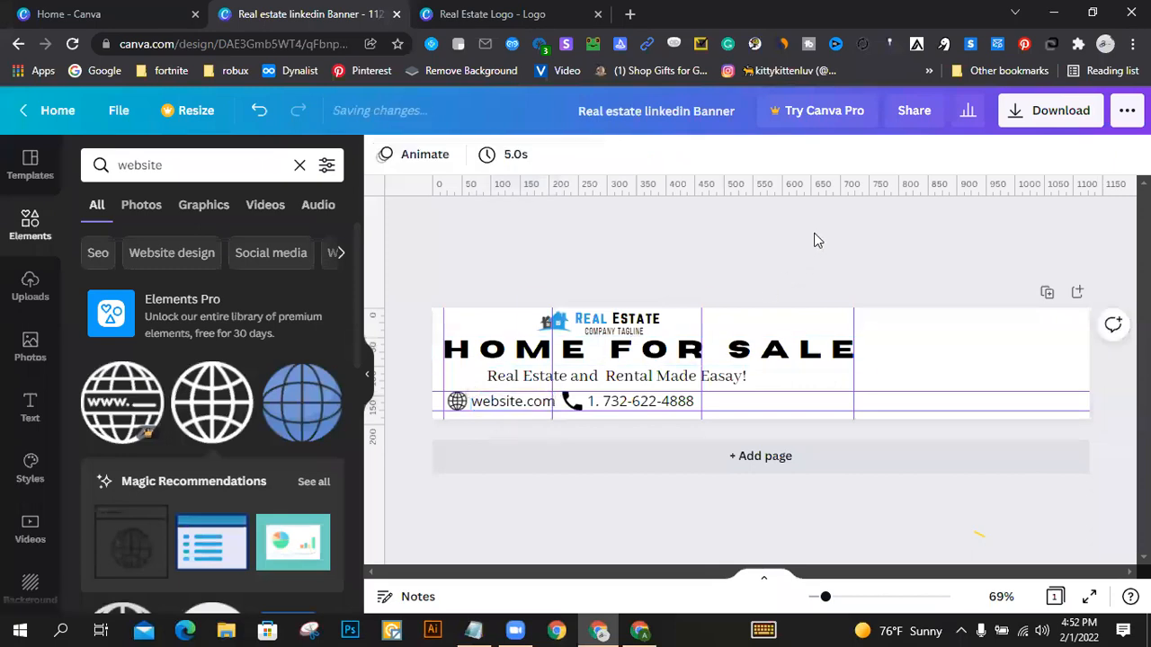
Step: Search the elements for "Email" and place the free envelope icon, shrunk to row height, at the start of the third contact column
left_click(173, 166)
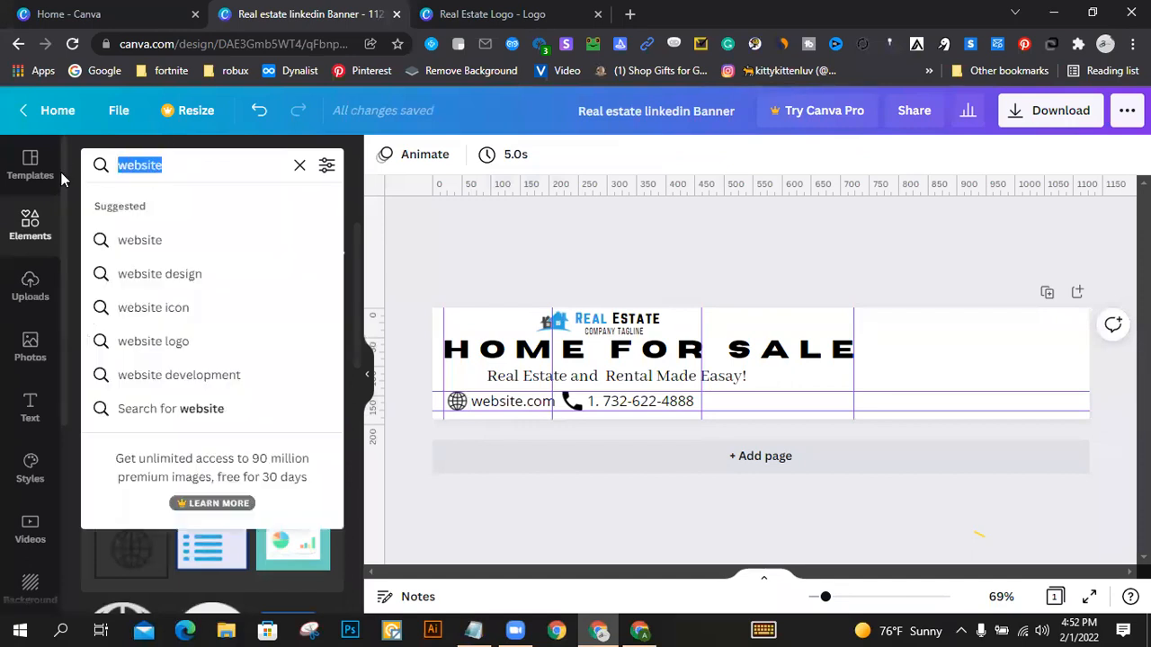
type("emai")
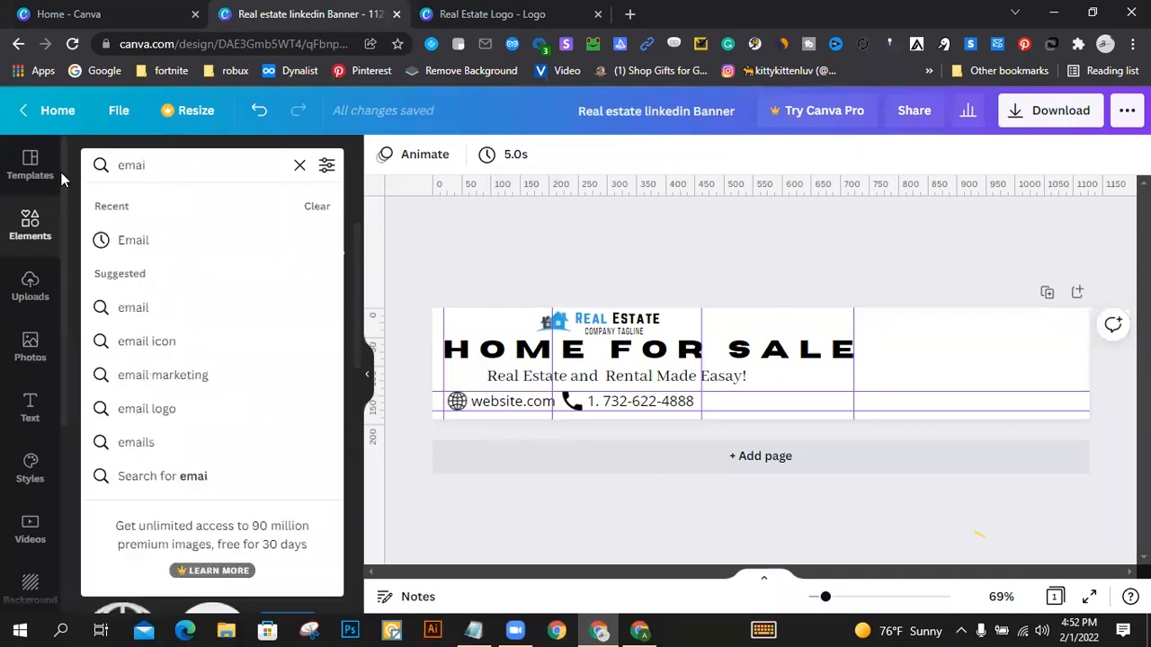
left_click(165, 232)
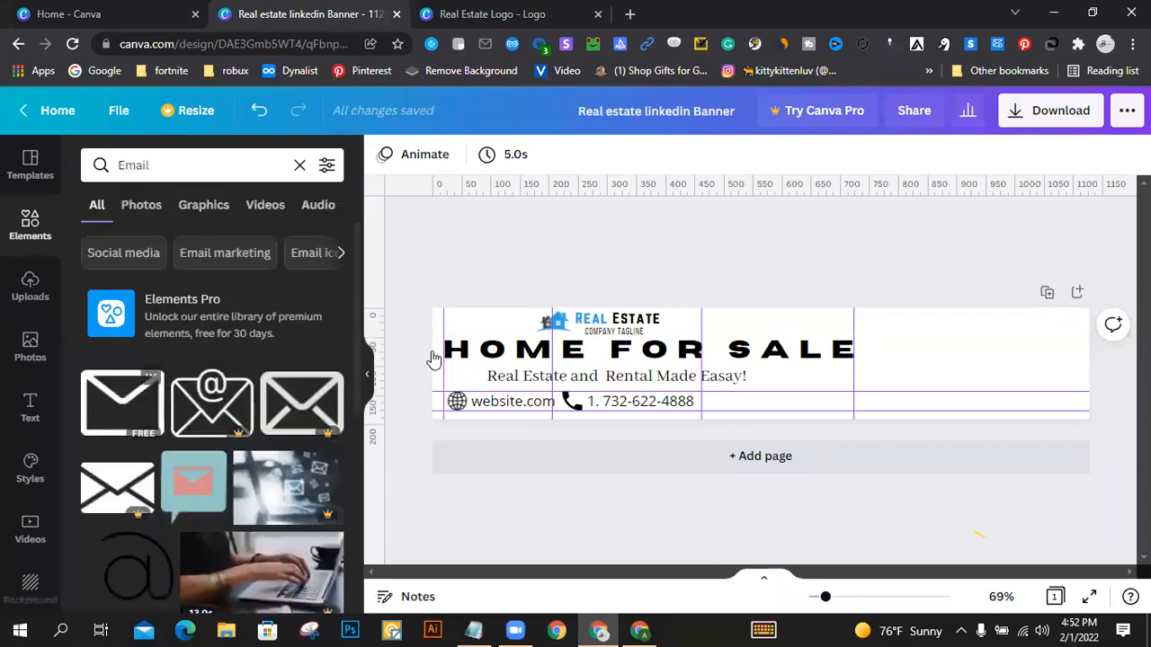
left_click(131, 404)
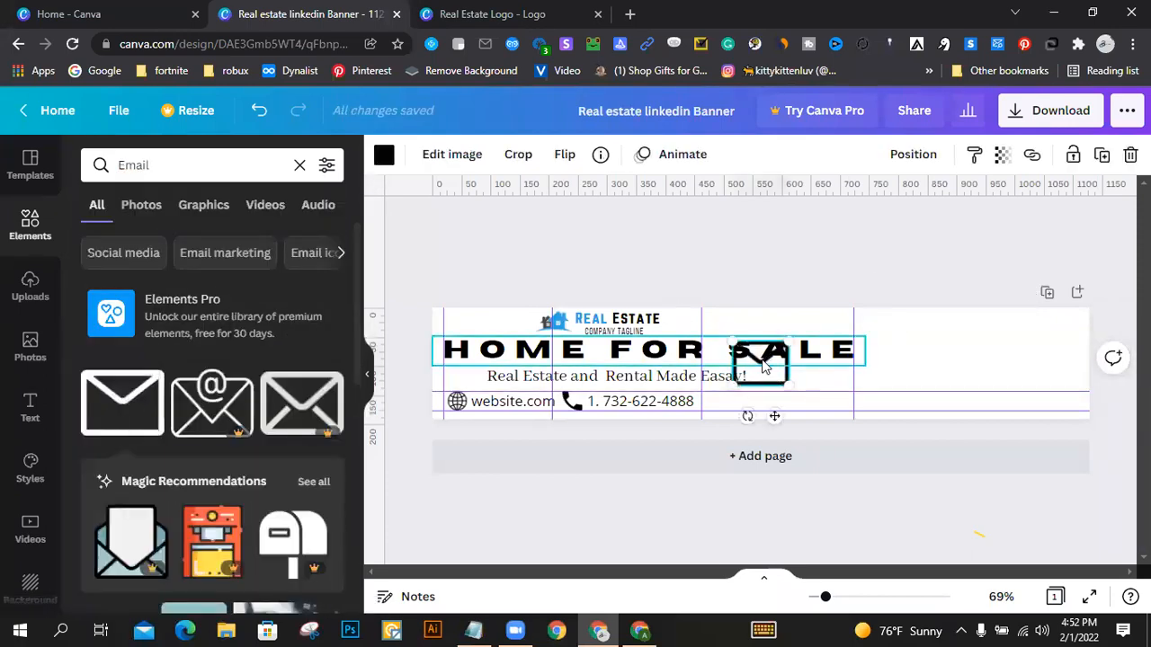
left_click_drag(760, 376, 725, 410)
left_click(769, 405)
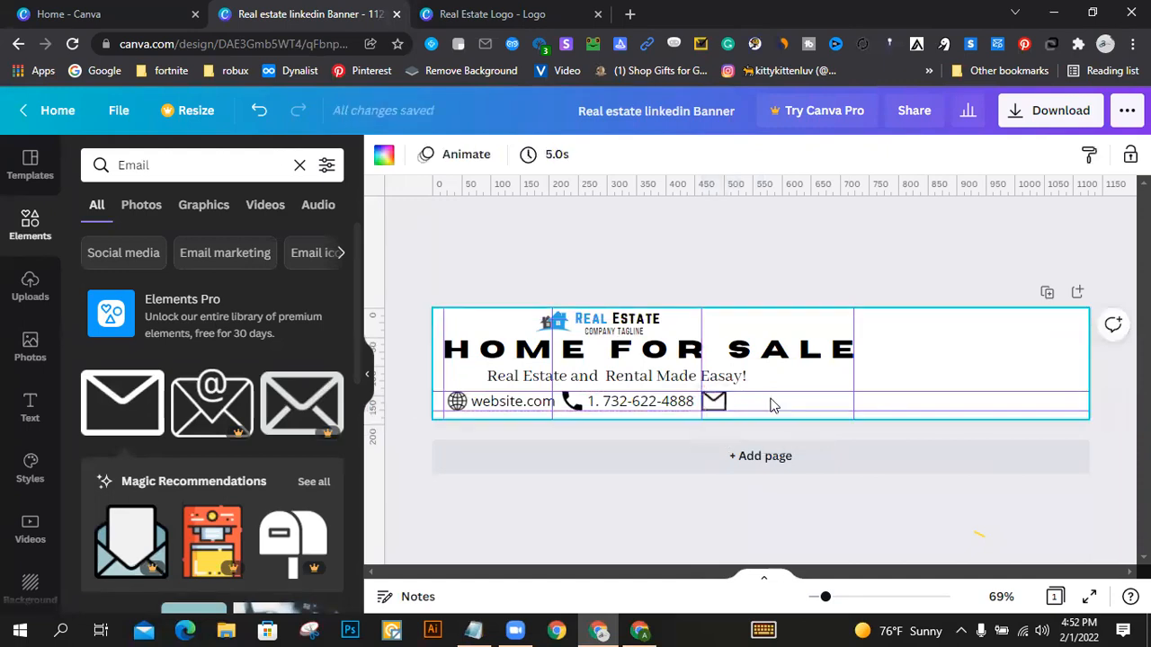
Step: Duplicate the phone number text beside the envelope icon and replace the copy's text with the contact e-mail address
left_click(660, 409)
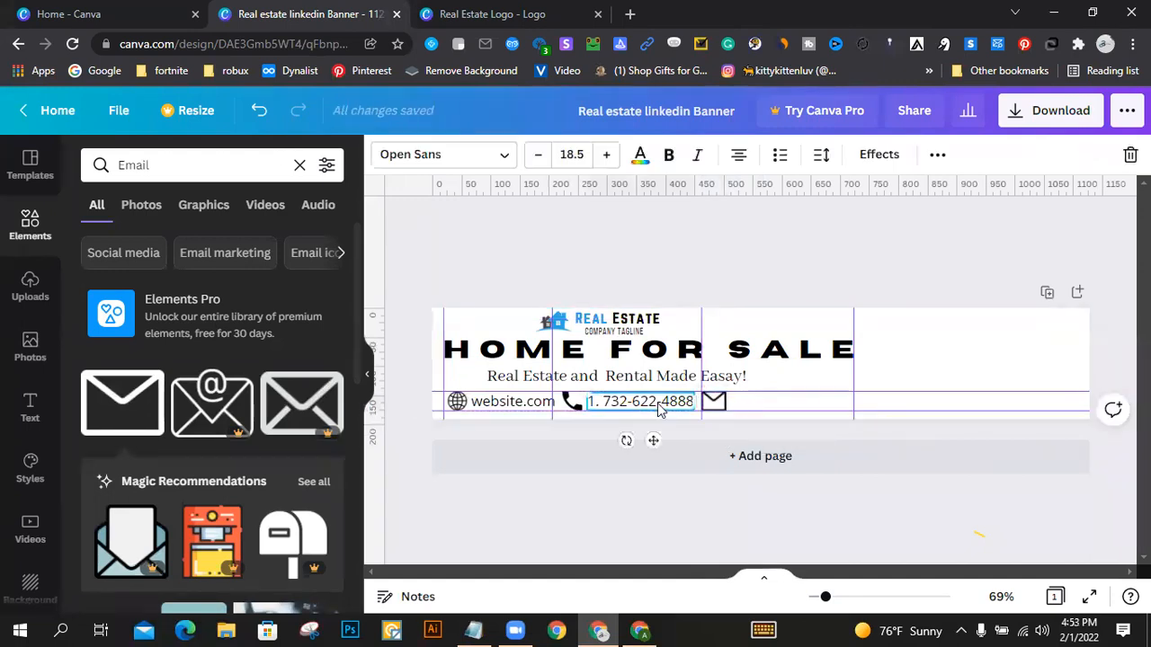
left_click_drag(653, 409, 804, 401)
double_click(804, 402)
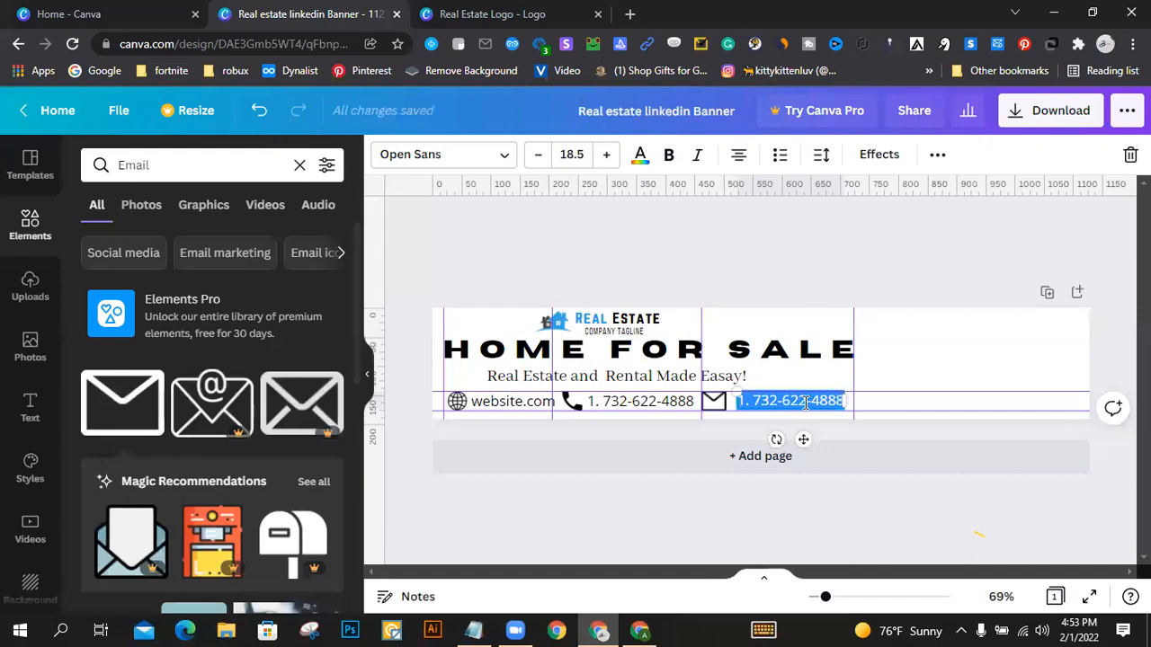
key("BackSpace")
type("inf")
key("BackSpace")
key("BackSpace")
key("BackSpace")
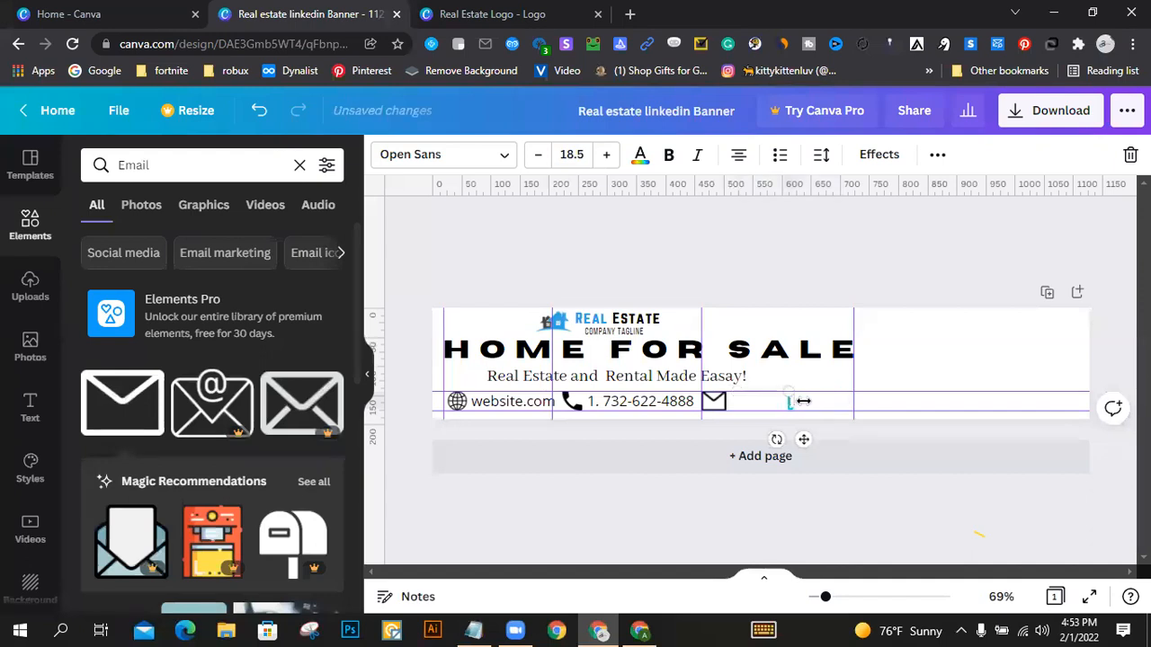
type("contact#")
key("BackSpace")
type("@youurmail.com")
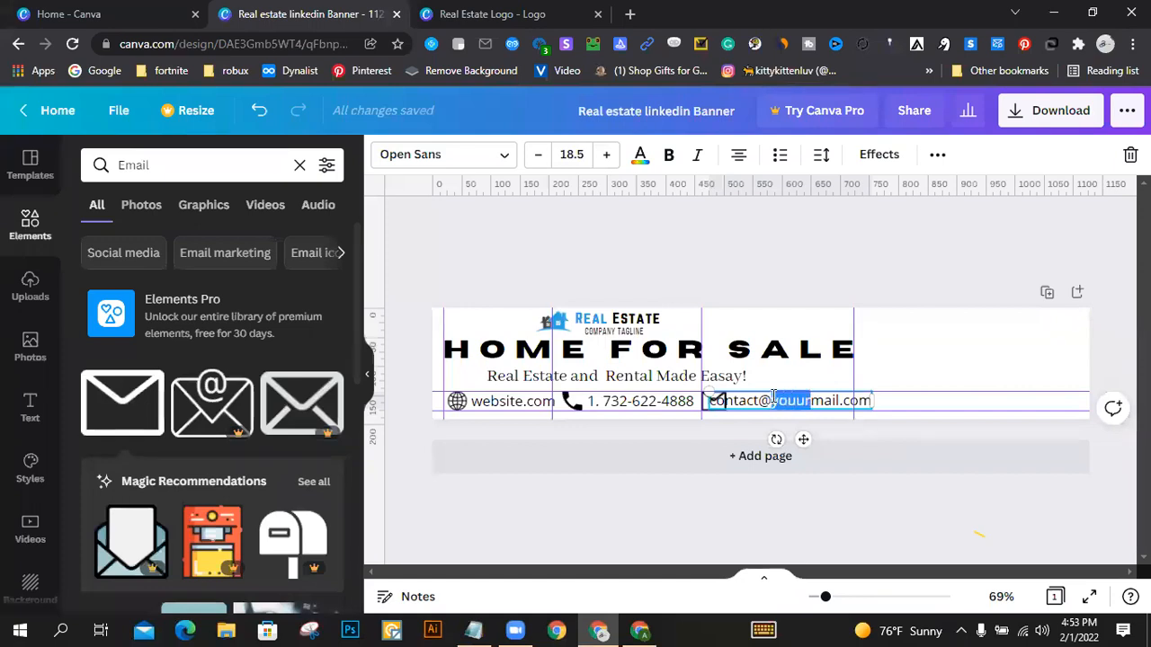
key("BackSpace")
left_click(920, 365)
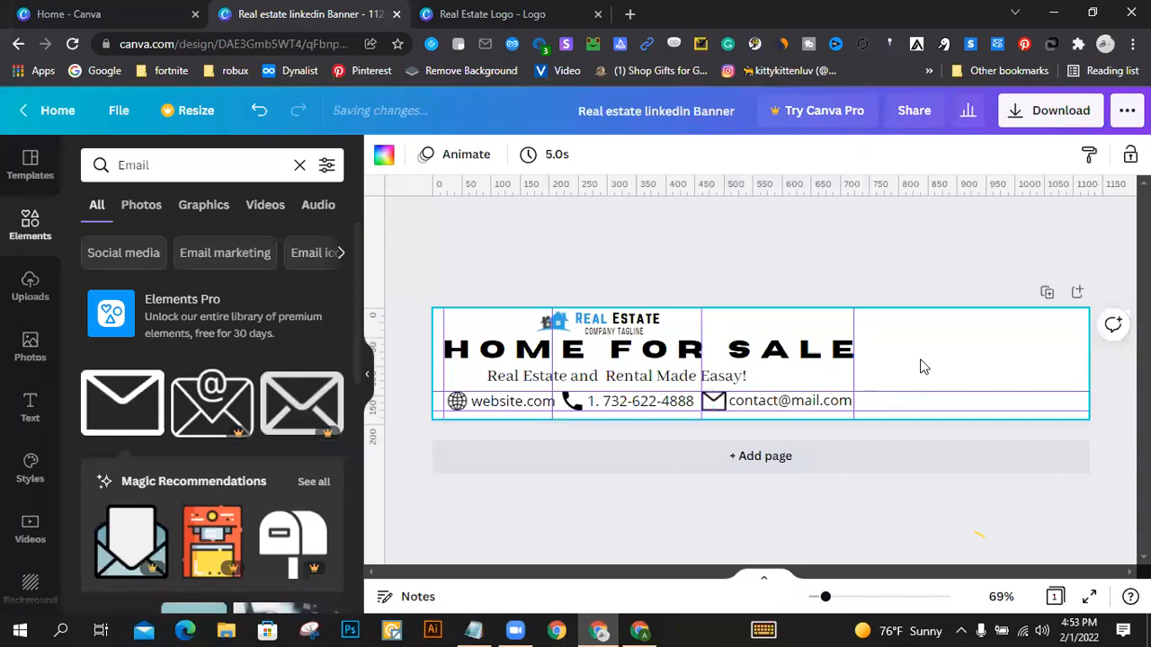
Step: Nudge the e-mail text slightly right so it ends at the last vertical guide
left_click(809, 405)
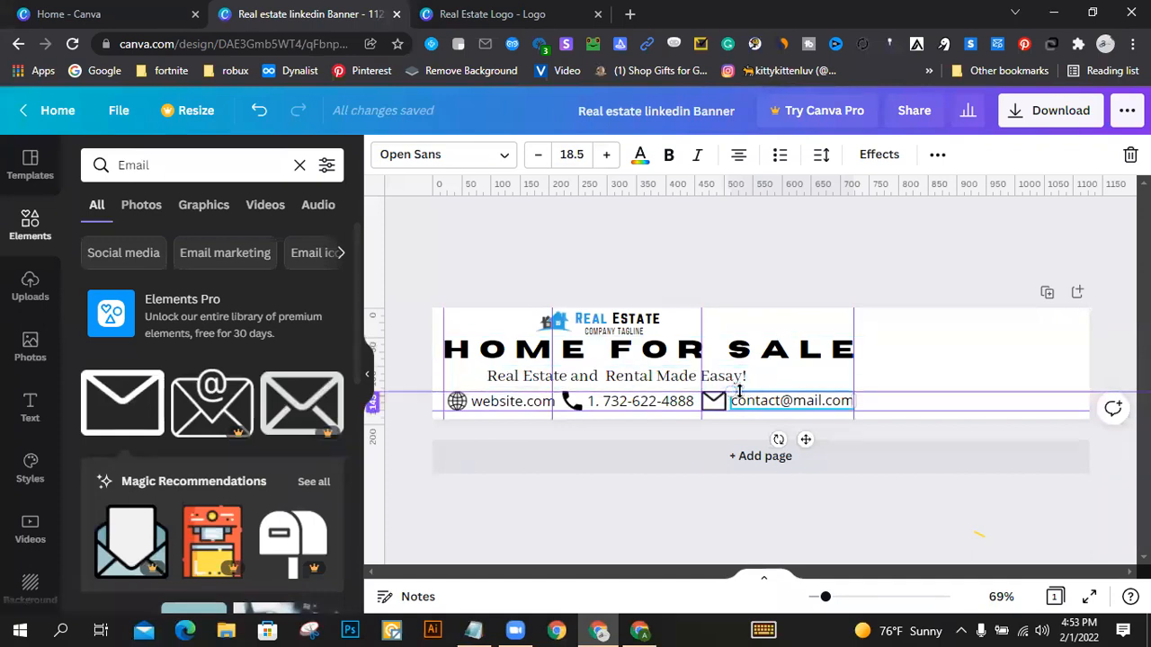
left_click(1043, 313)
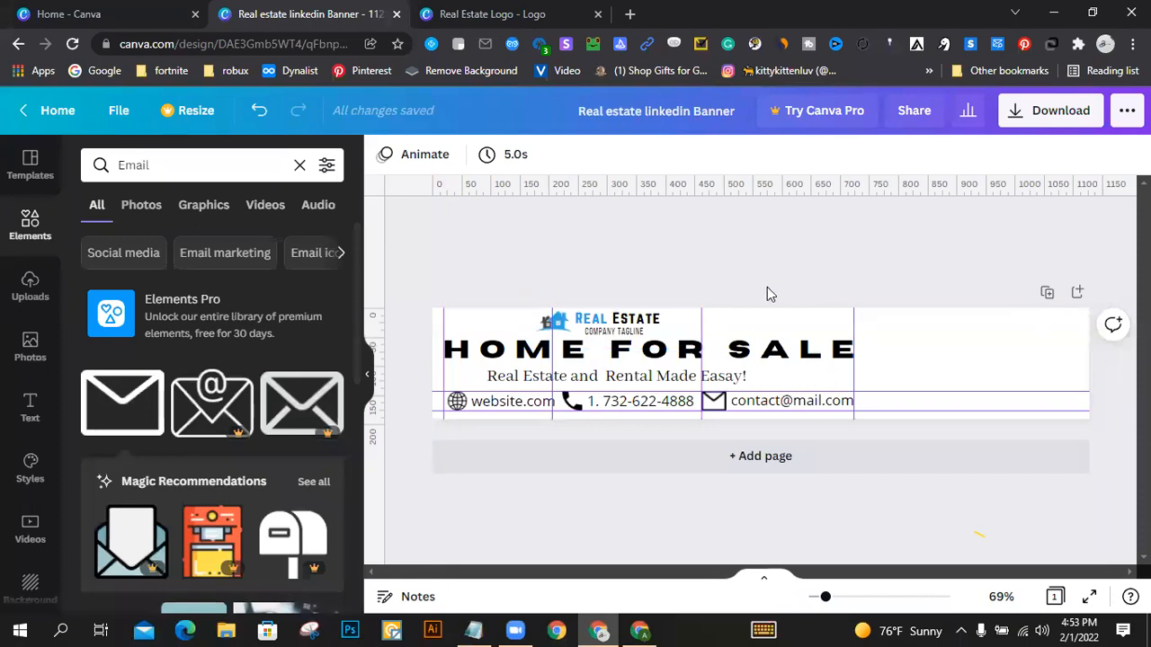
Step: Remove both horizontal guides and all four vertical guides from the banner
left_click_drag(908, 387, 901, 136)
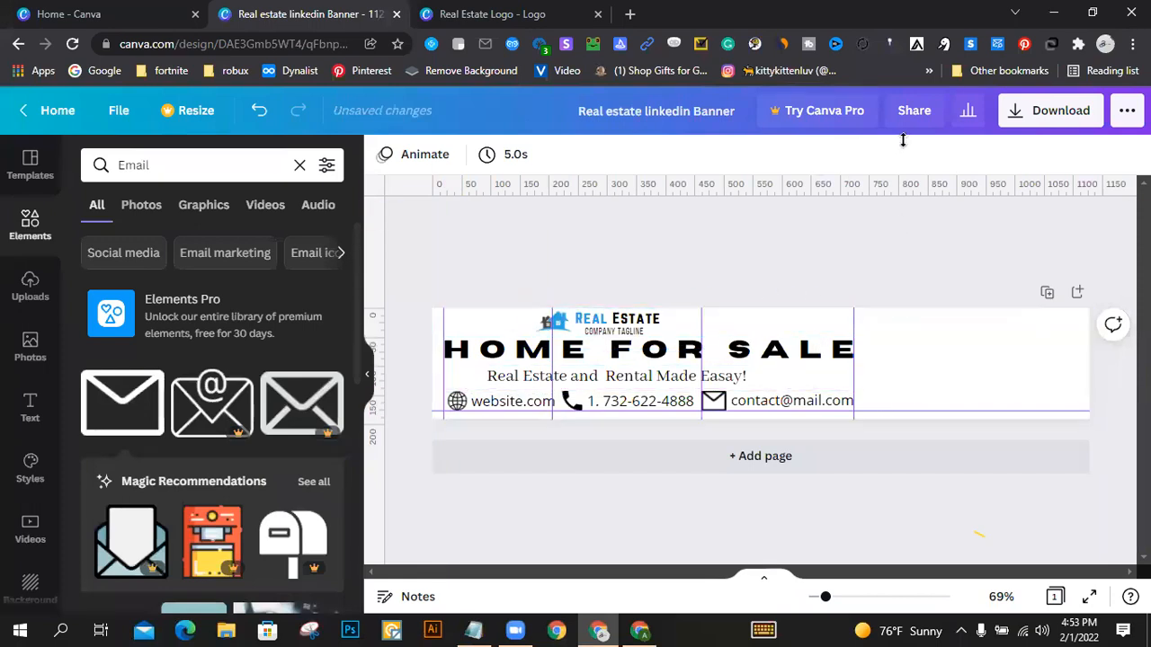
left_click_drag(943, 408, 945, 613)
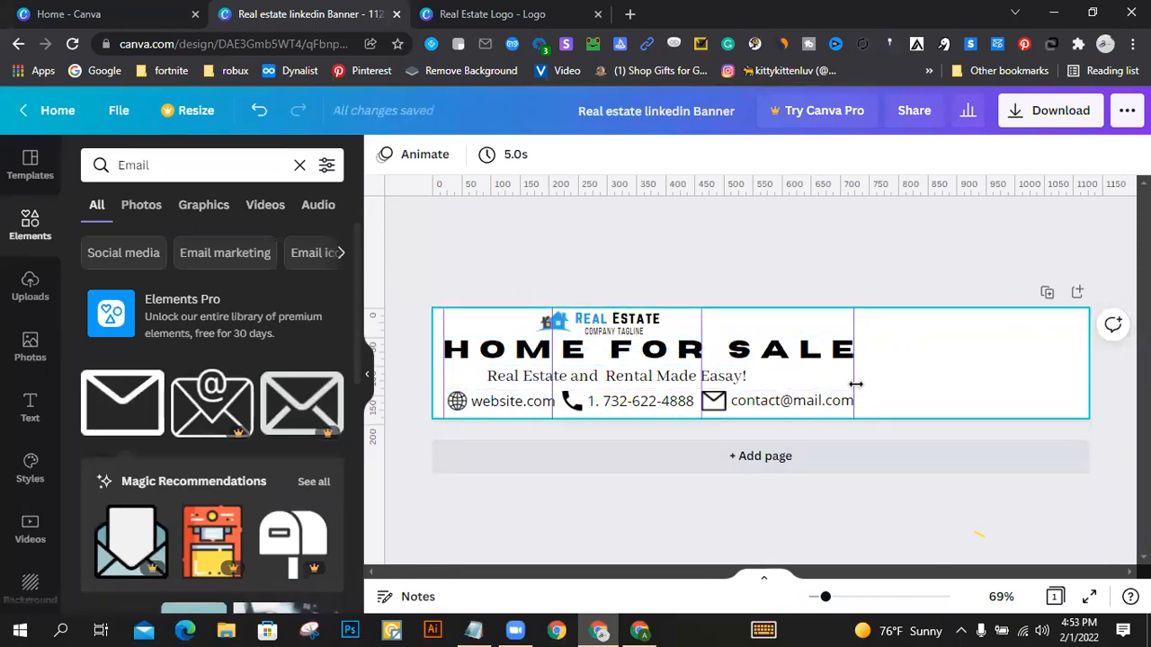
left_click_drag(853, 381, 1150, 378)
left_click_drag(701, 376, 1150, 374)
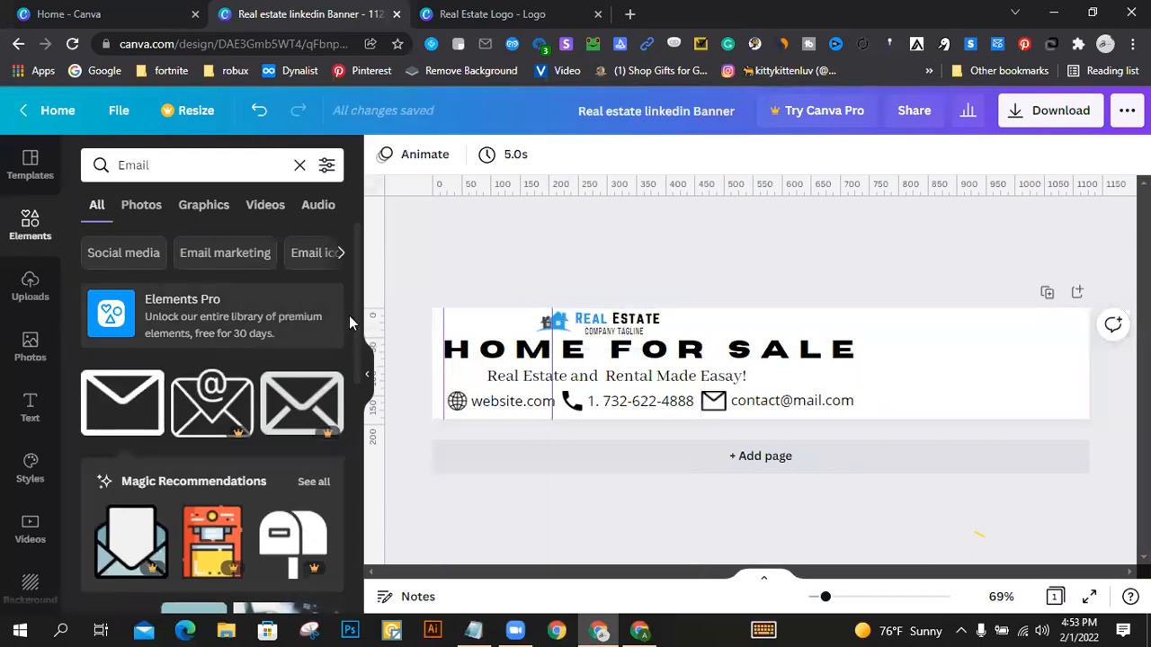
left_click_drag(442, 318, 35, 350)
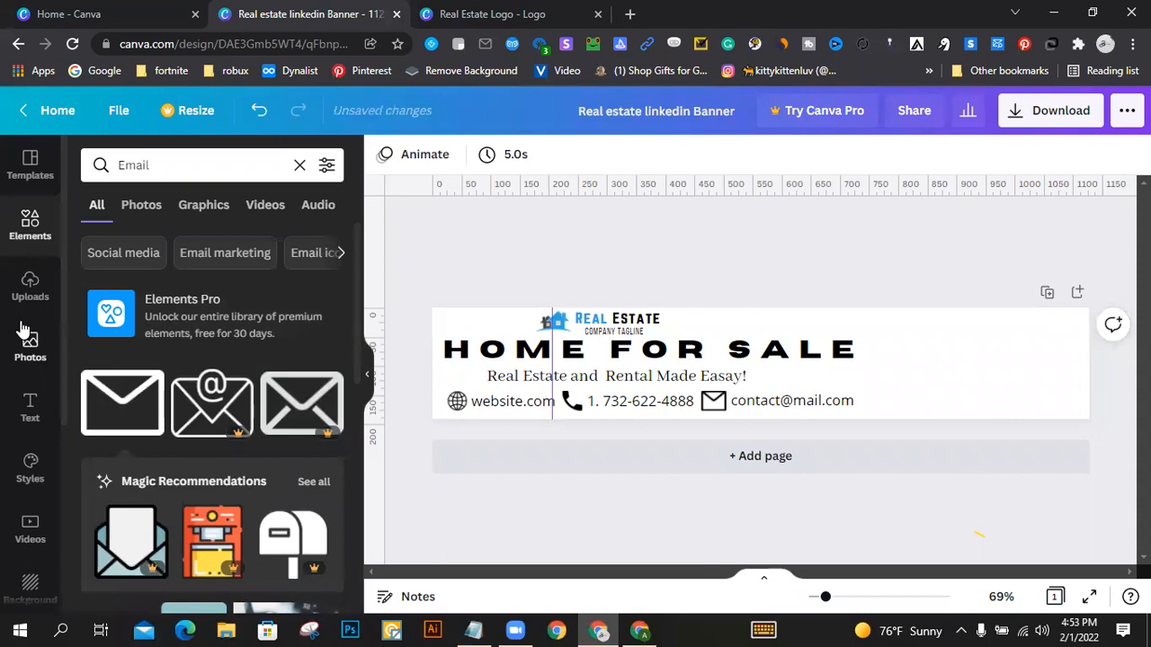
left_click_drag(554, 349, 31, 296)
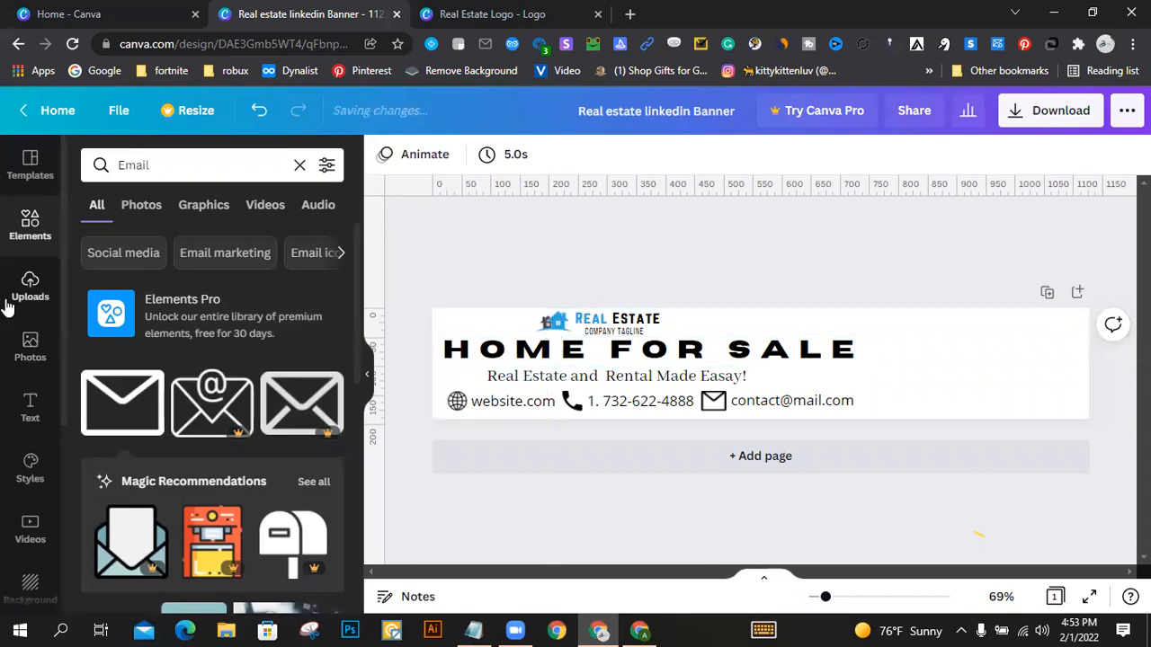
left_click(1011, 378)
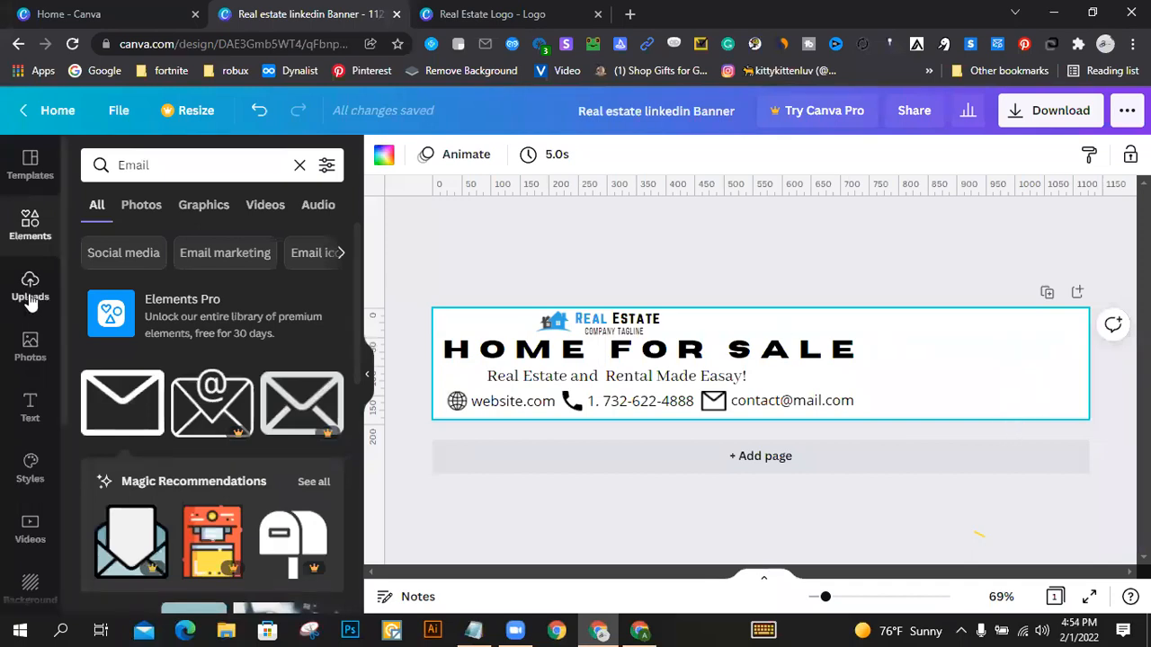
Step: Switch to the other browser window, examine the reference Home For Sale banner image's photo layout, and return to the Canva design
scroll(223, 364, "down", 5)
scroll(223, 364, "up", 5)
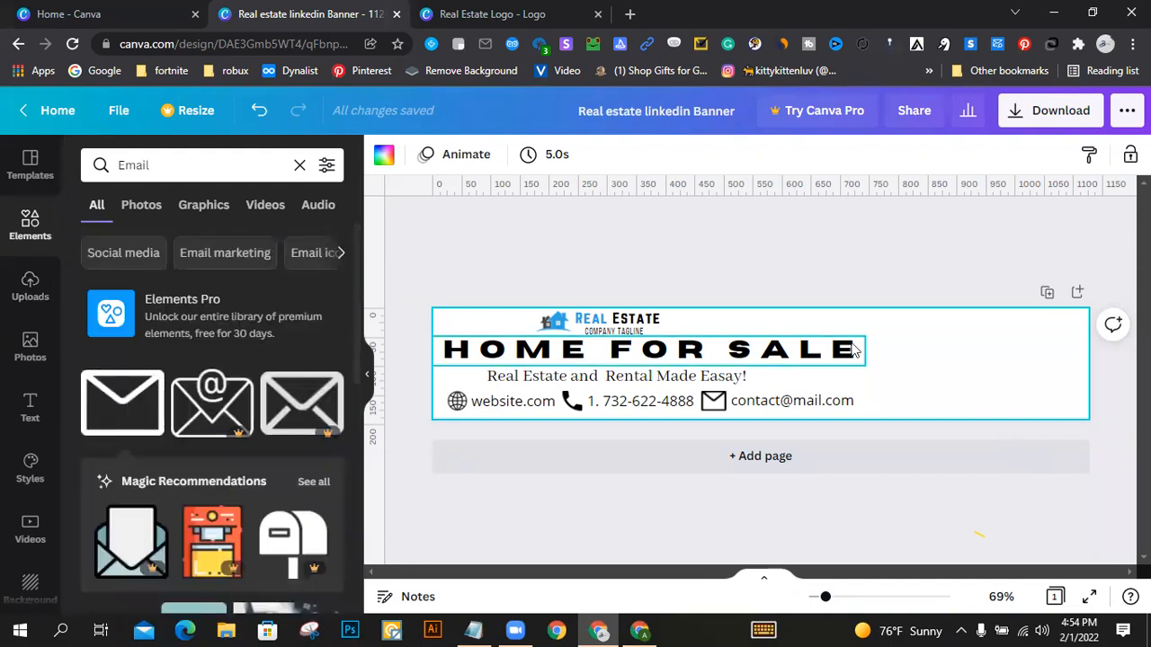
left_click(651, 629)
scroll(400, 158, "up", 7)
left_click(290, 14)
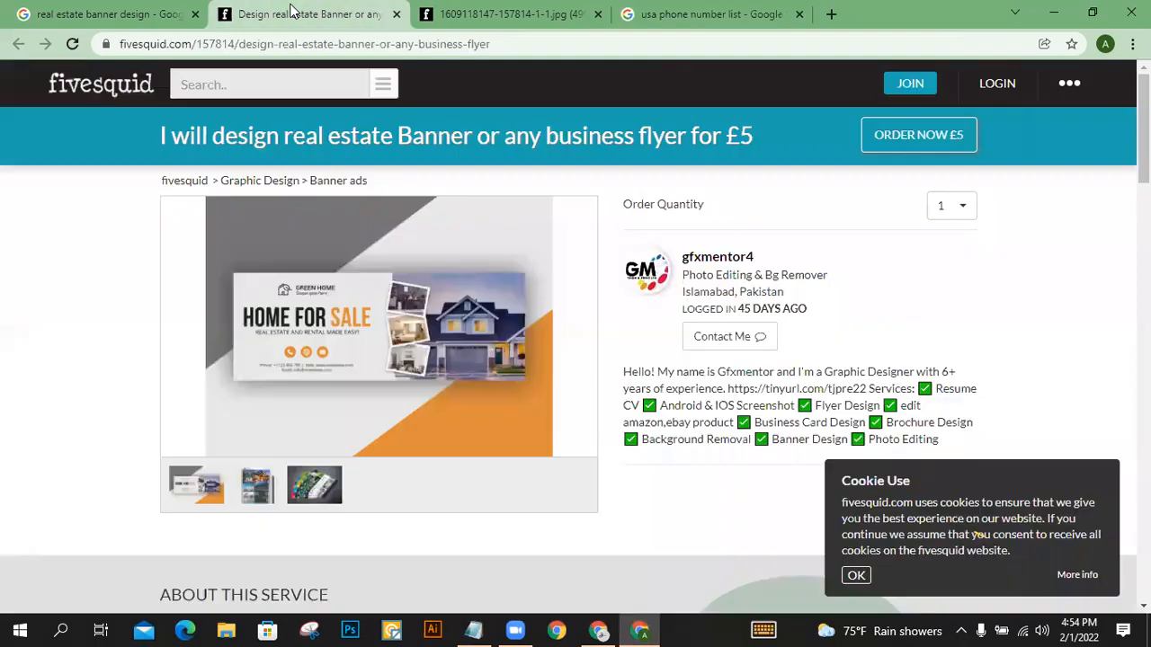
left_click(533, 11)
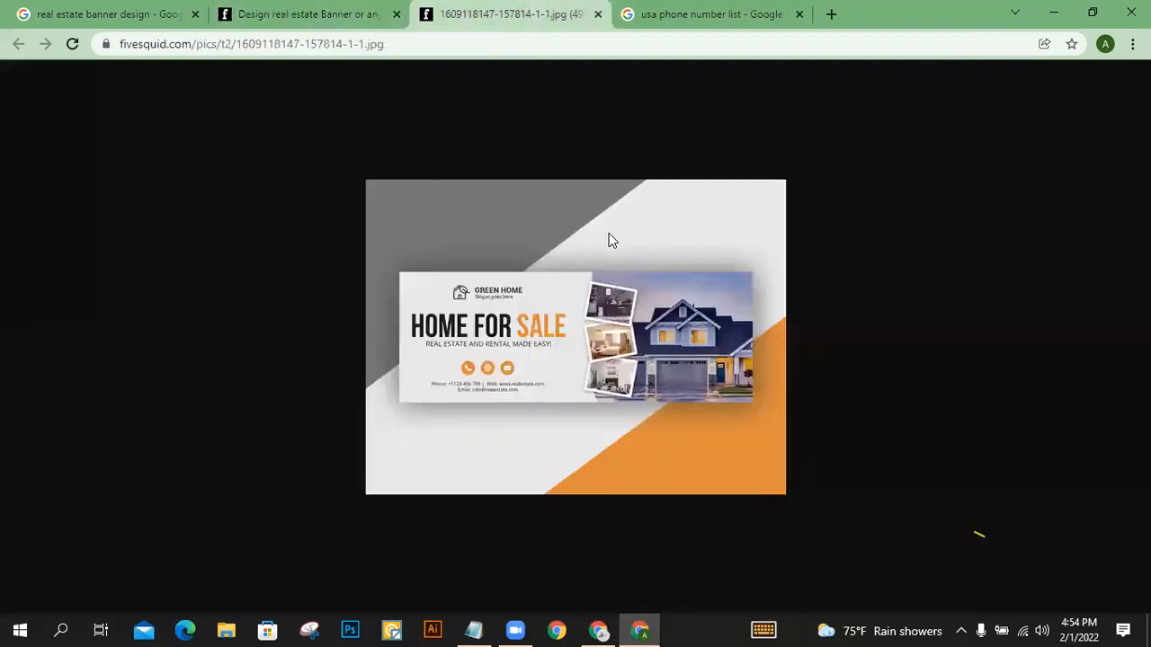
left_click(602, 631)
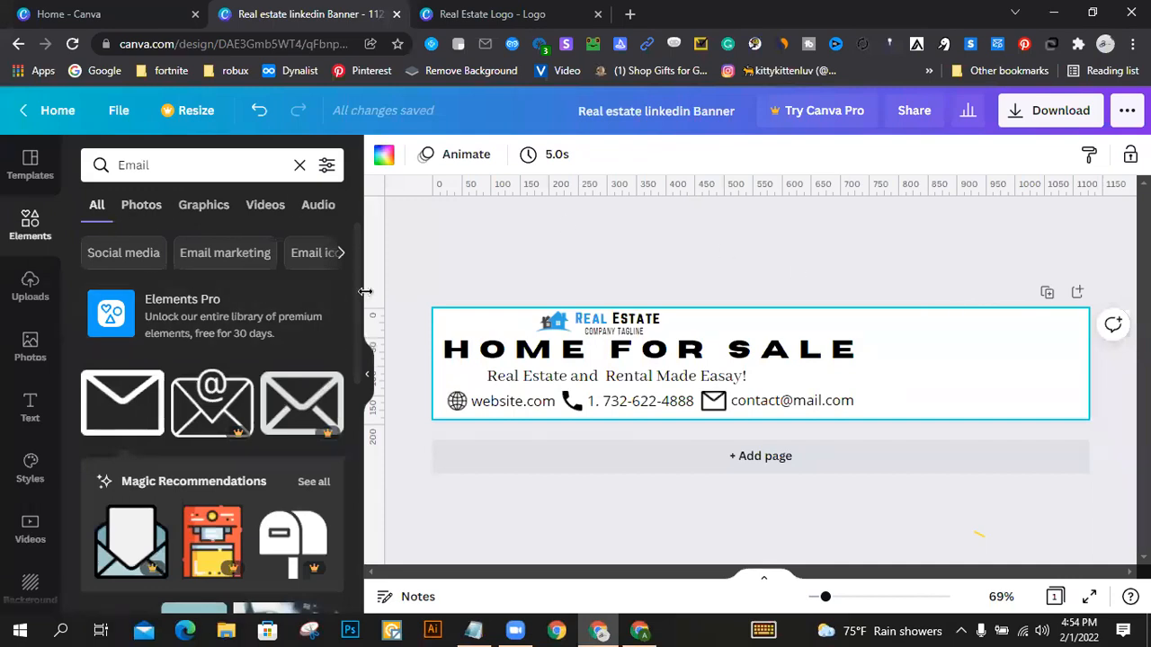
Step: Search the photos for "home" and add the free picture of the blue-grey house at dusk to the banner
scroll(166, 270, "down", 5)
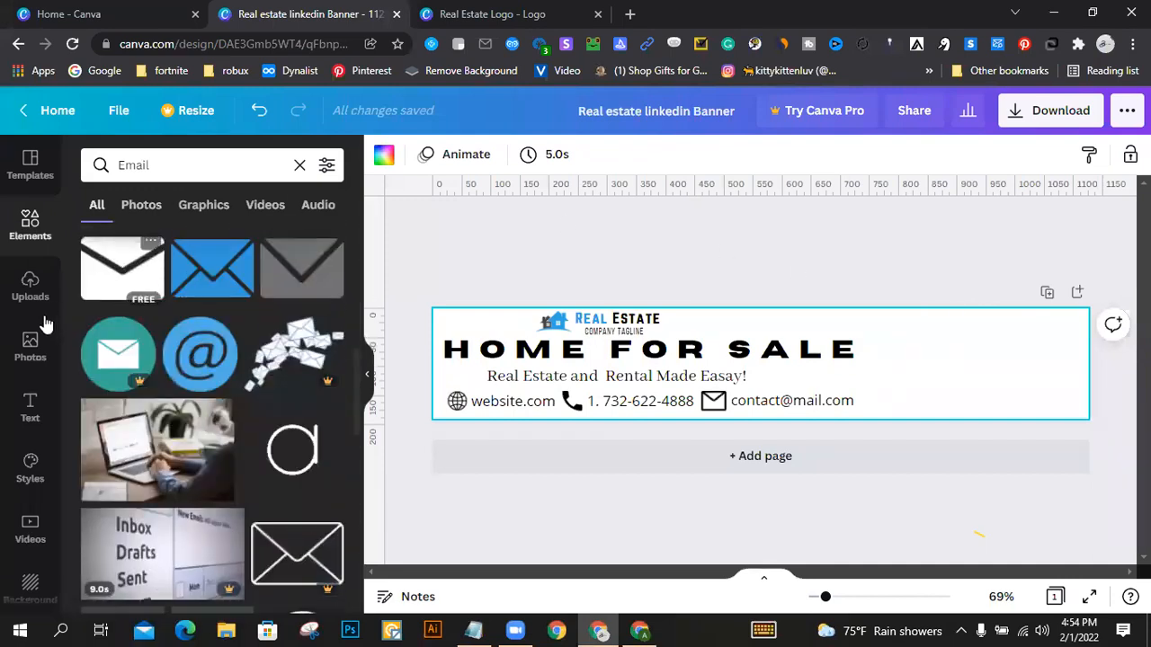
left_click(30, 346)
left_click(222, 174)
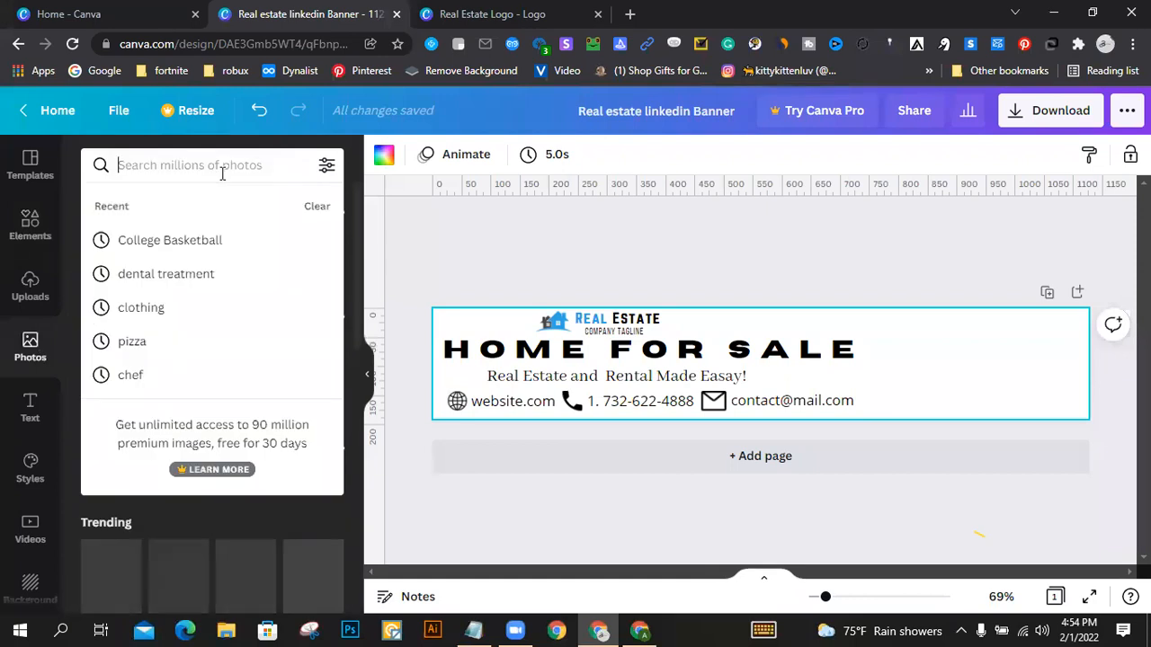
type("home")
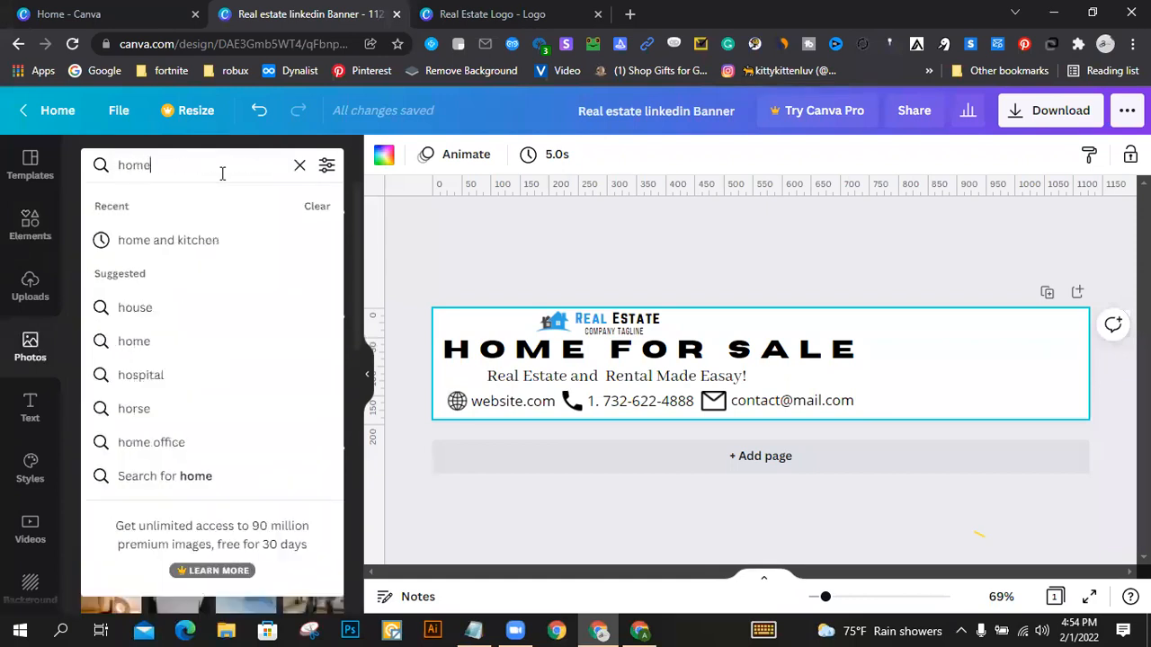
key("Return")
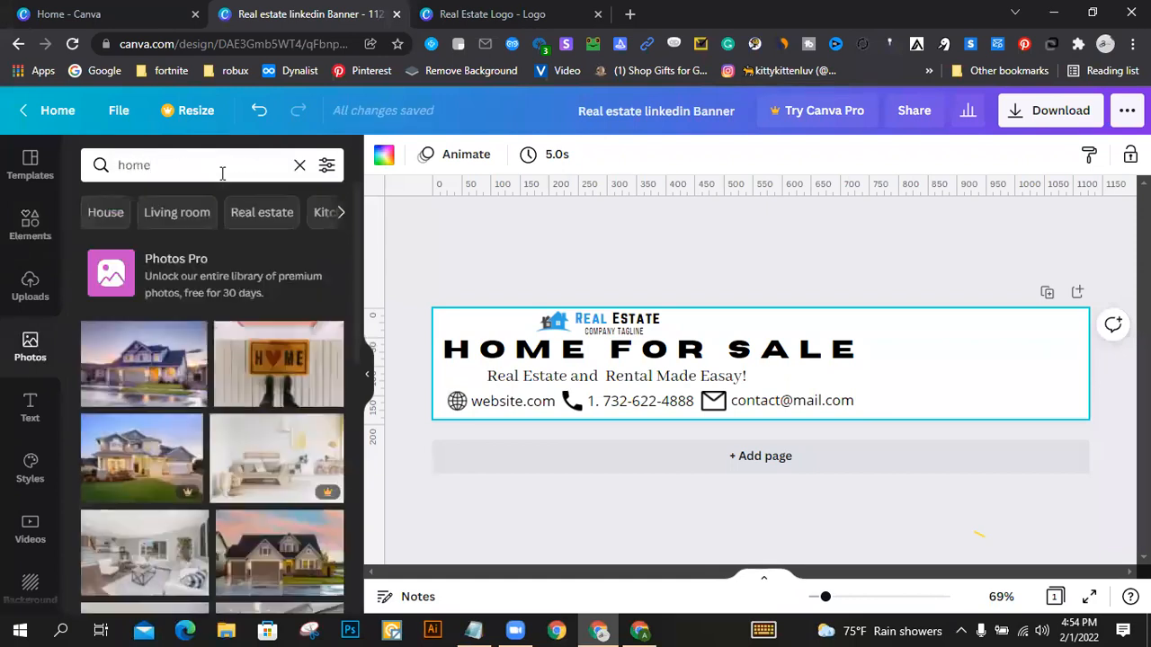
scroll(174, 369, "down", 2)
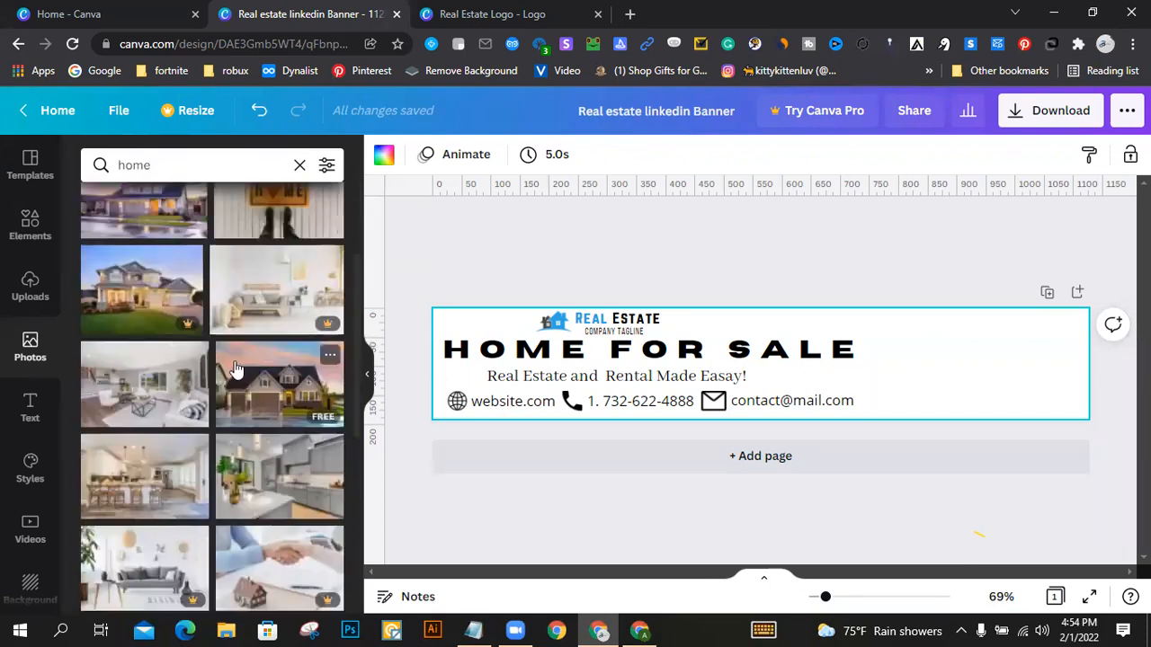
scroll(239, 375, "up", 2)
left_click(214, 358)
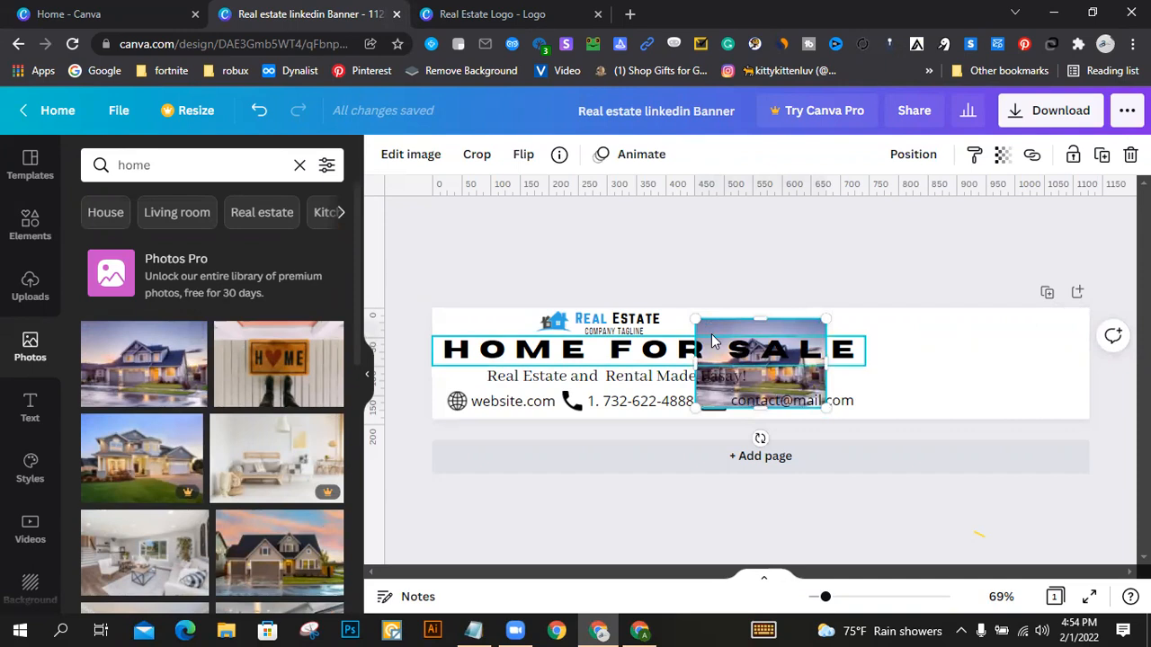
Step: Move the house photo to the blank area beside the heading and enlarge it to fill the banner's right end at full height
left_click_drag(800, 400, 960, 373)
left_click_drag(995, 398, 1090, 460)
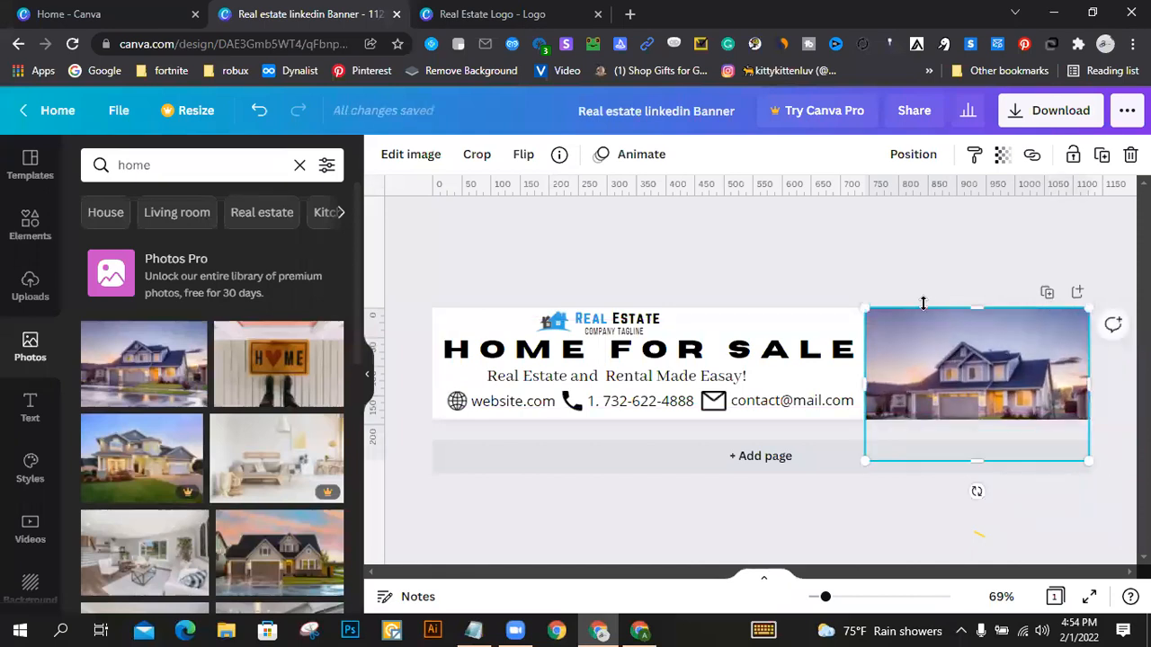
left_click(879, 262)
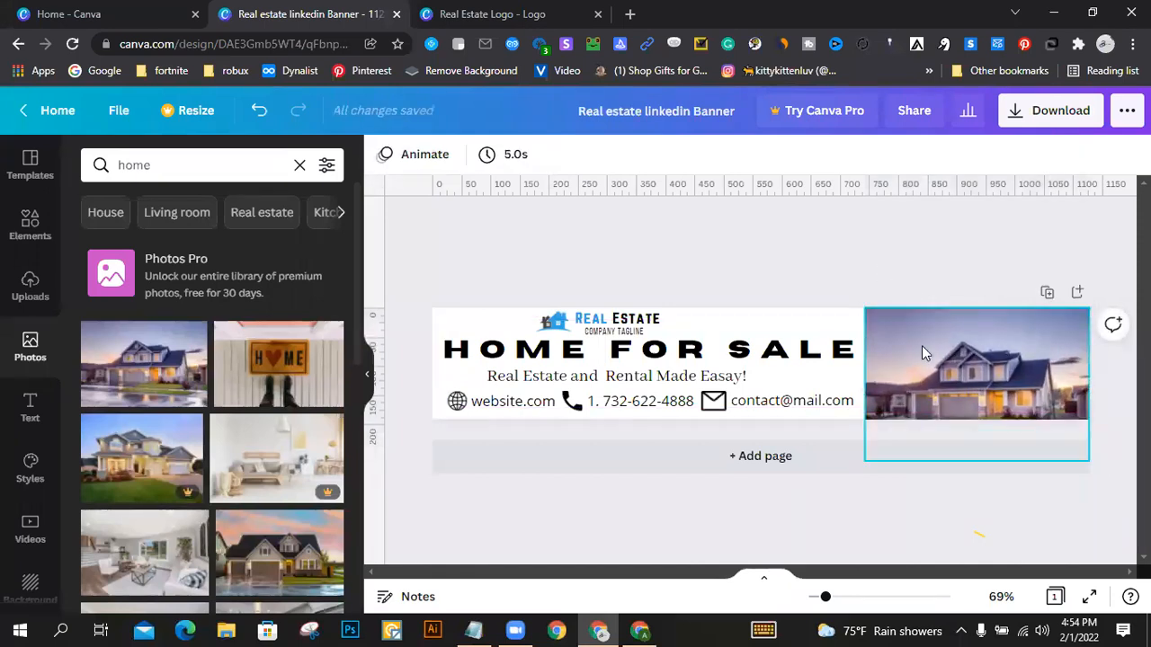
left_click(922, 349)
left_click(873, 225)
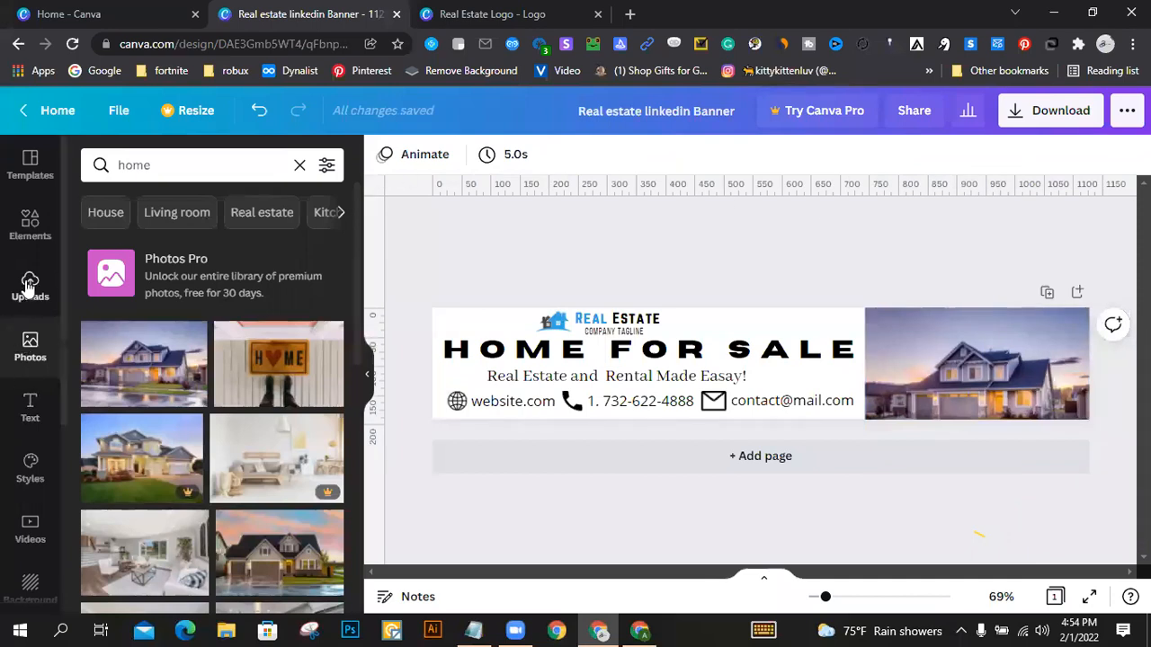
Step: Clear the "Email" search in the elements library and open the full collection of frames
left_click(29, 227)
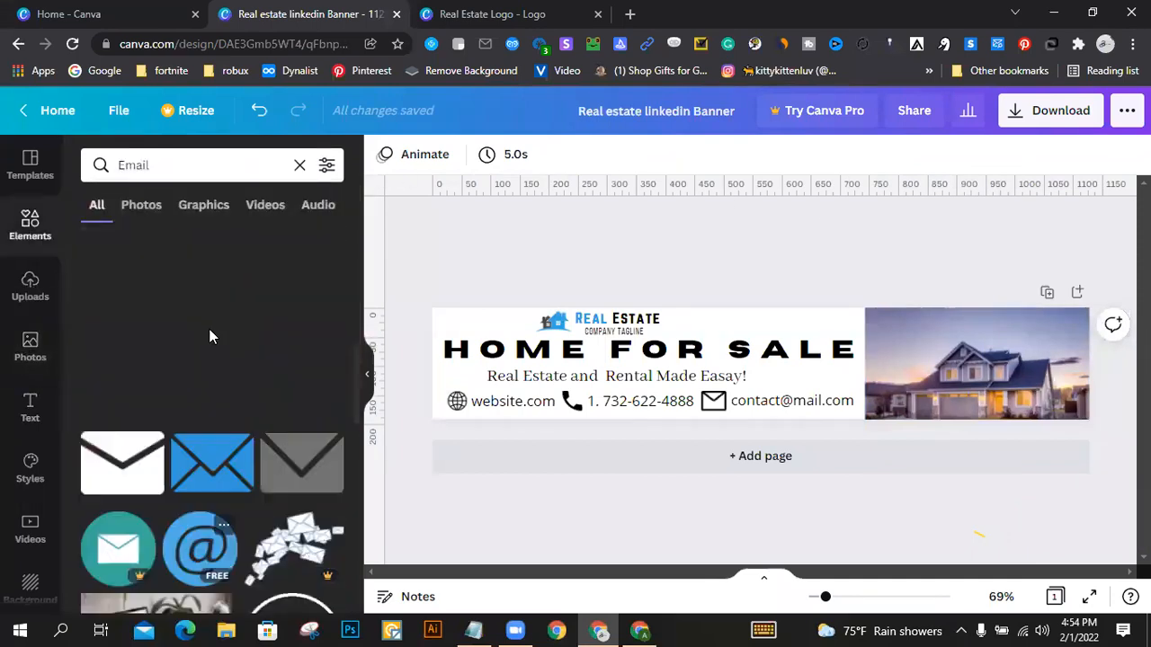
left_click(299, 165)
scroll(209, 342, "down", 1)
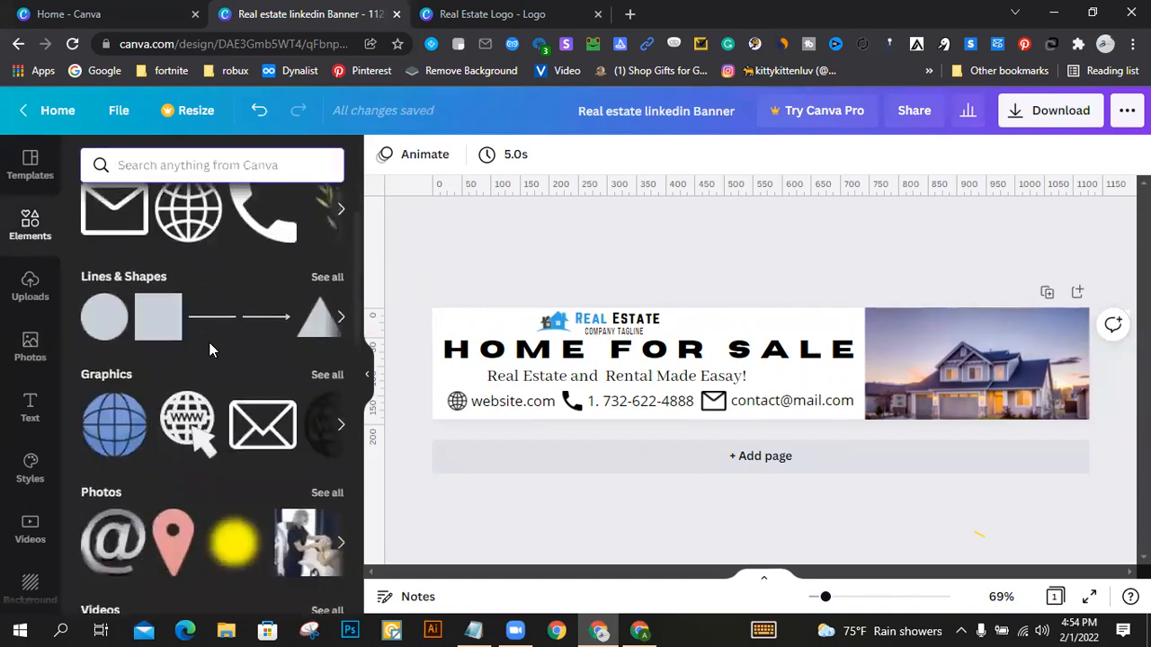
scroll(208, 341, "down", 5)
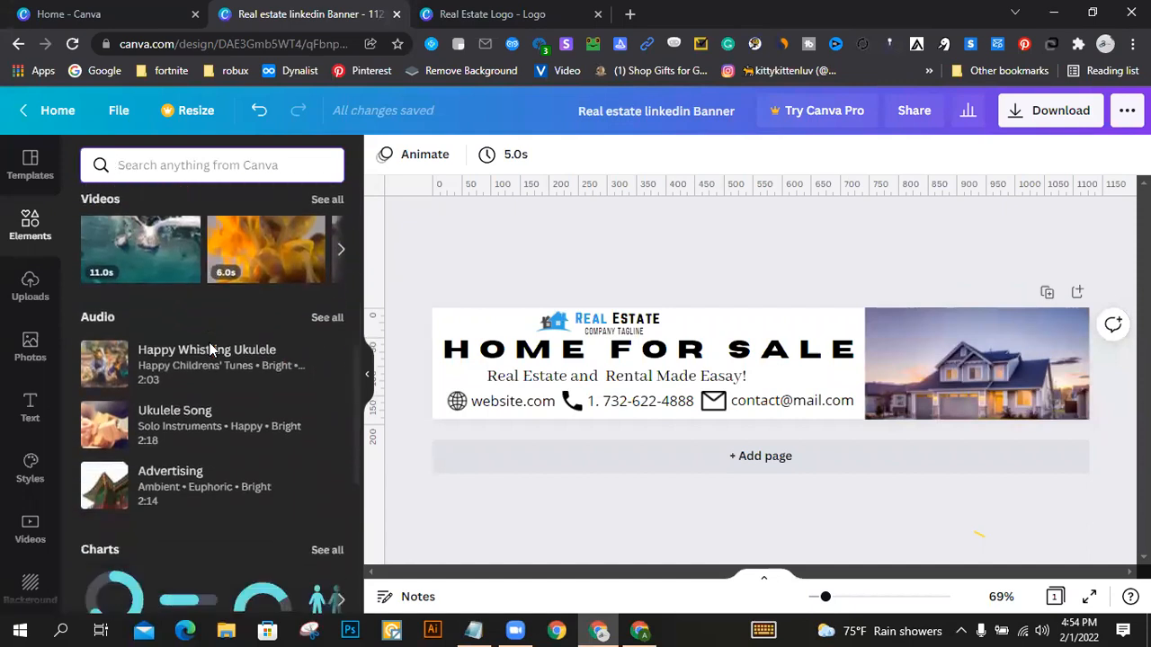
scroll(209, 351, "down", 4)
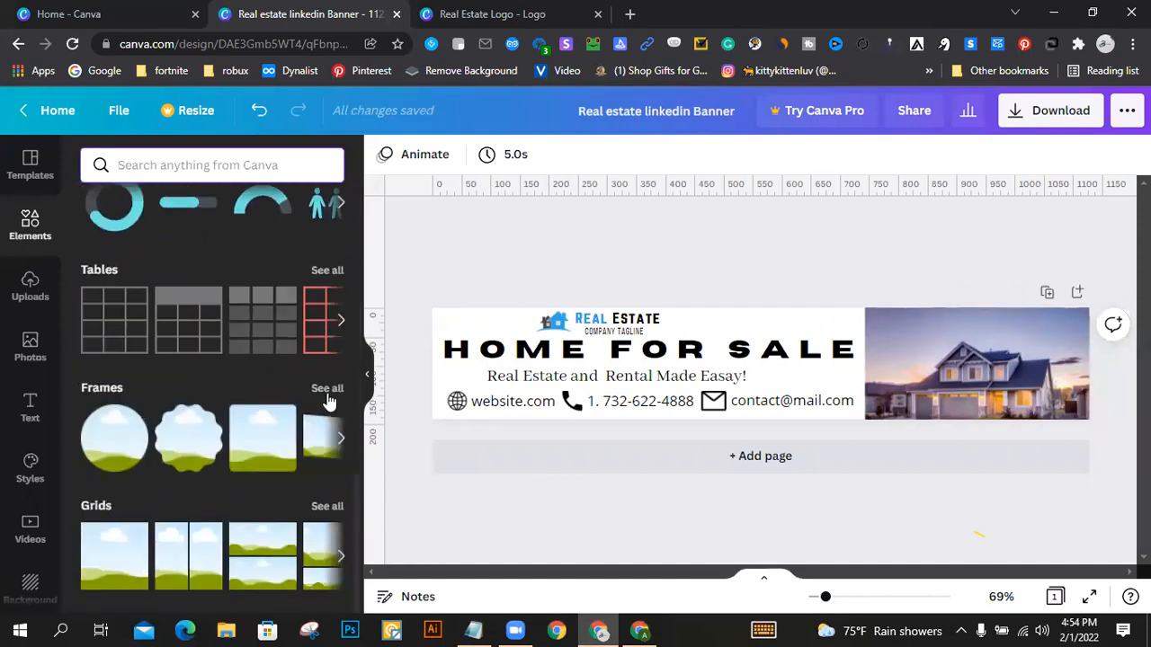
left_click(327, 389)
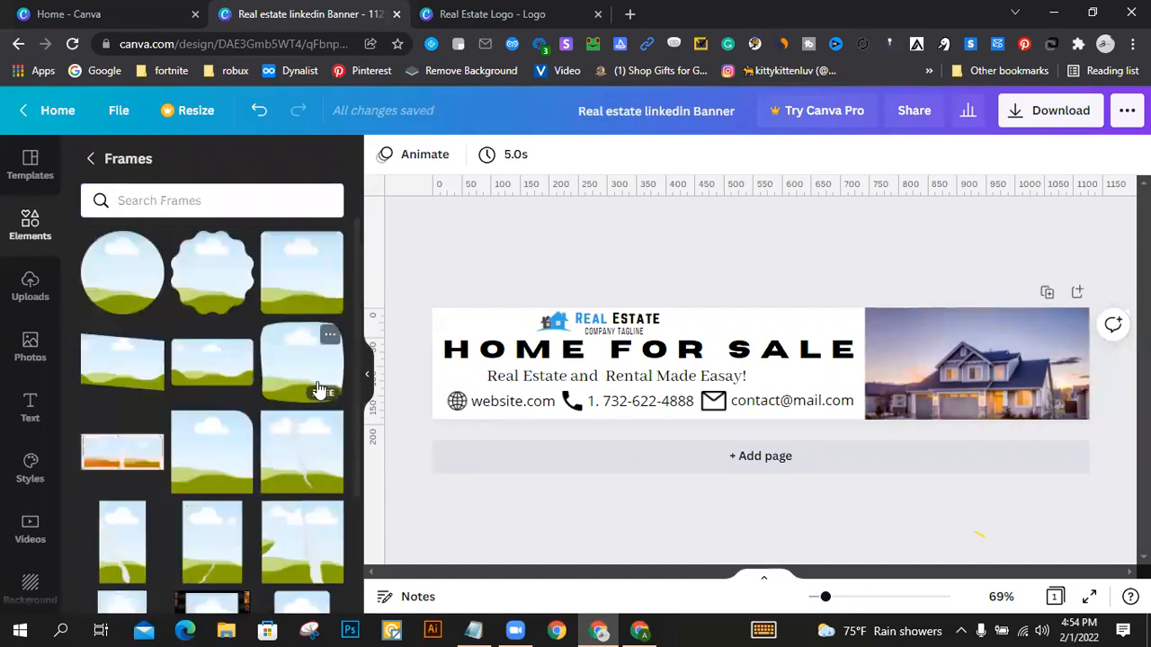
Step: Browse the frames collection and add the portrait frame with rounded corners to the banner
scroll(249, 385, "down", 10)
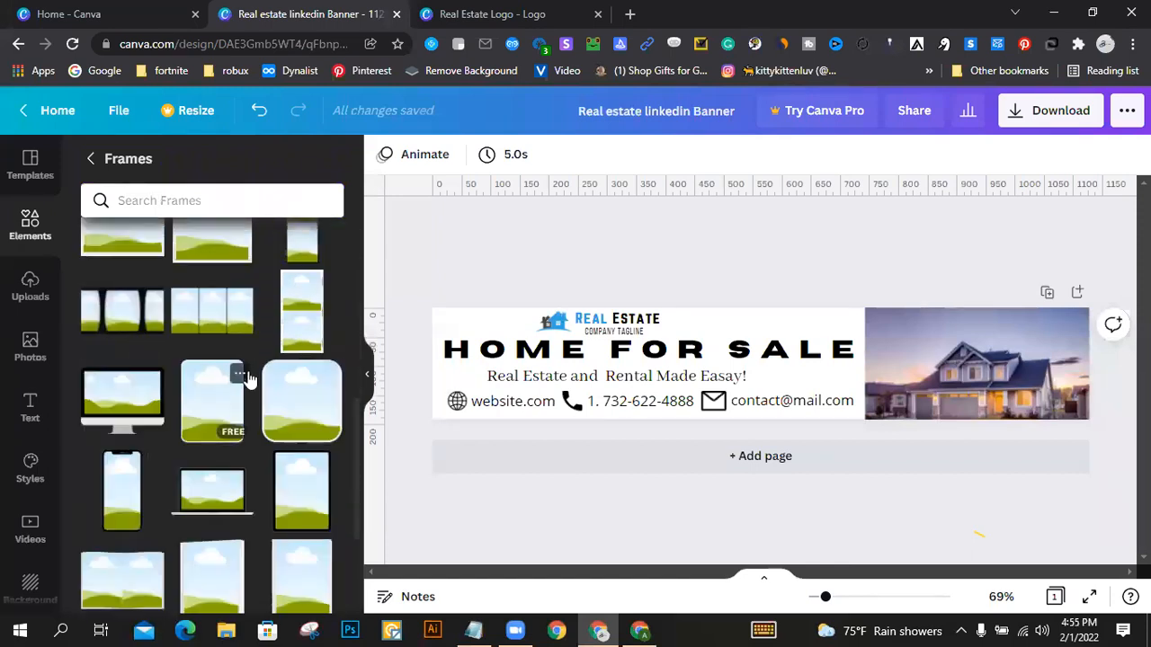
scroll(252, 371, "down", 8)
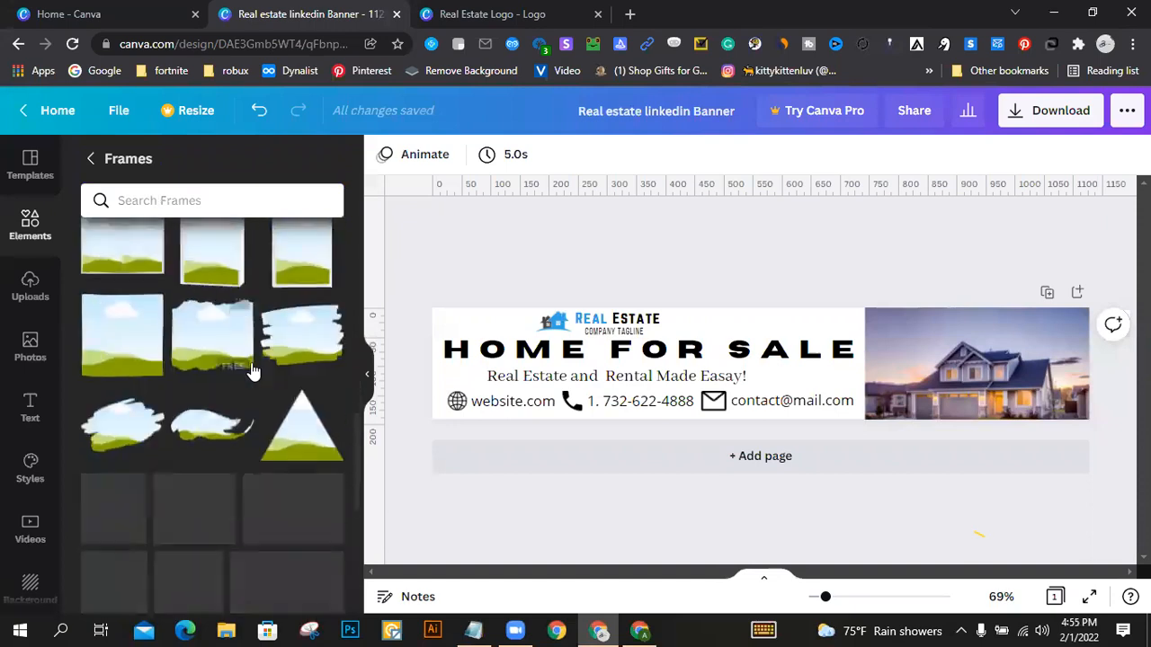
scroll(251, 362, "down", 10)
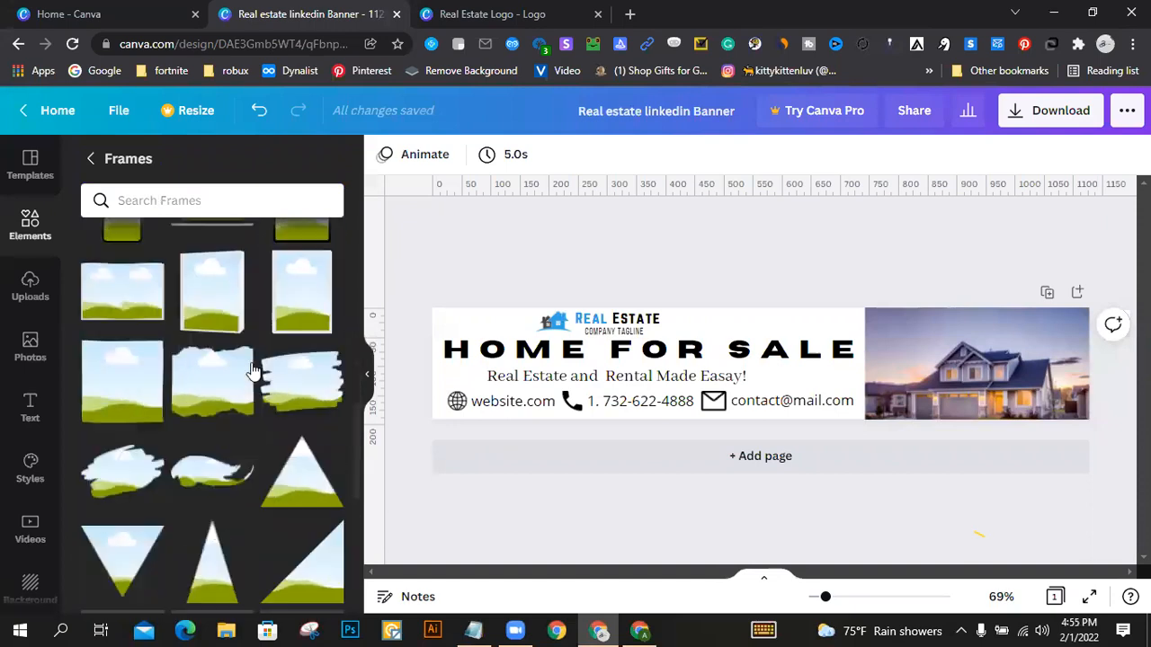
scroll(257, 364, "down", 5)
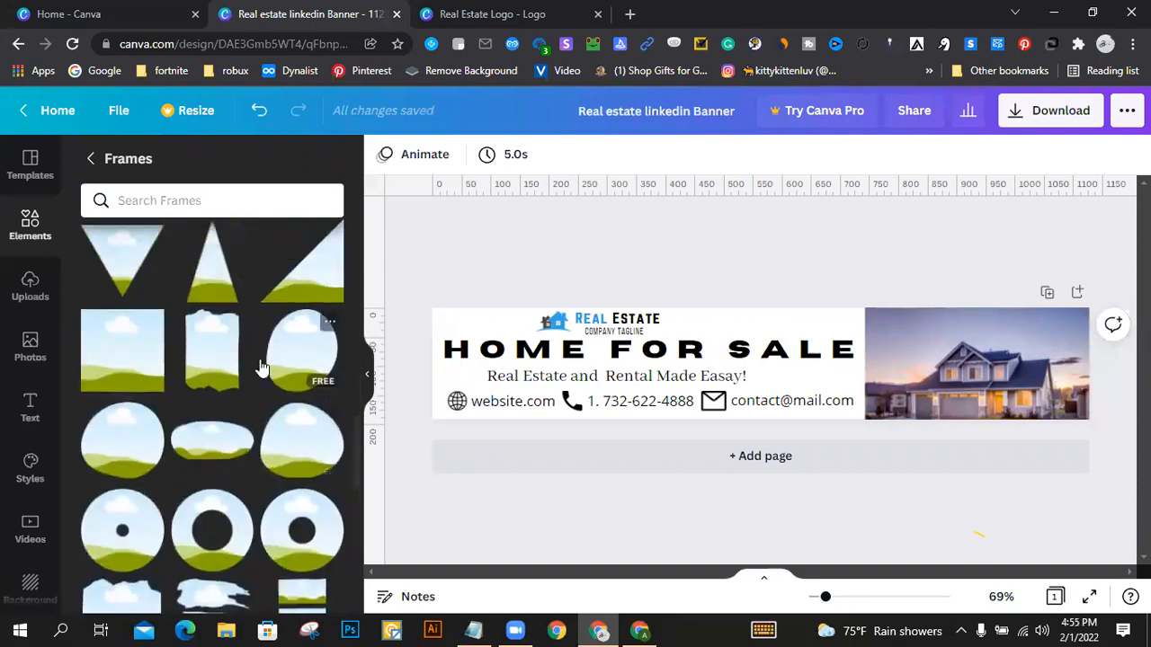
scroll(260, 364, "down", 6)
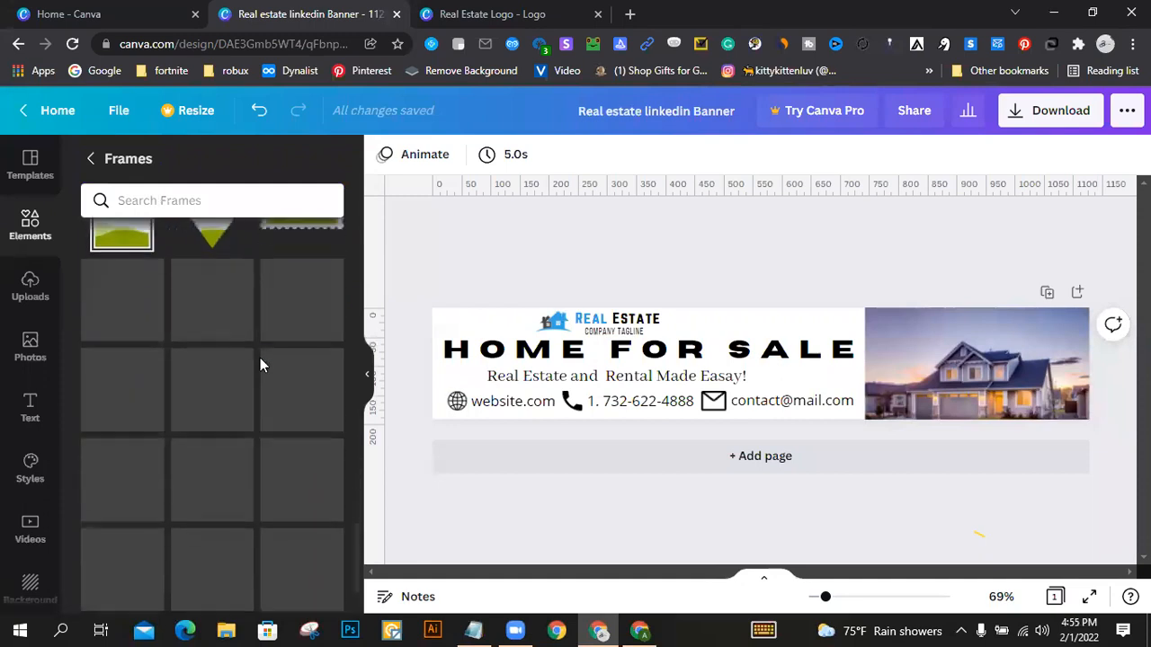
scroll(264, 363, "down", 4)
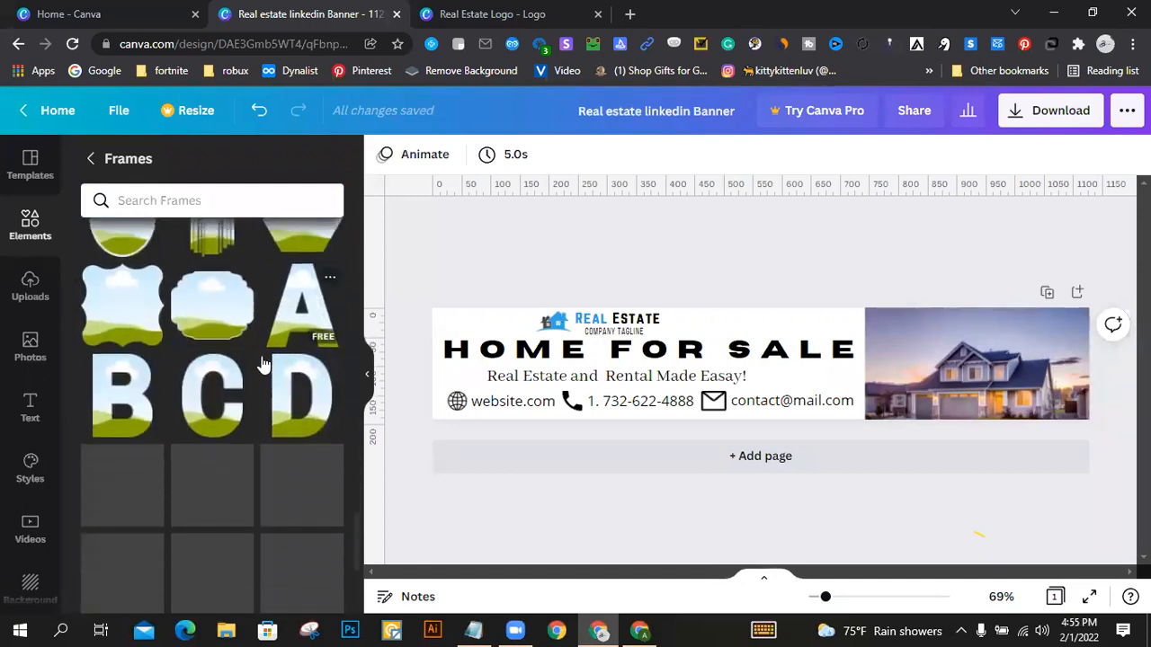
scroll(263, 362, "up", 5)
scroll(263, 363, "down", 5)
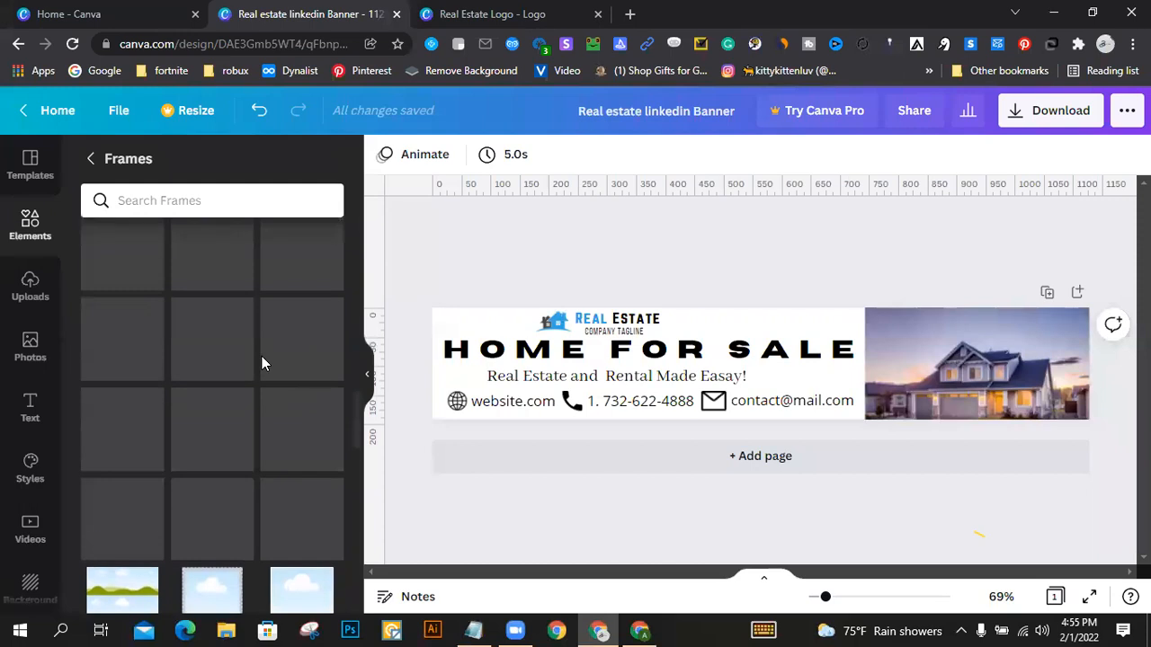
scroll(263, 363, "up", 3)
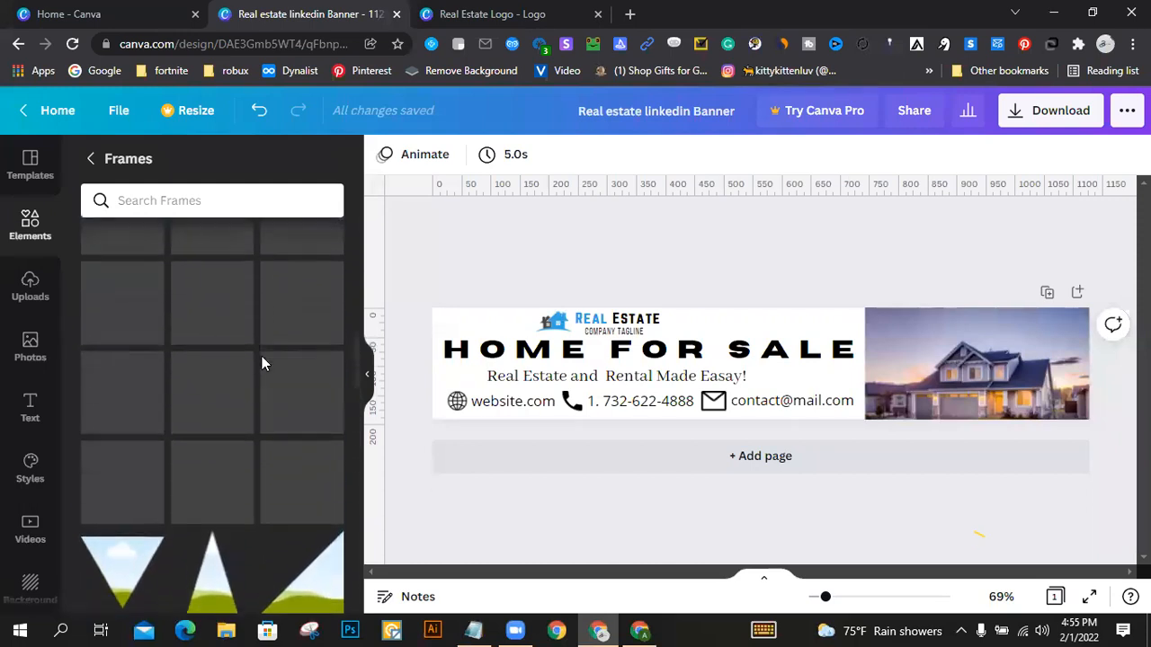
scroll(262, 363, "up", 5)
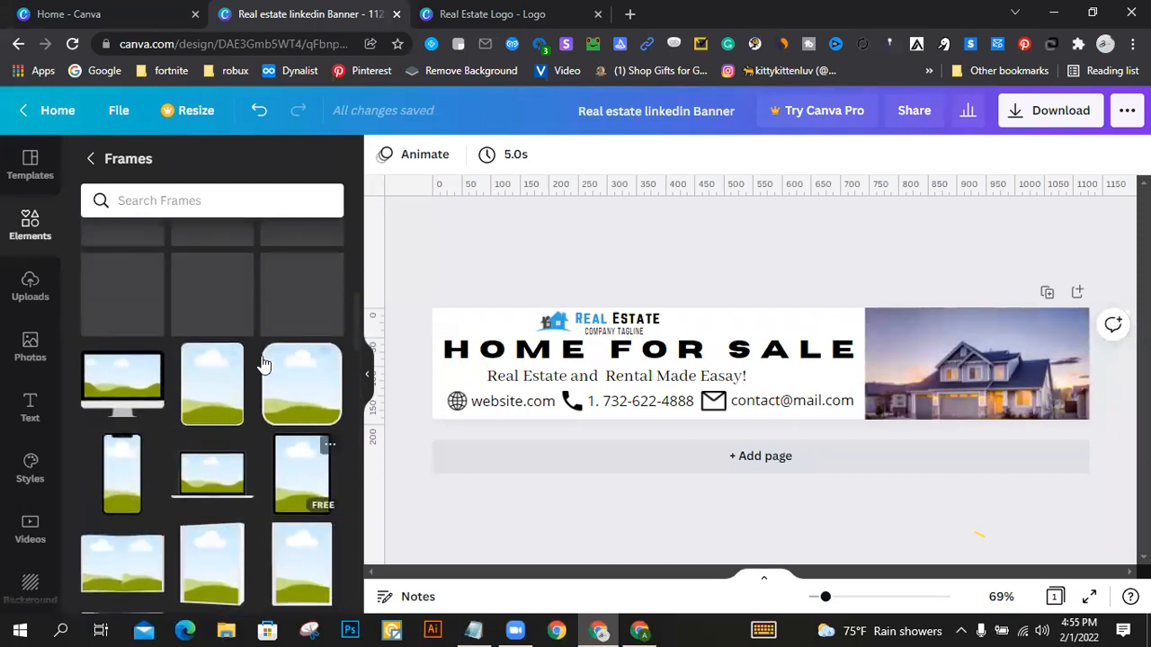
scroll(262, 365, "down", 1)
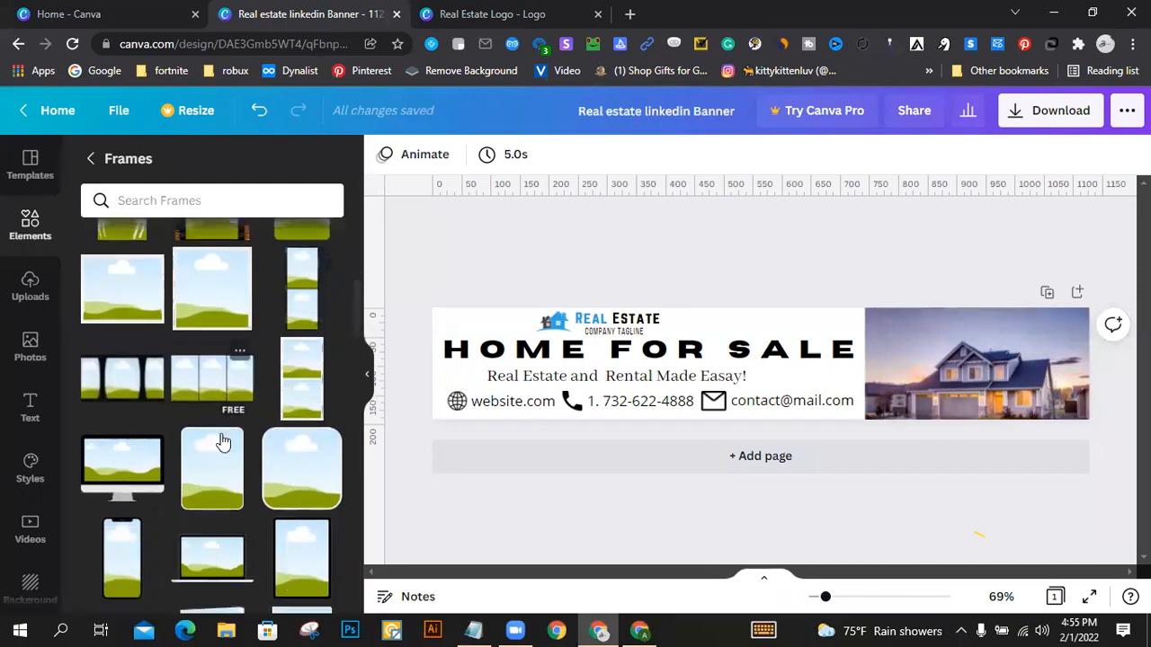
left_click(1022, 340)
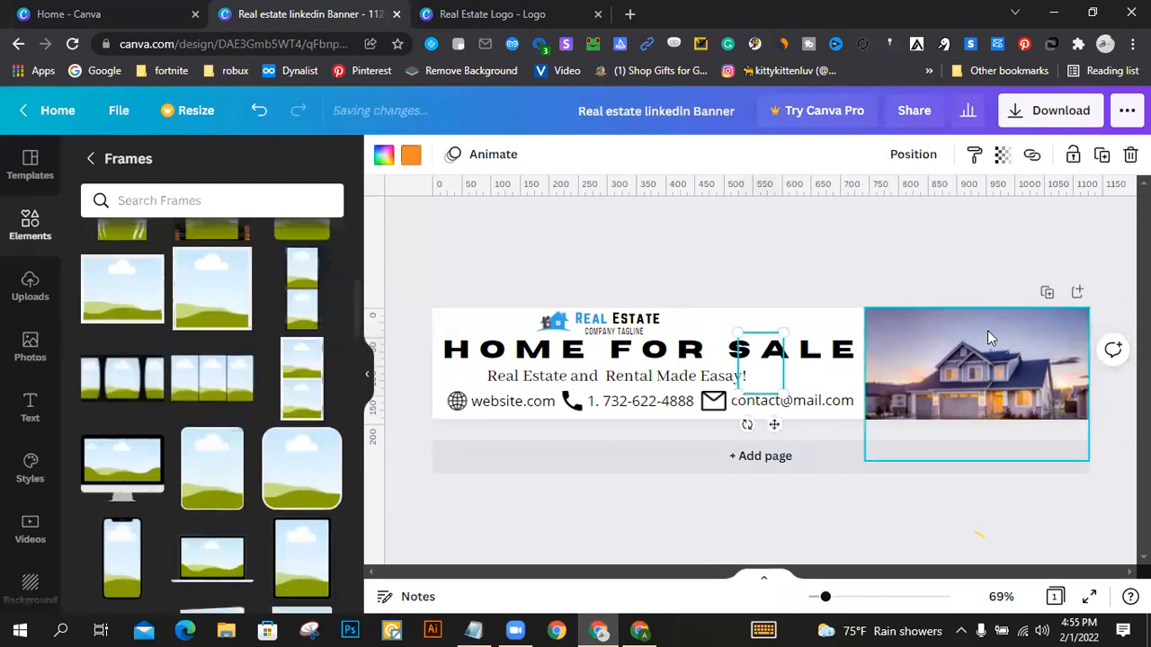
Step: Place the frame over the house photo's upper left corner, tilted on its side, checking the reference banner in the other browser window
left_click_drag(790, 362, 921, 379)
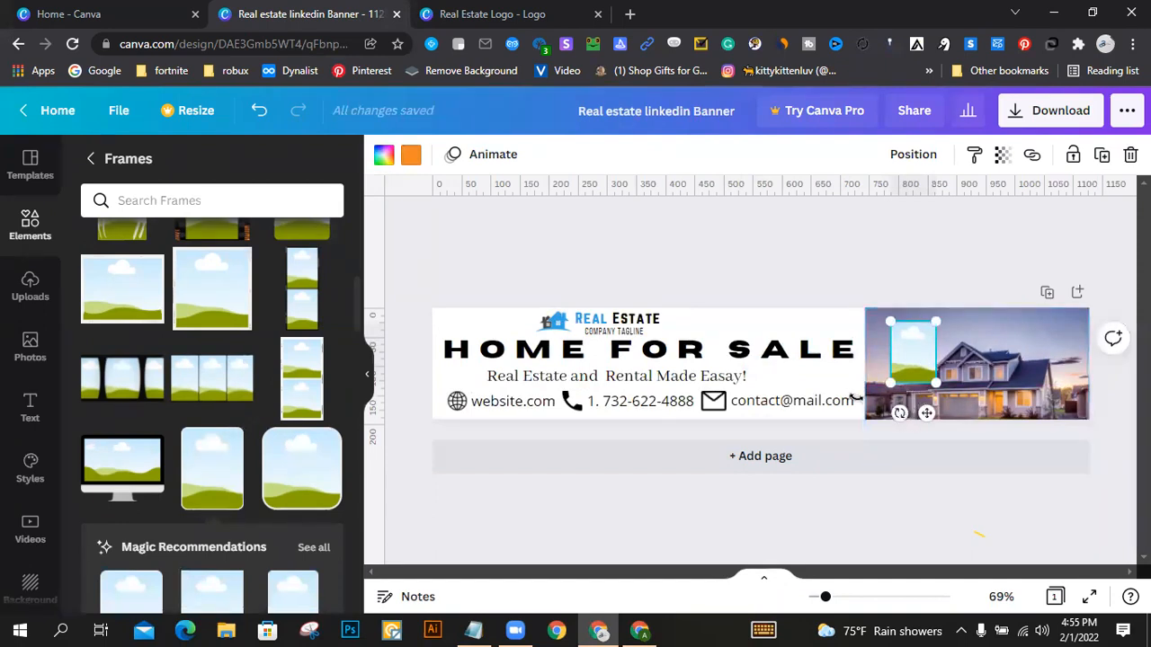
left_click_drag(844, 387, 842, 385)
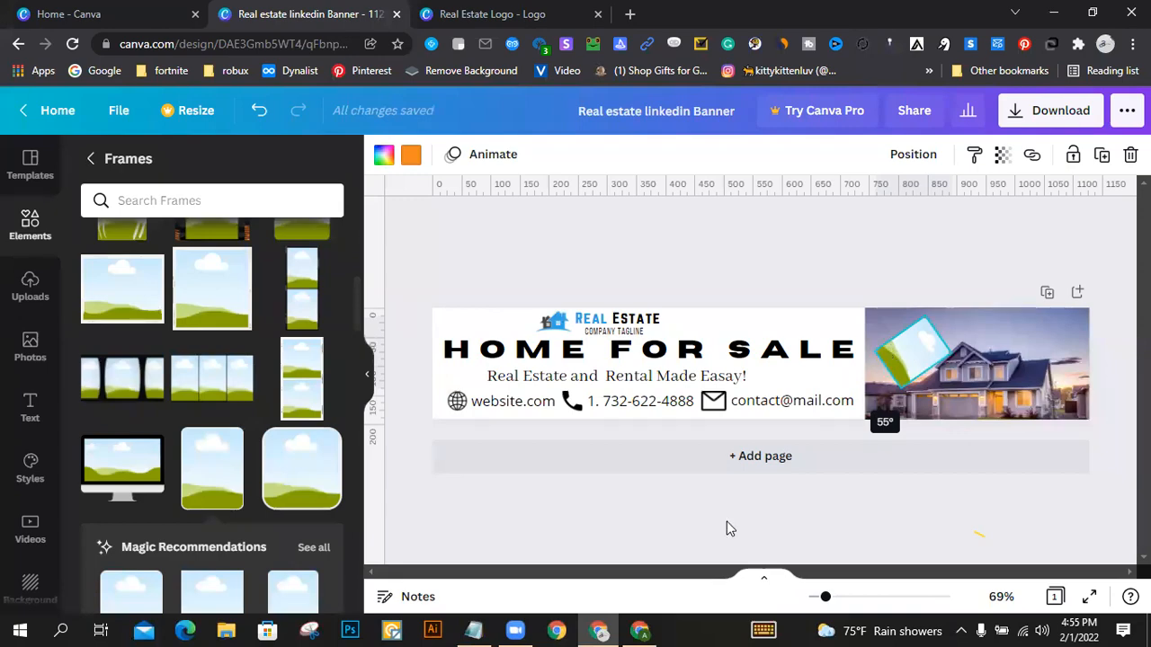
left_click(640, 630)
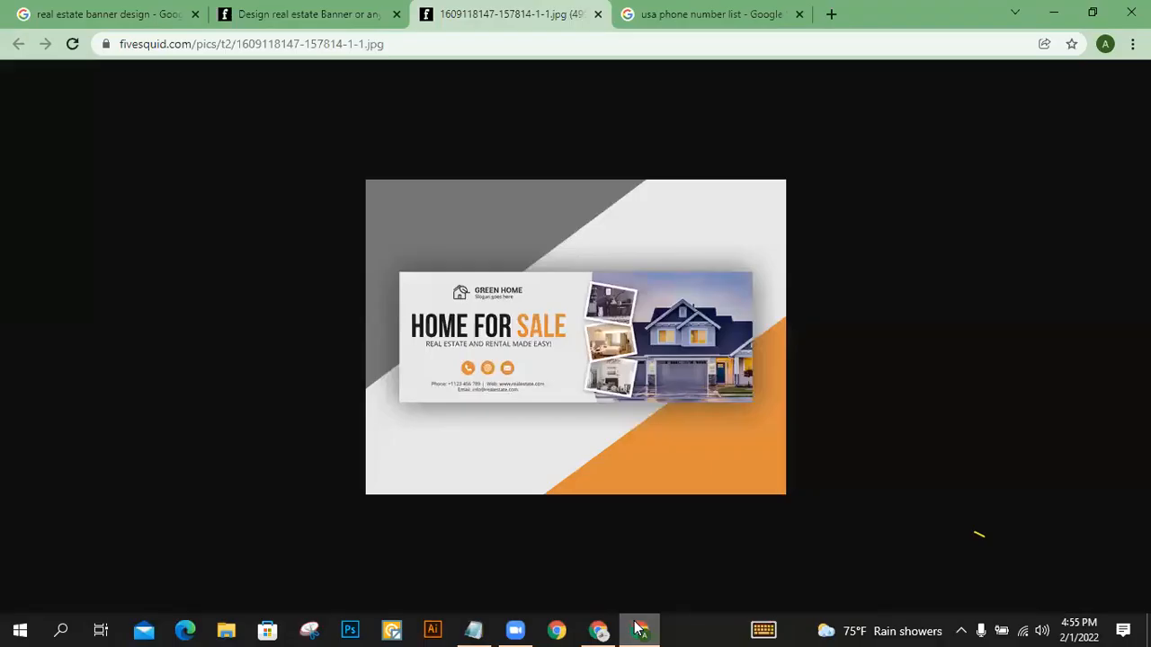
left_click(639, 629)
left_click_drag(835, 364, 916, 332)
Step: Duplicate the tilted frame and place the copy directly below it along the house photo's left edge
left_click(925, 258)
left_click(907, 344)
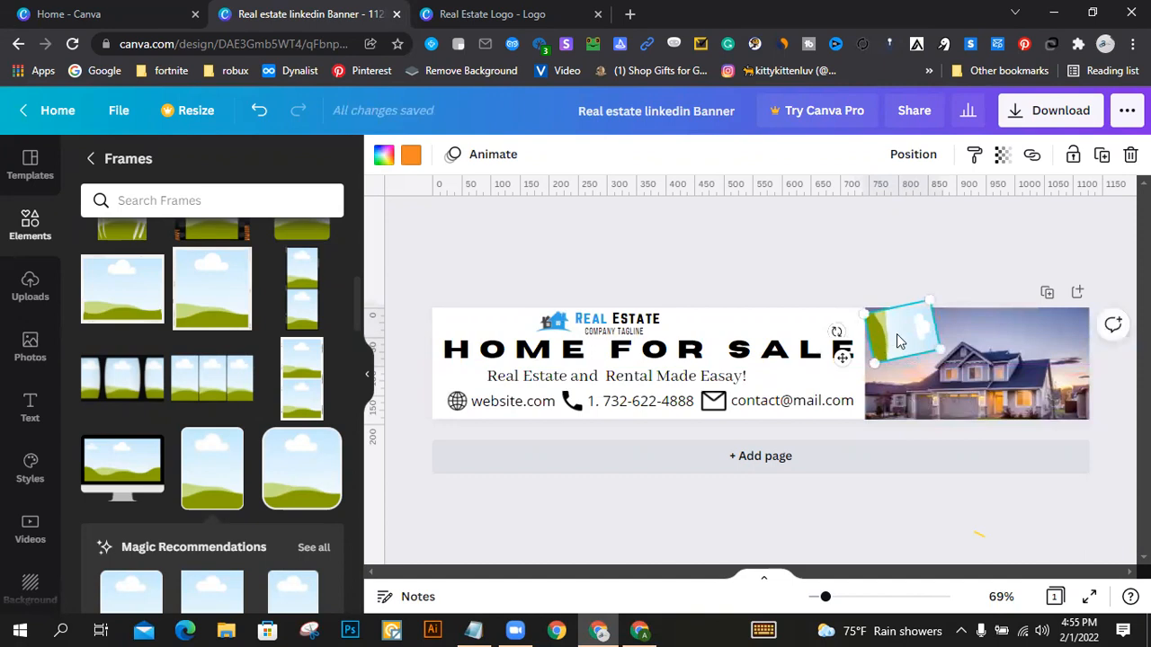
left_click_drag(895, 341, 895, 393)
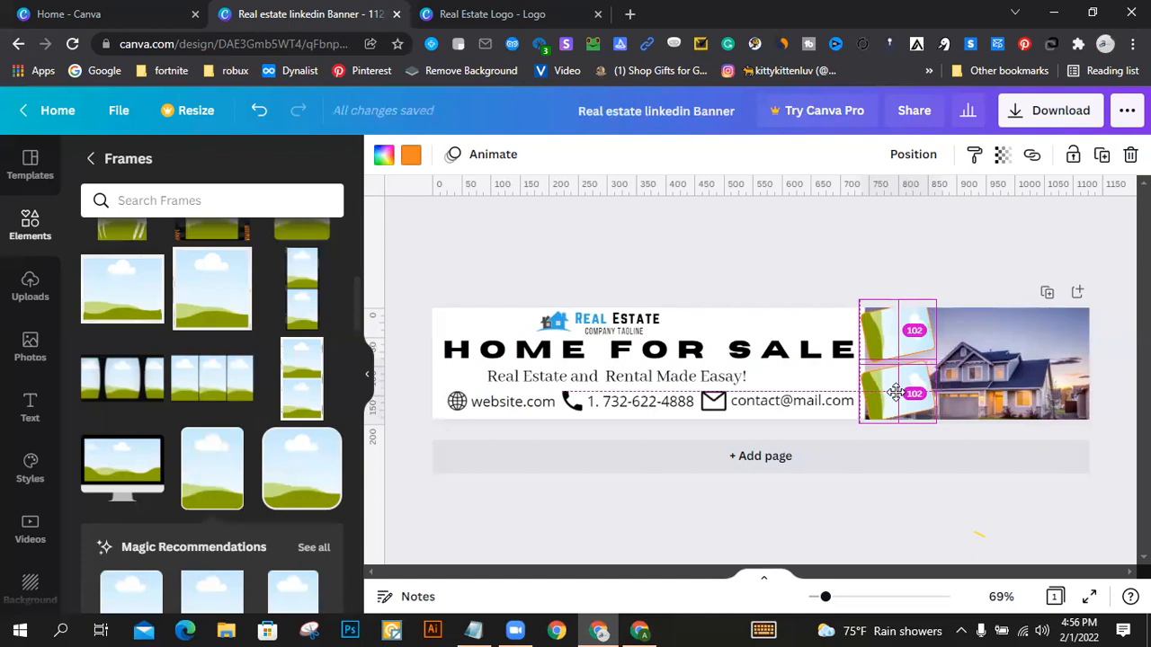
left_click(930, 267)
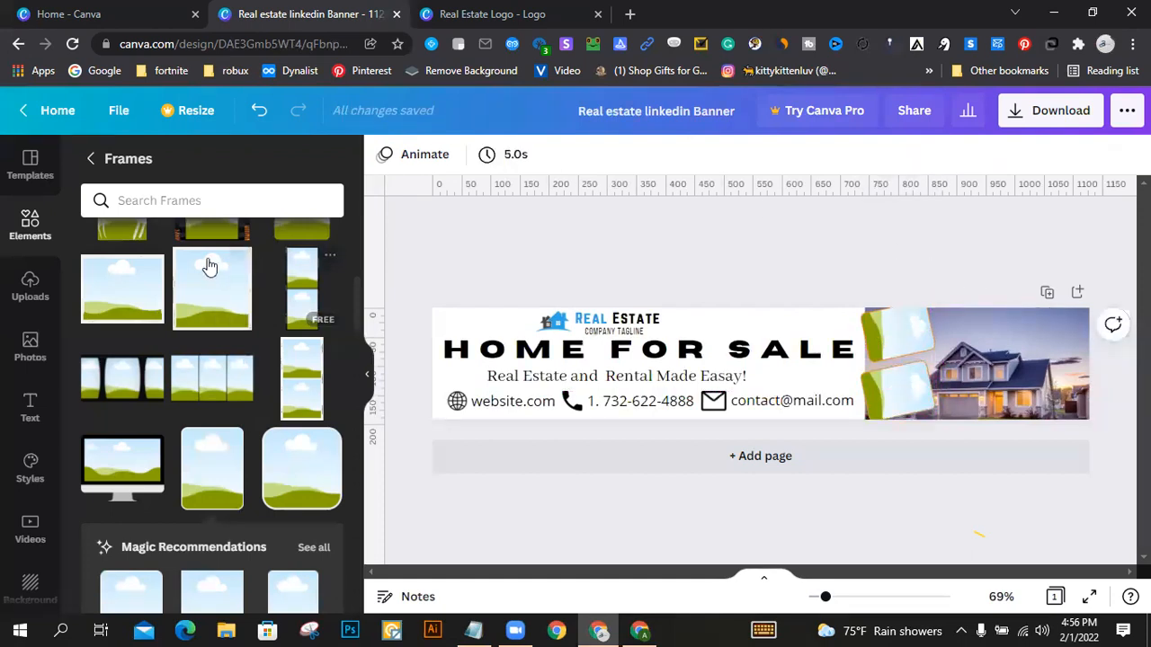
Step: Open the Pexels photo library and search it for "home"
left_click(31, 269)
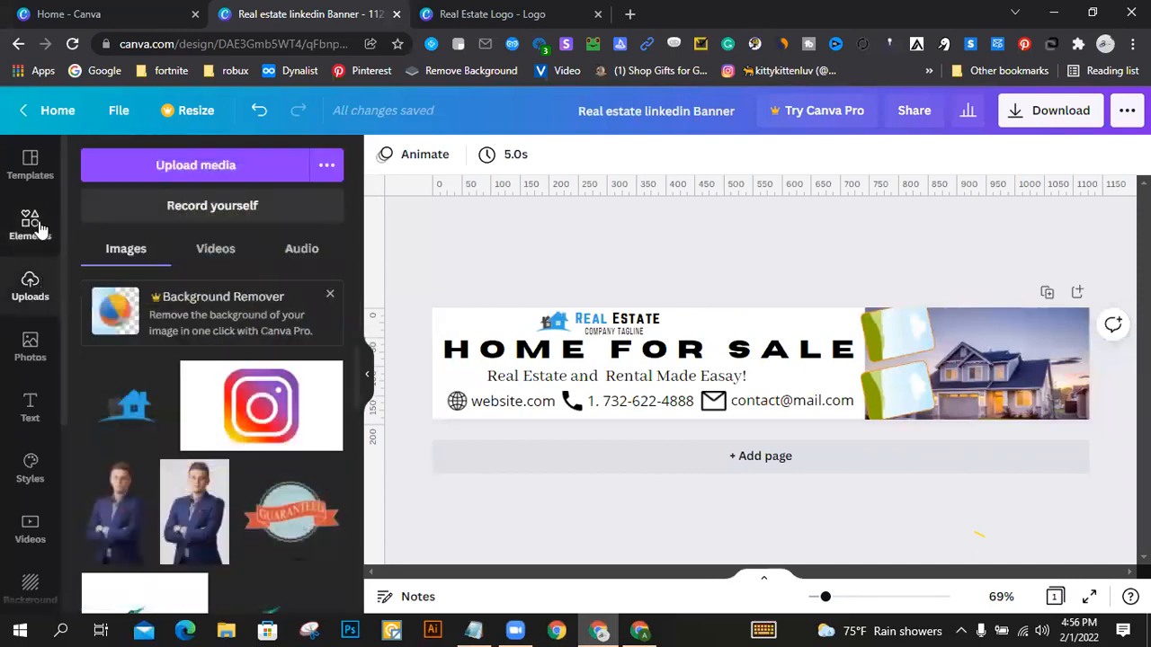
scroll(29, 360, "down", 3)
scroll(36, 342, "up", 4)
scroll(45, 315, "down", 2)
scroll(52, 305, "up", 2)
scroll(30, 350, "down", 3)
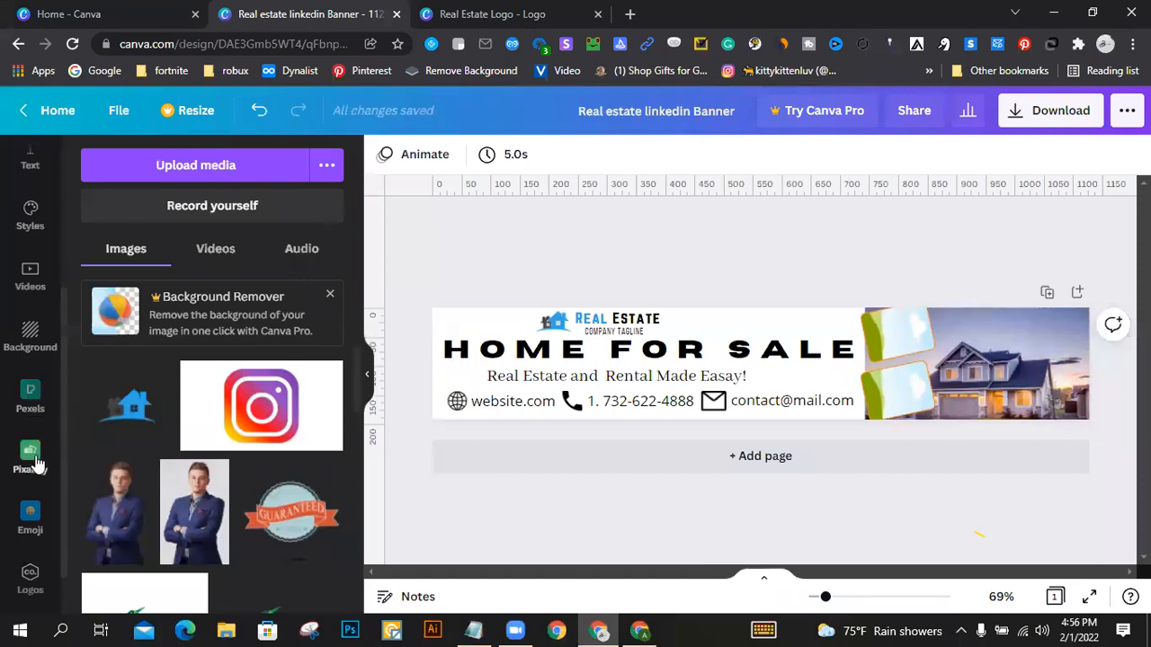
left_click(32, 403)
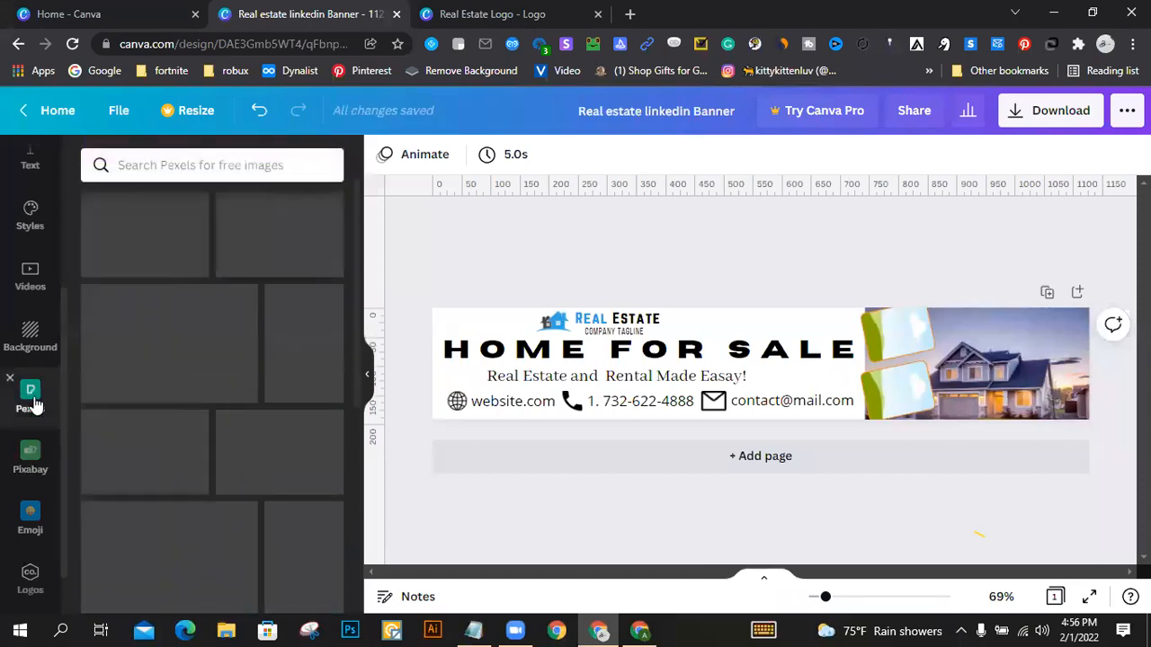
left_click(189, 159)
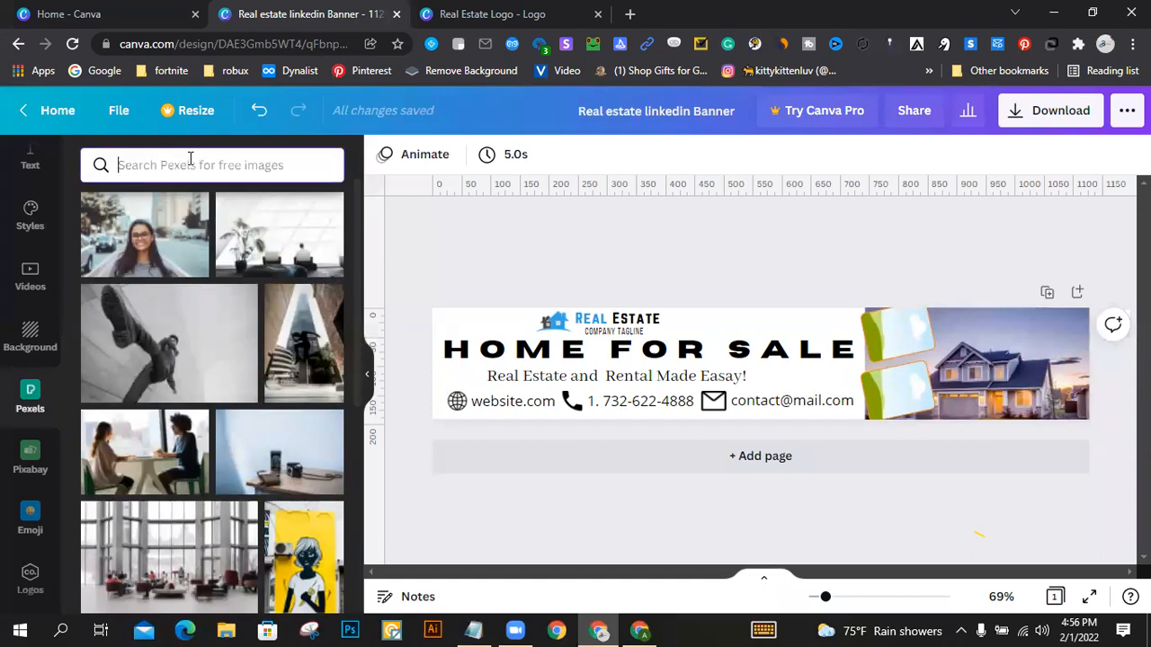
type("hom")
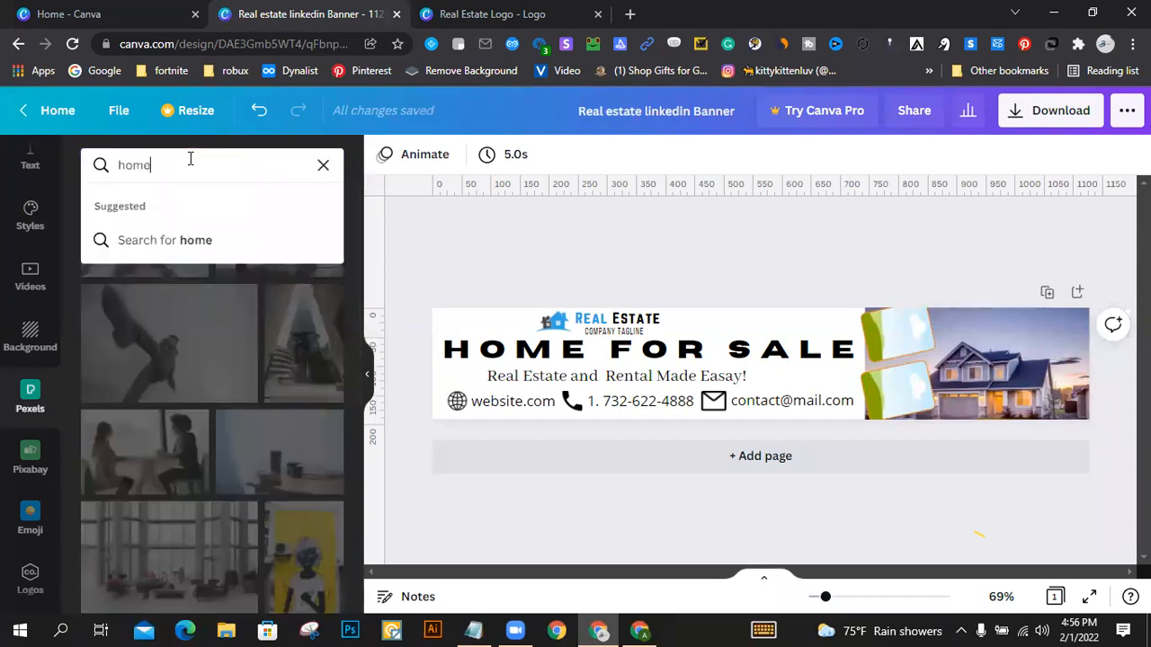
type("e")
key("Return")
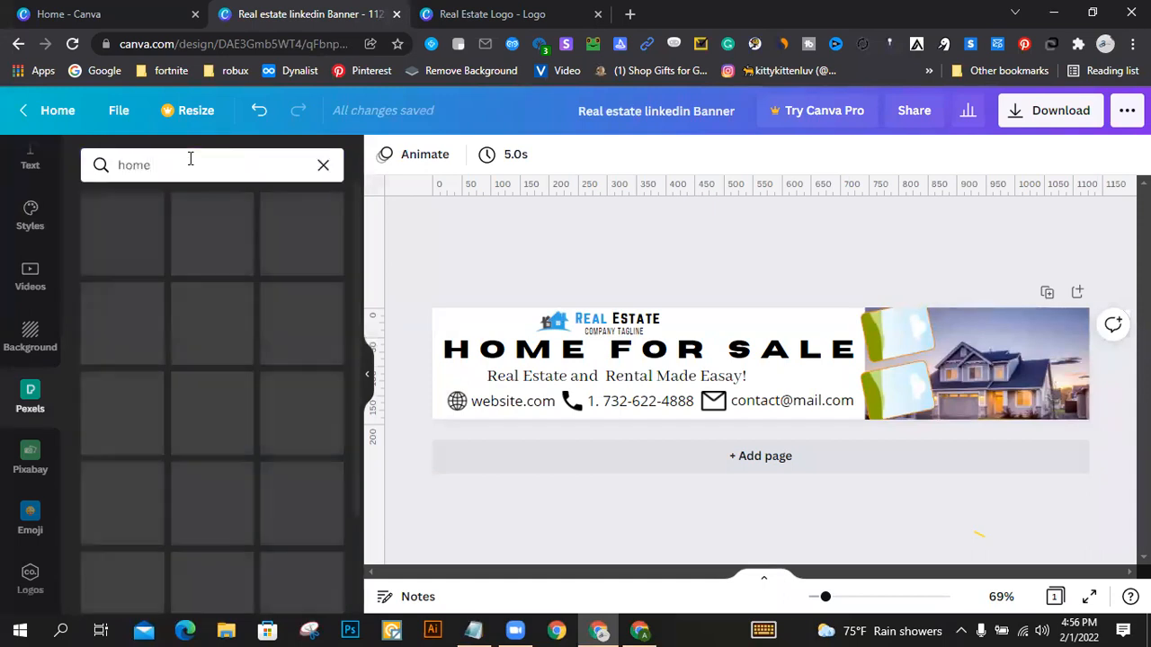
Step: Add the photo of the modern white and dark house from the results and place it inside the upper tilted frame
scroll(189, 274, "down", 2)
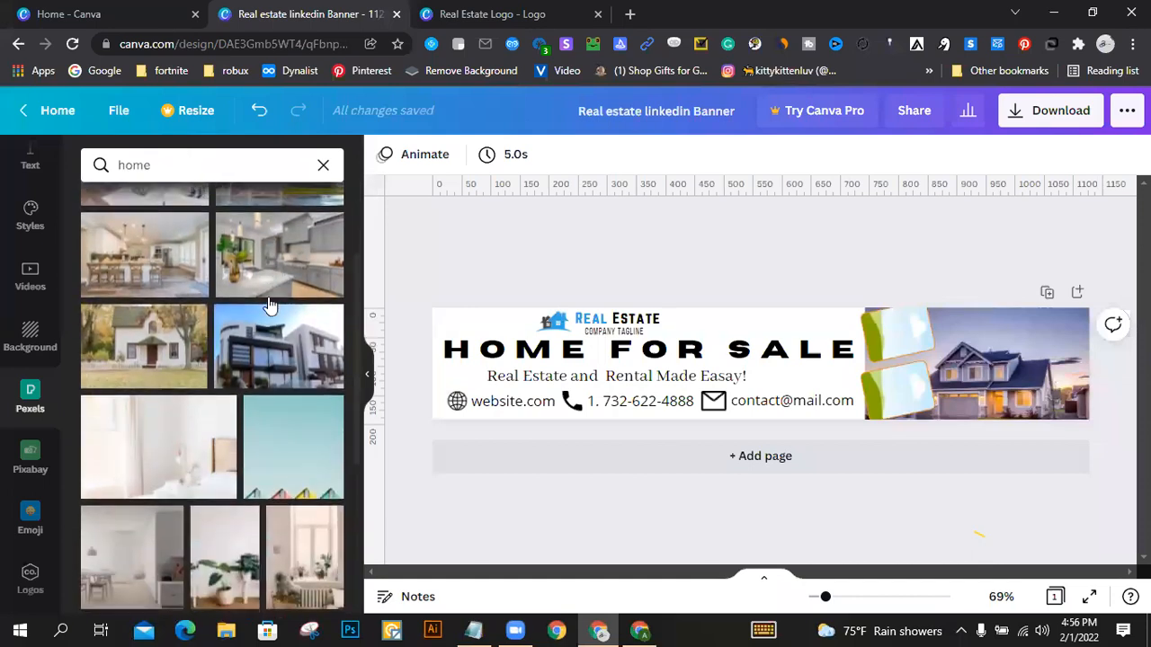
scroll(289, 295, "down", 2)
scroll(290, 292, "up", 2)
left_click(284, 337)
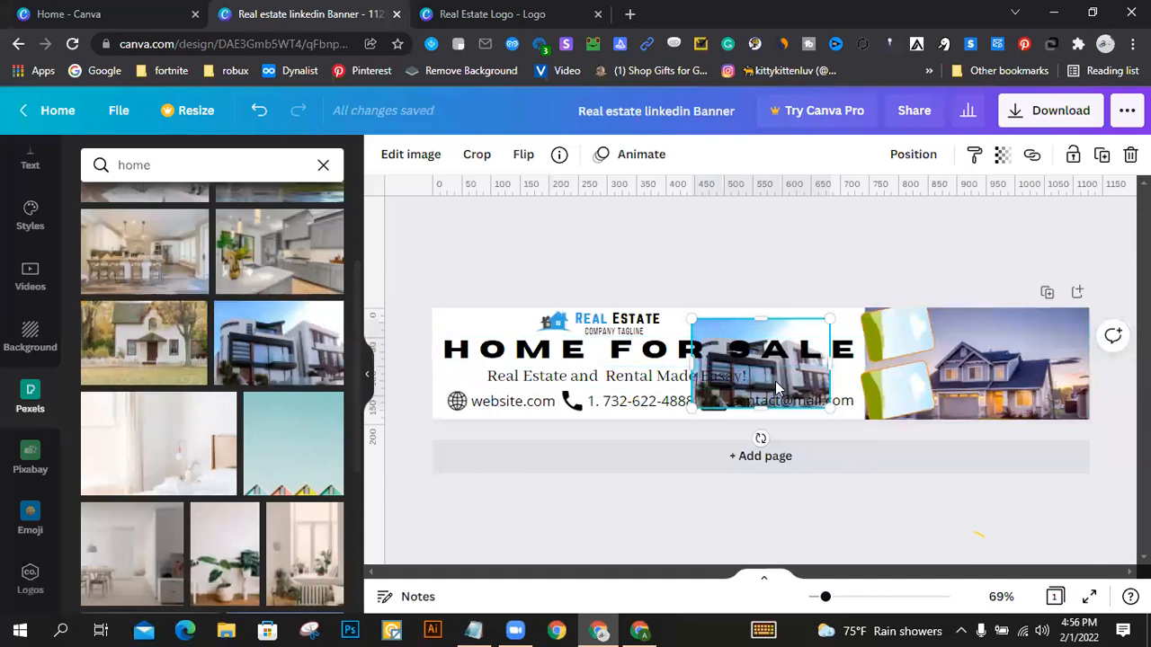
left_click_drag(779, 388, 900, 267)
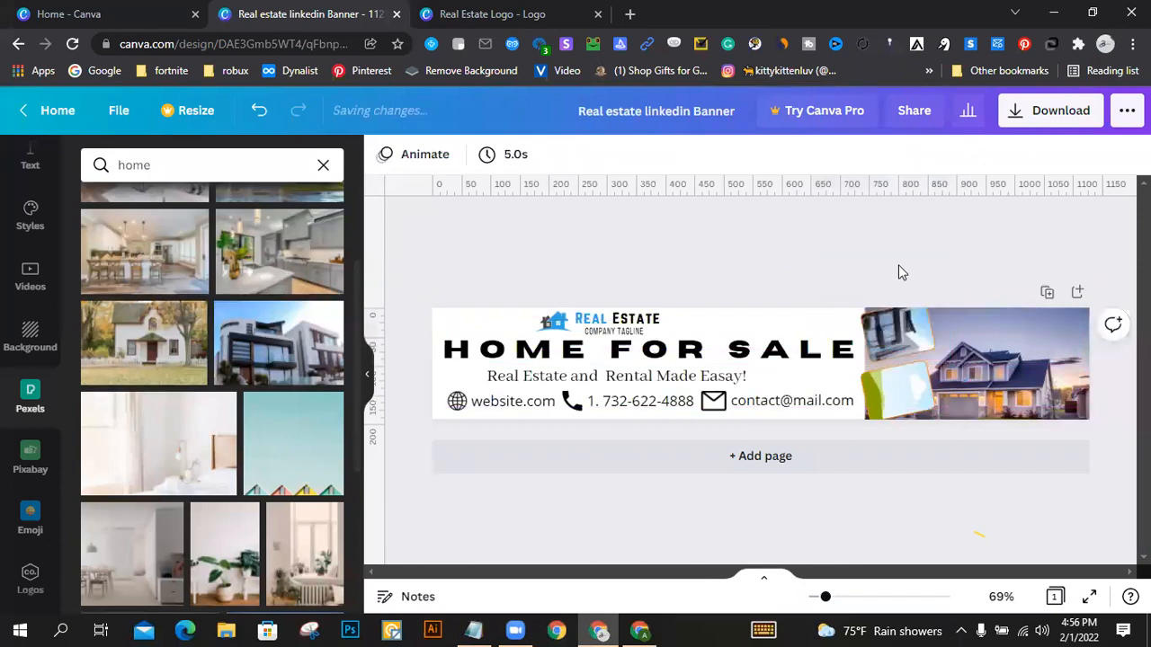
Step: Add the photo of the living room with the grey sofa from the Pexels results and place it inside the lower tilted frame
scroll(202, 402, "down", 5)
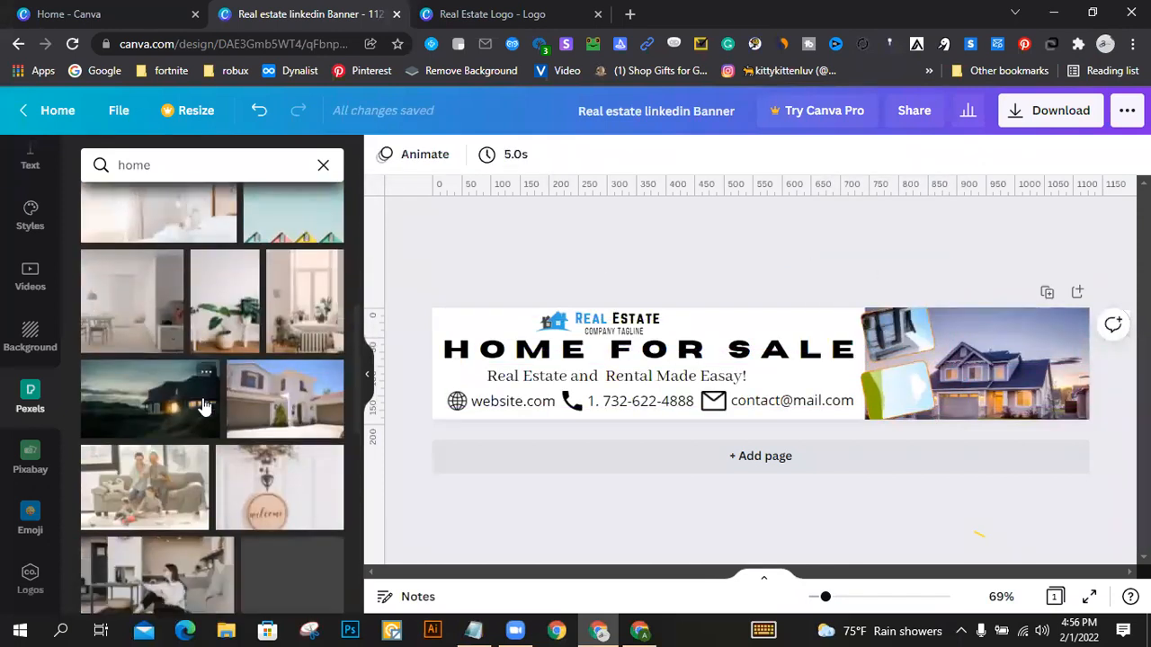
scroll(204, 400, "down", 8)
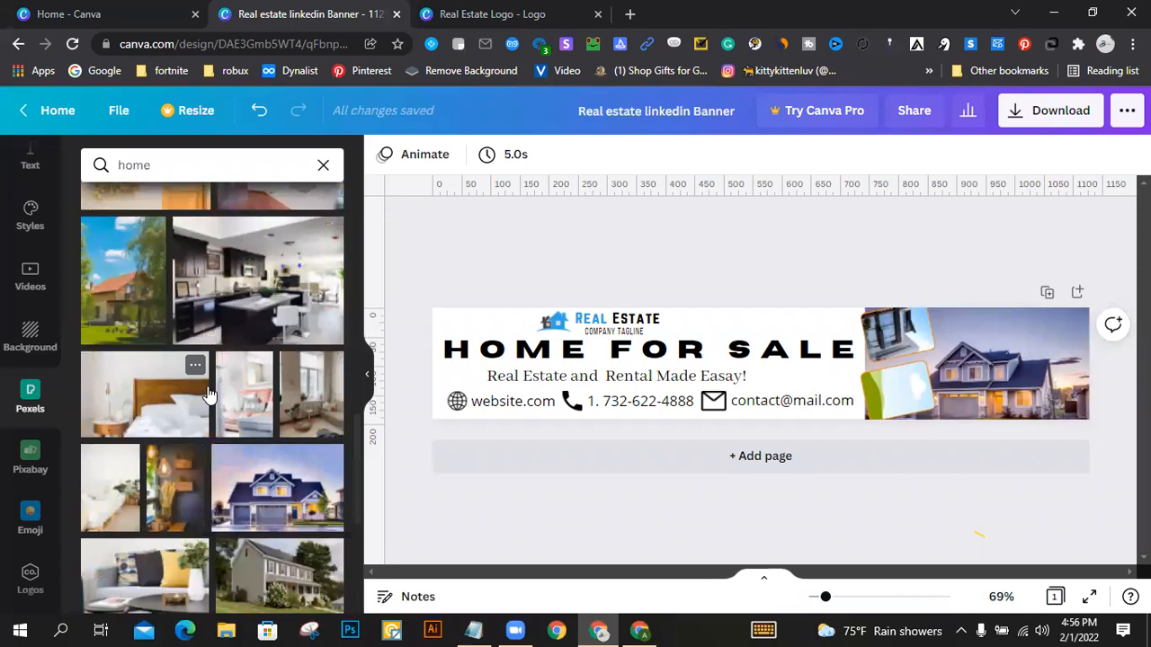
scroll(209, 396, "down", 5)
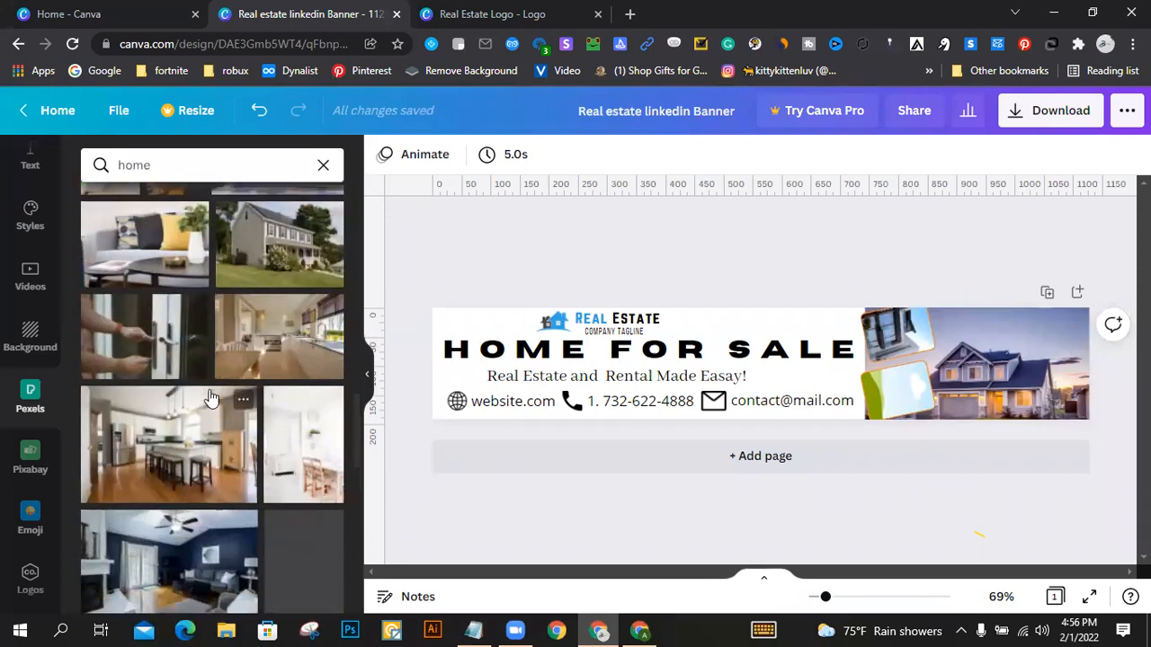
scroll(211, 402, "down", 8)
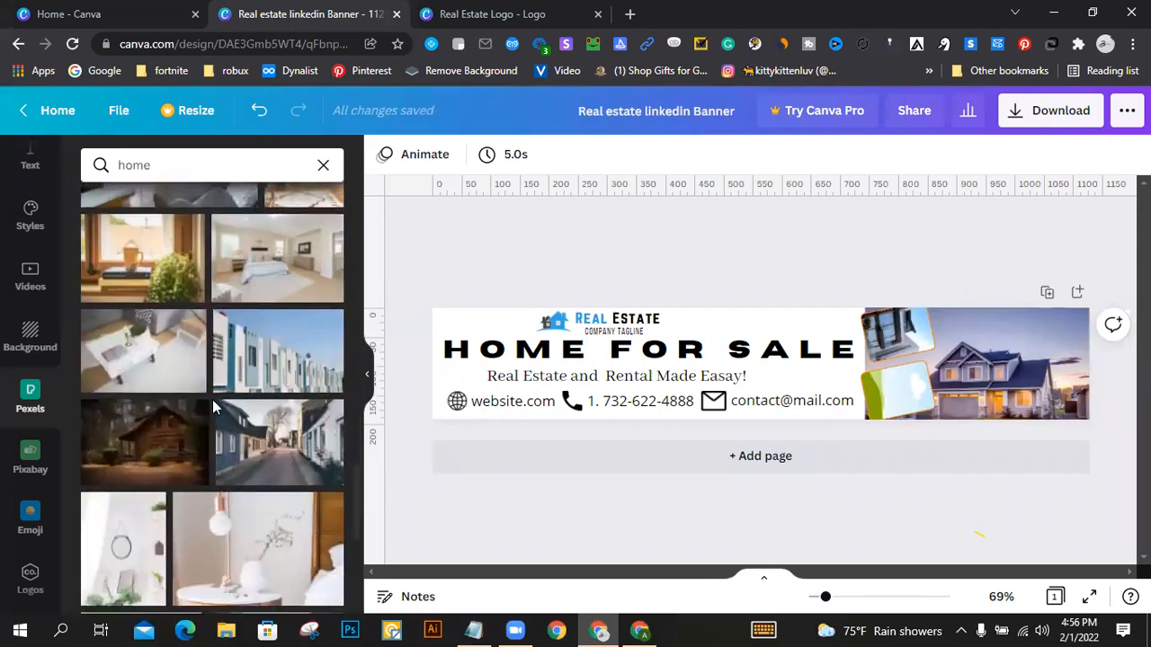
scroll(214, 406, "down", 5)
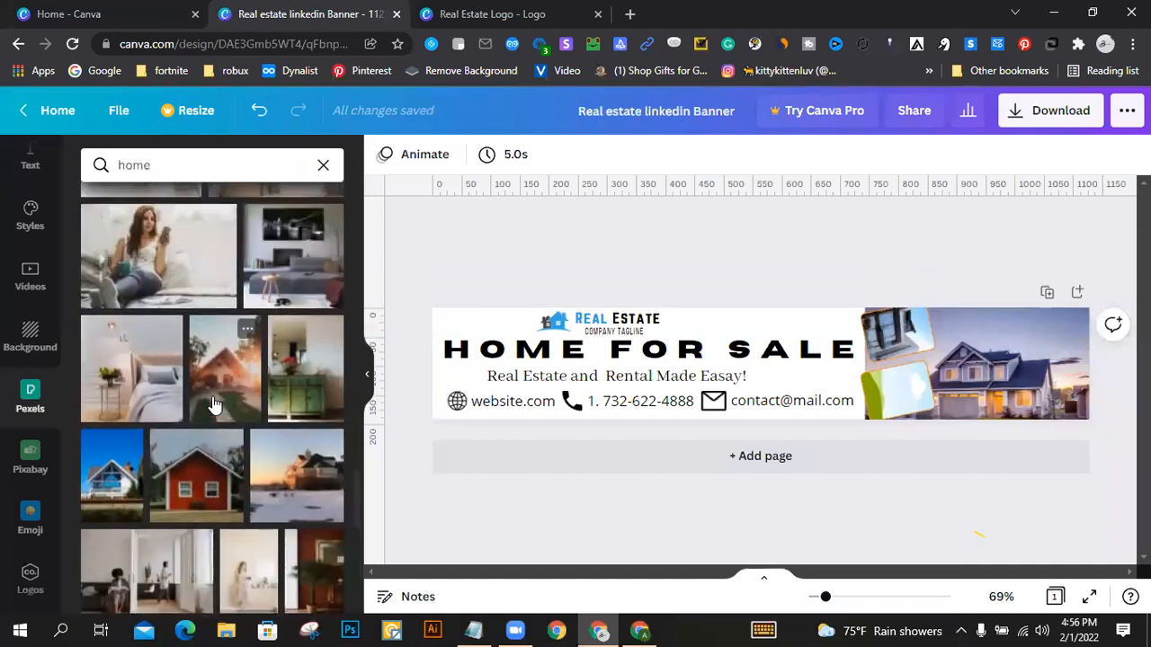
scroll(214, 406, "up", 2)
left_click(284, 353)
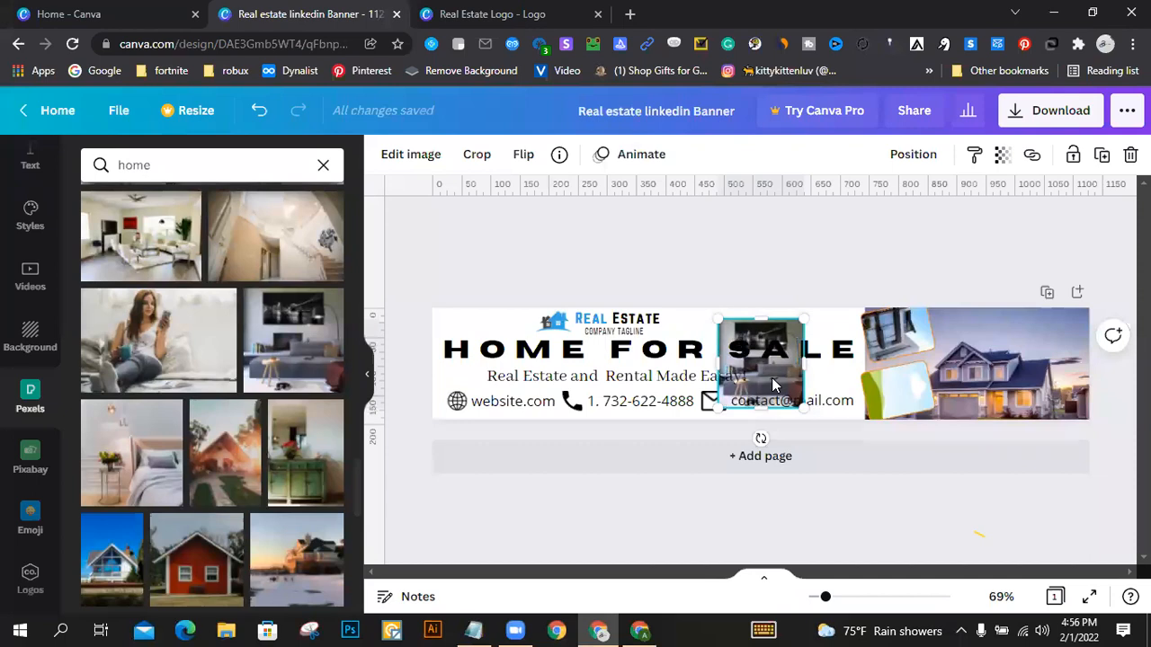
left_click_drag(778, 384, 920, 394)
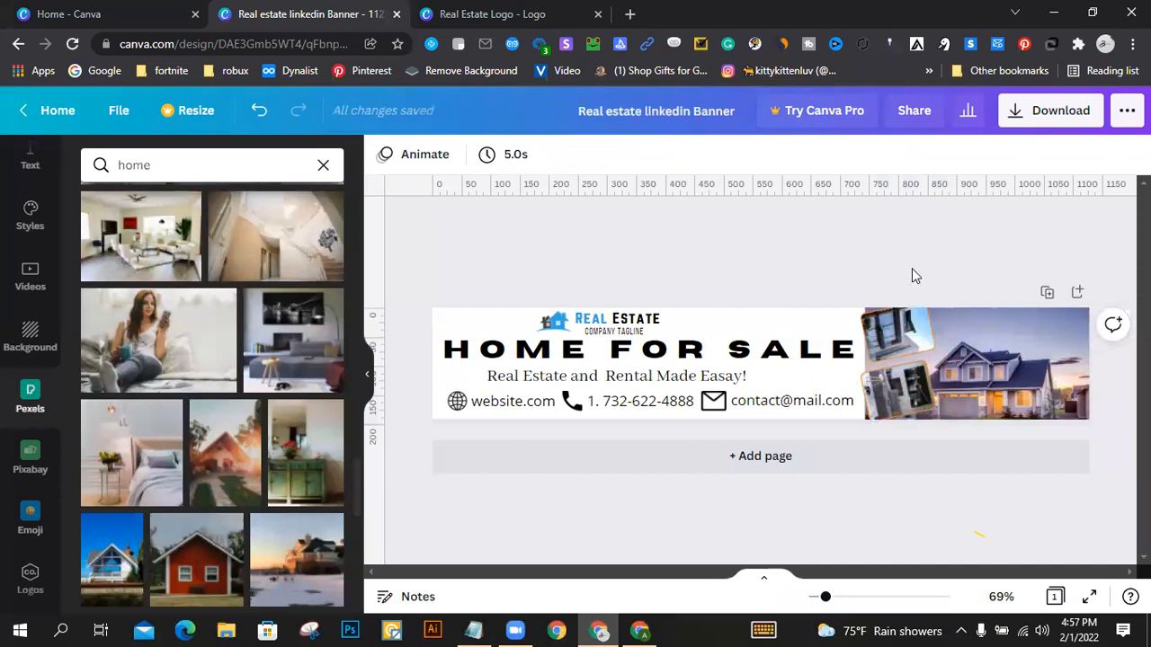
Step: Recolour the word SALE in the heading with the document's orange, matching the reference banner in the other browser window
left_click(731, 356)
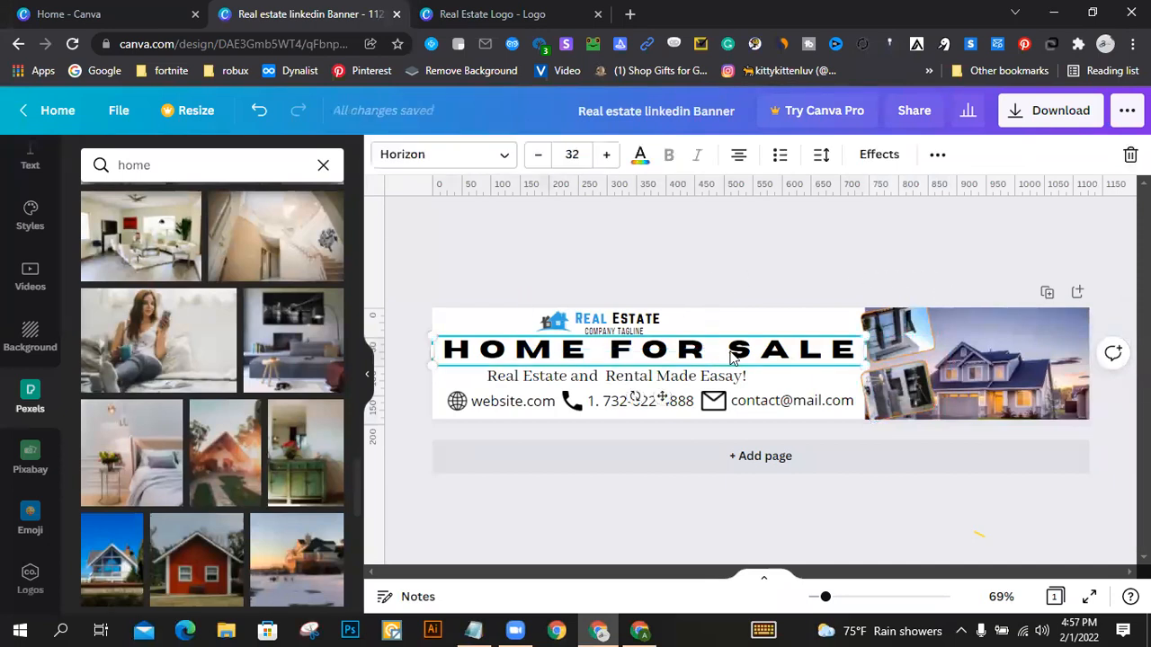
left_click(642, 629)
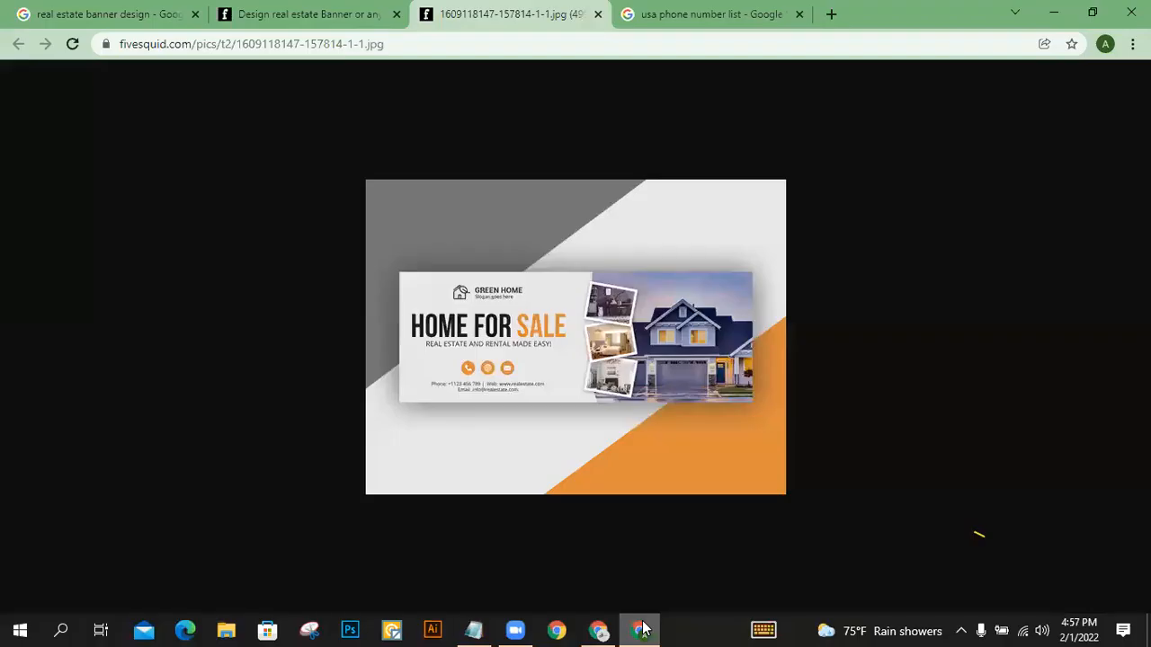
left_click(642, 629)
double_click(753, 354)
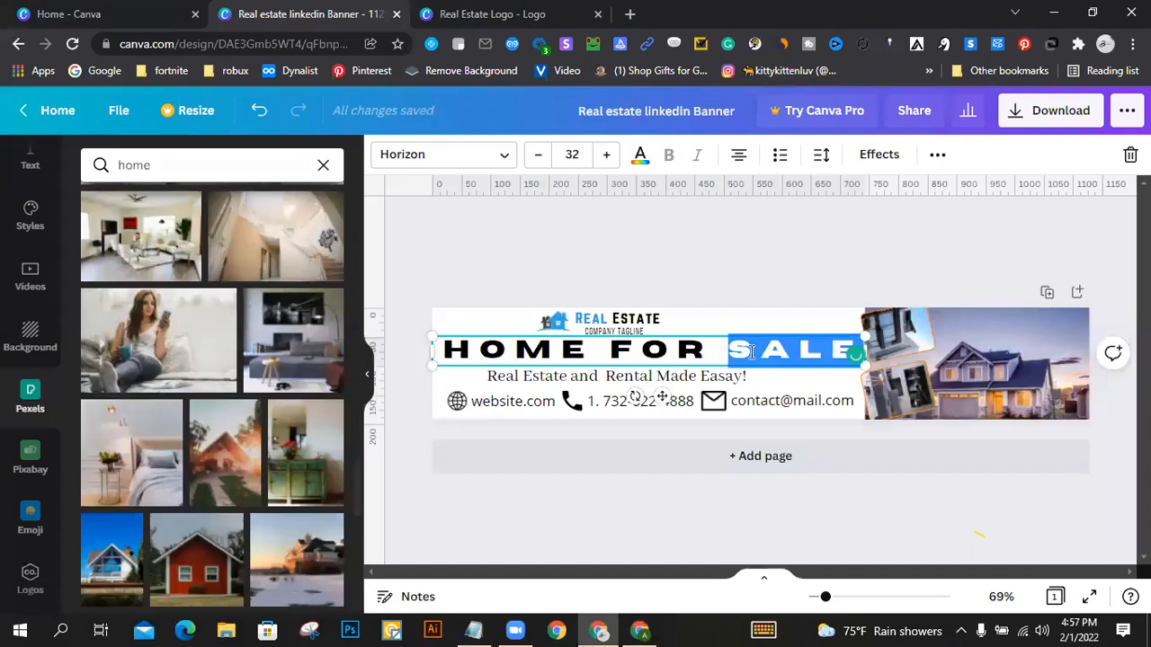
left_click(640, 156)
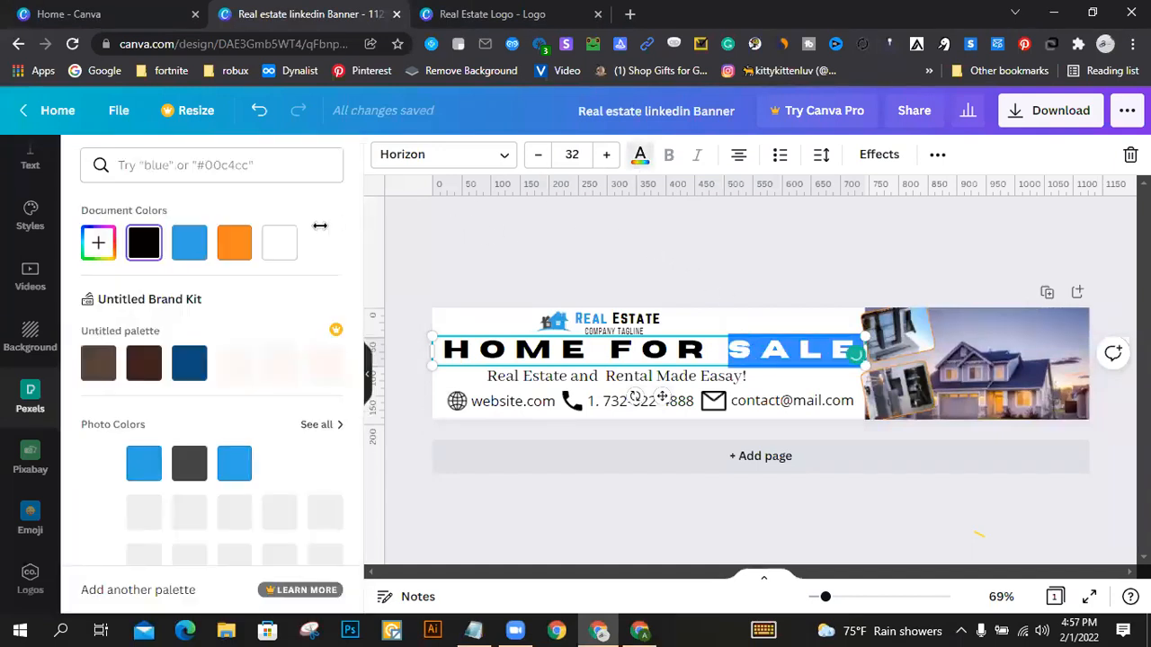
left_click(232, 239)
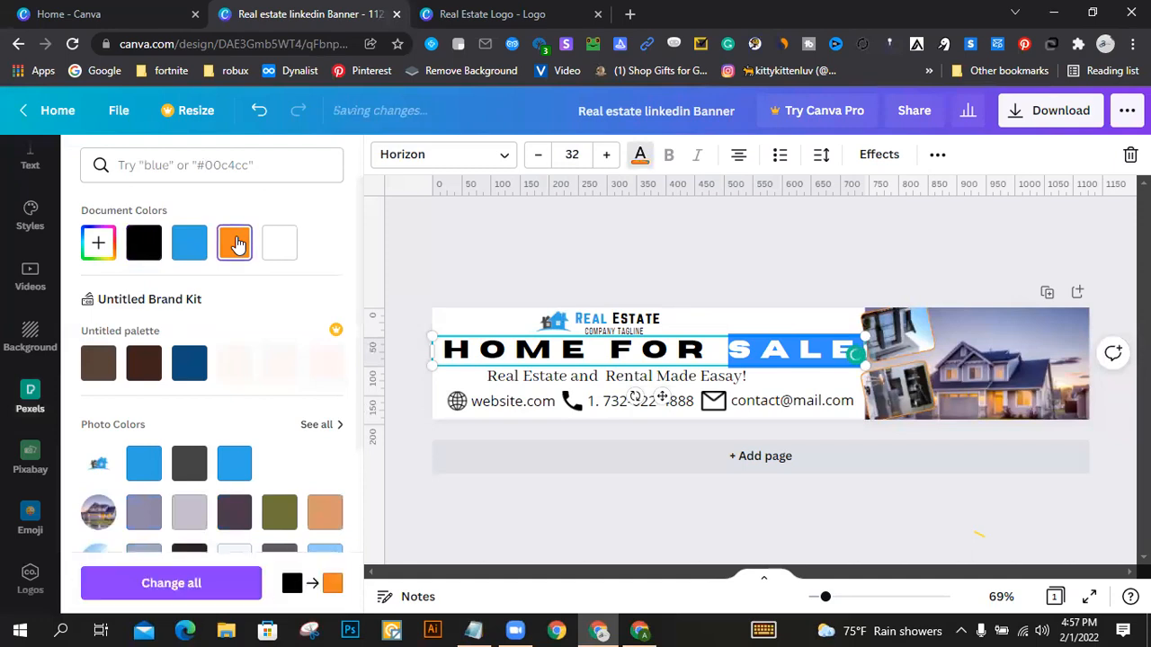
left_click(805, 233)
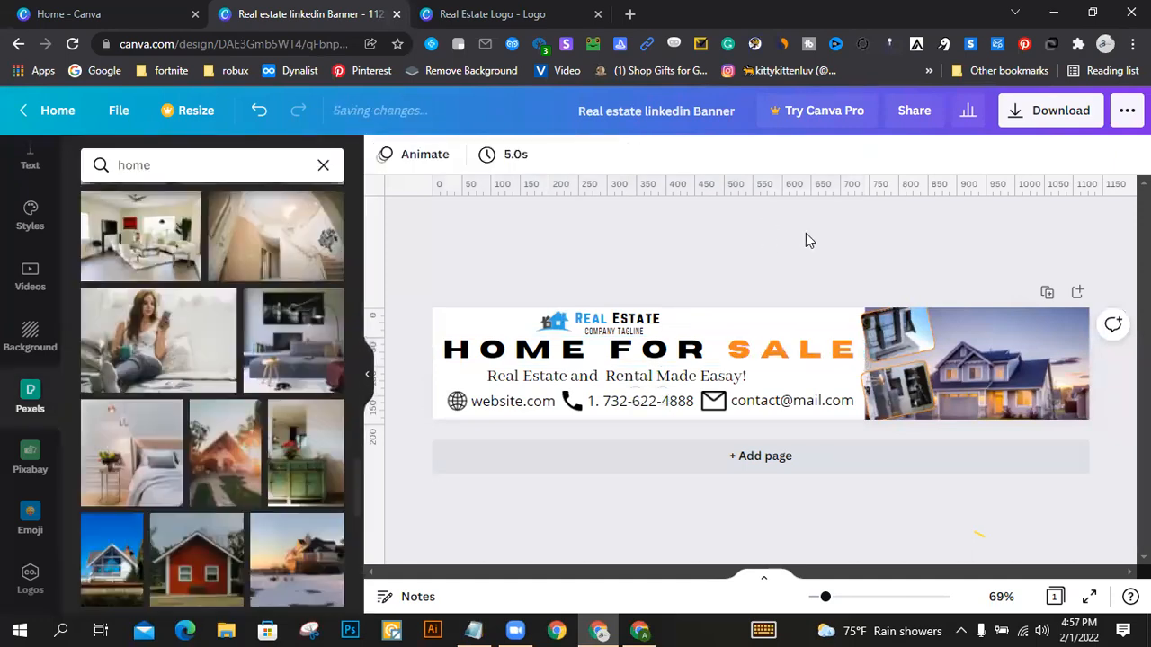
Step: Change the tagline's text colour to the dark grey from the default colours
left_click(706, 382)
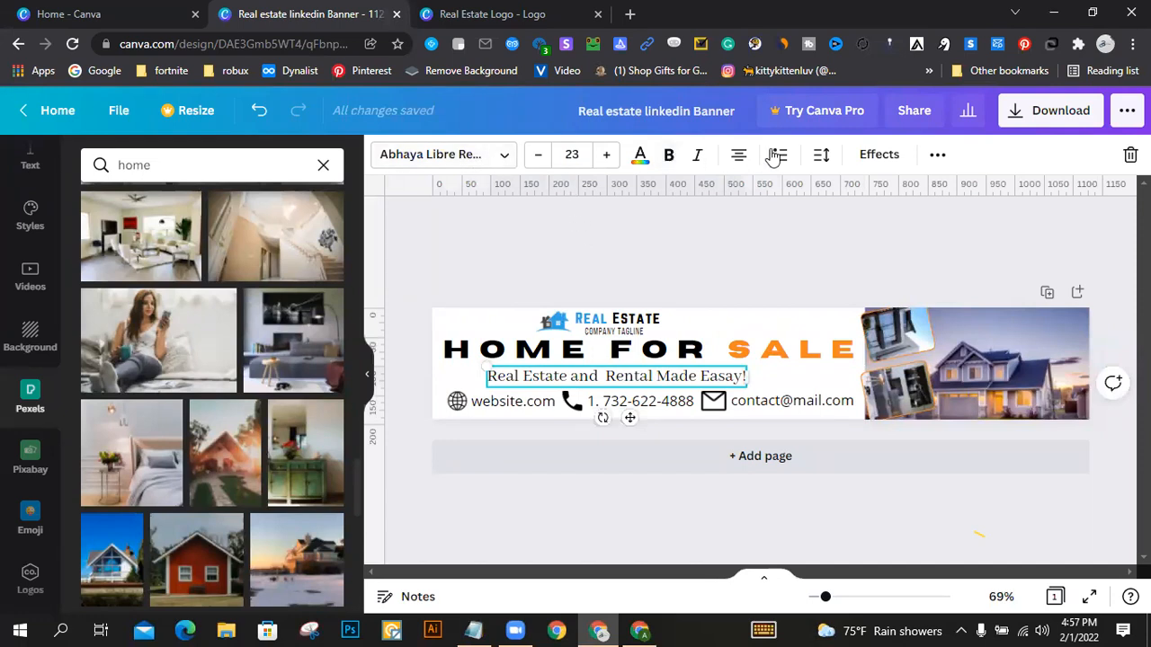
left_click(640, 155)
scroll(152, 365, "down", 5)
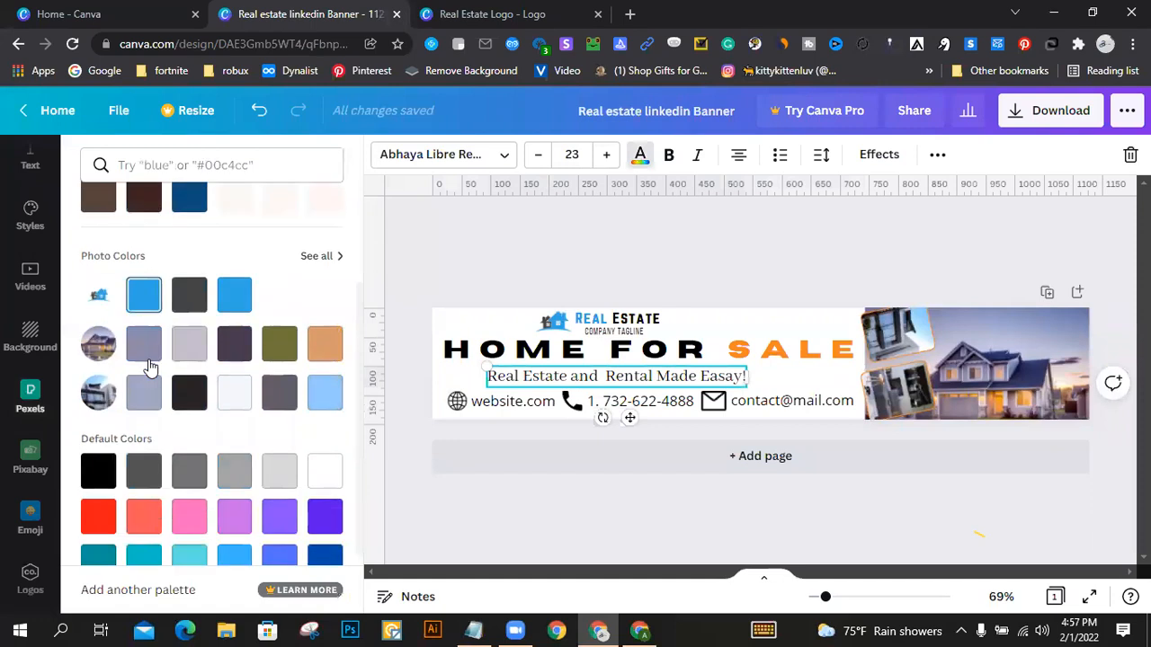
left_click(189, 395)
left_click(148, 400)
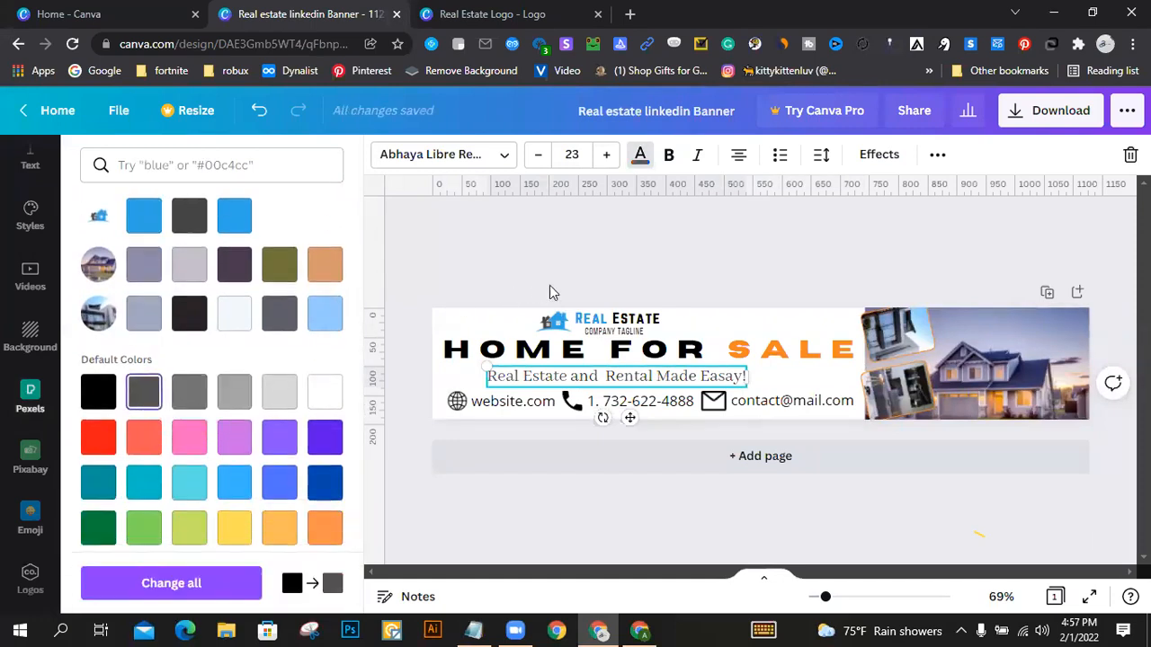
left_click(585, 247)
left_click(574, 239)
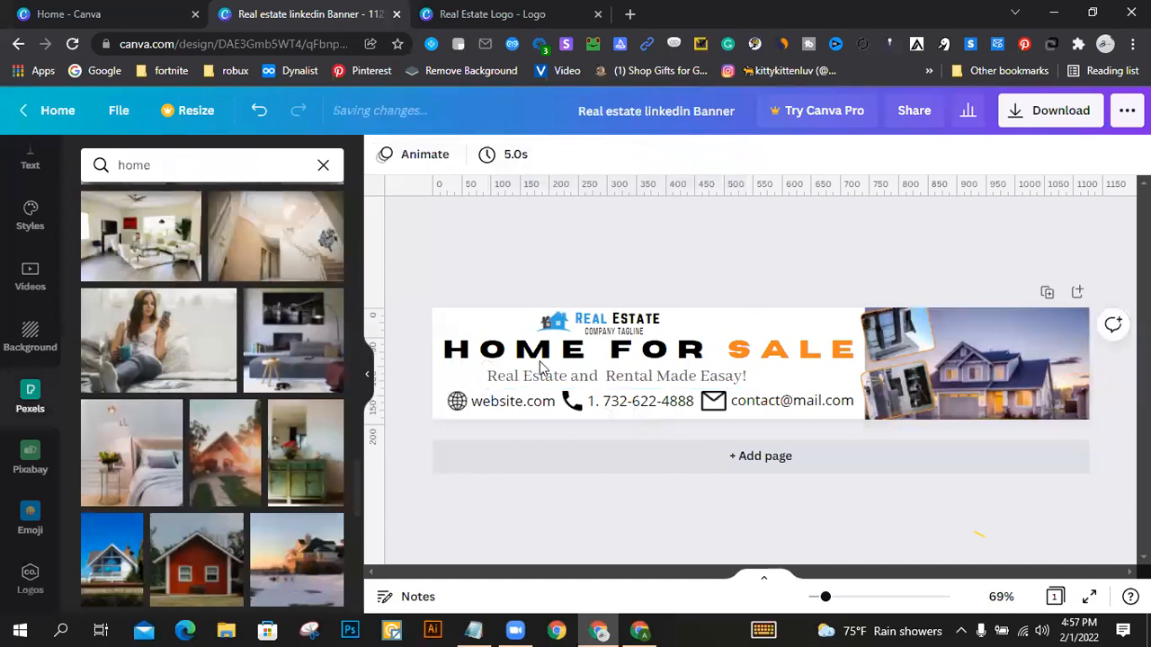
Step: Review the banner's elements and compare the layout with the reference banner in the other browser window
left_click(457, 402)
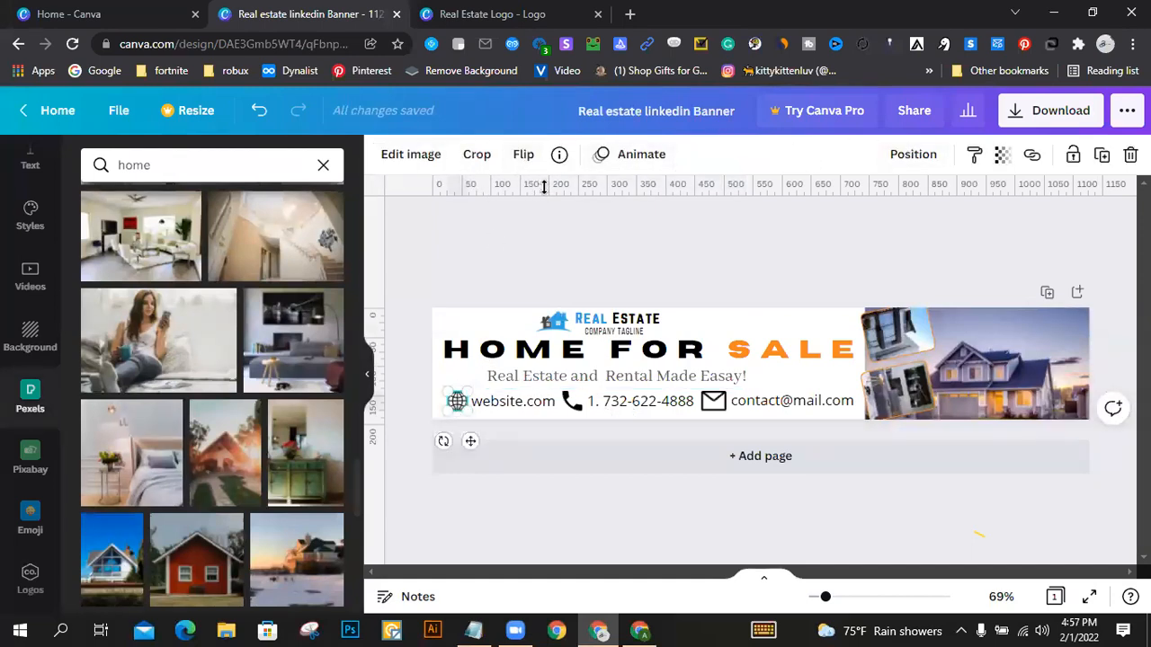
scroll(31, 378, "up", 3)
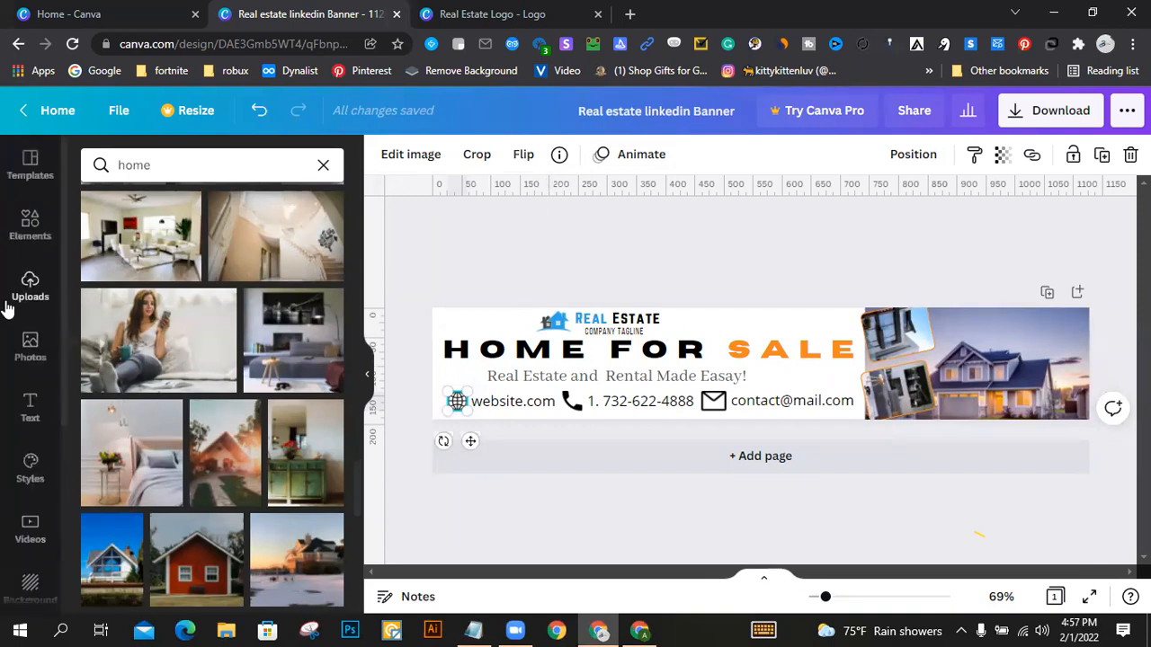
left_click(693, 238)
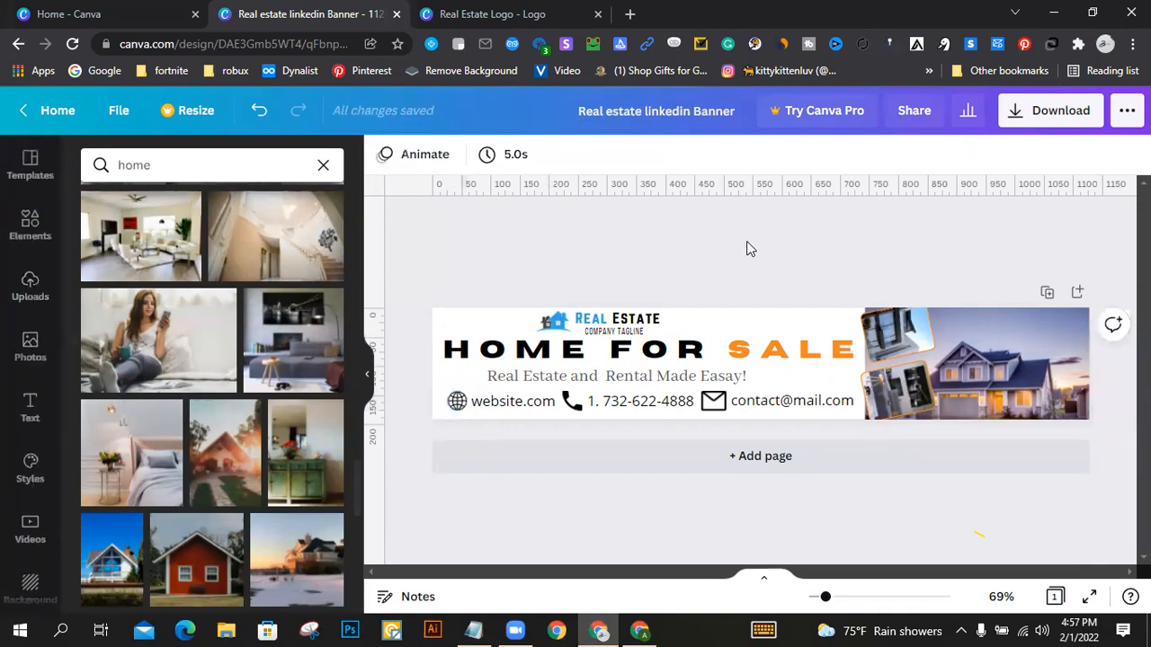
left_click(472, 322)
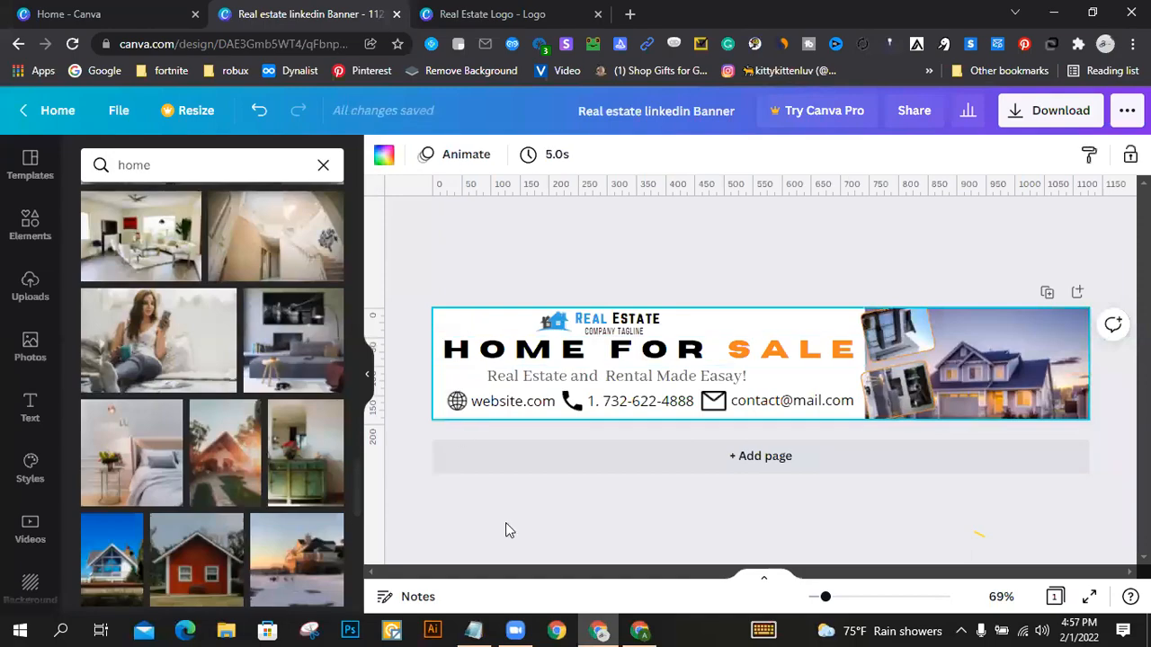
left_click(640, 629)
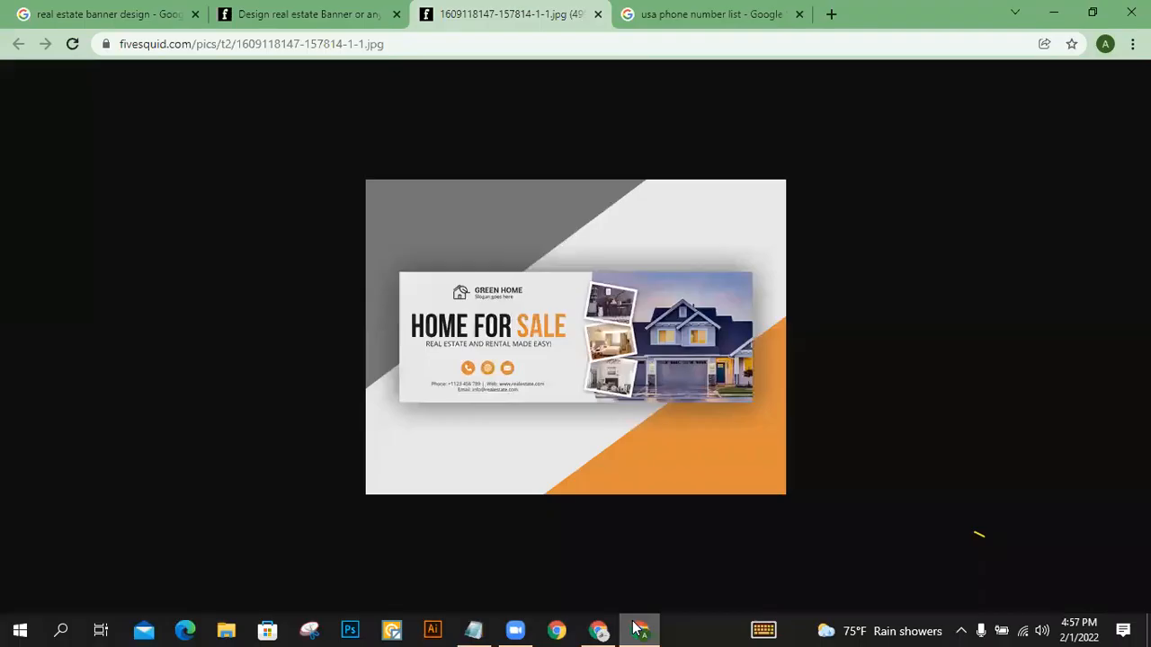
left_click(639, 630)
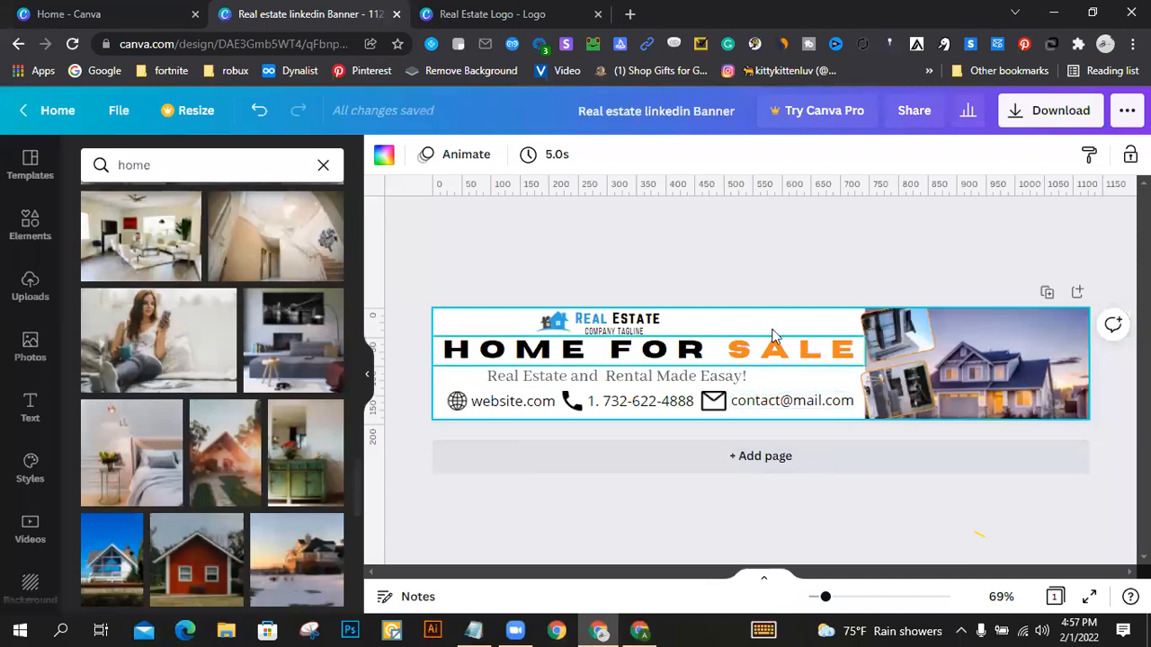
left_click(646, 255)
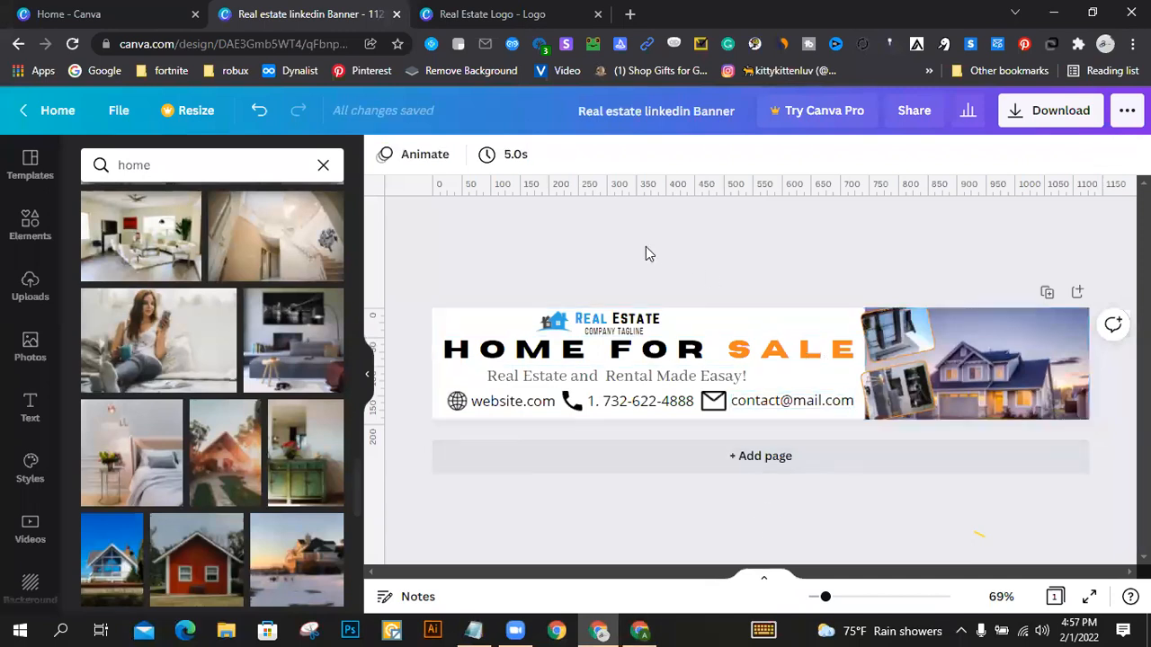
left_click_drag(423, 230, 1093, 444)
left_click_drag(710, 239, 671, 226)
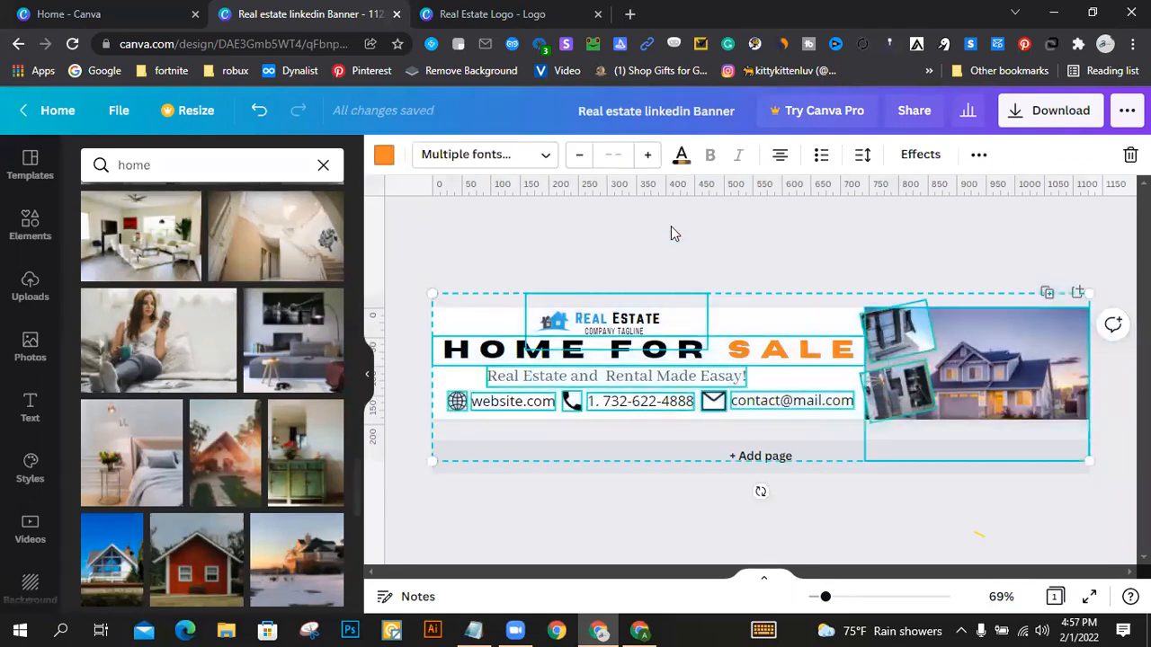
left_click(617, 250)
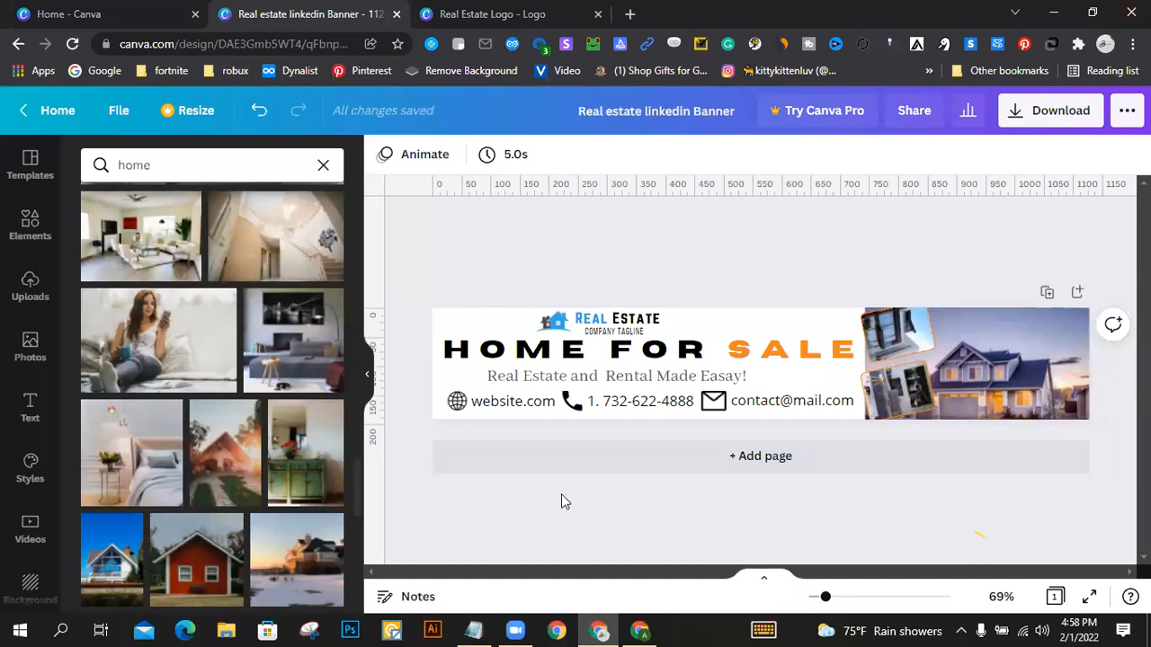
Step: Switch to the Notepad notes, highlight the Post item in the real estate list, and return to the browser
mouse_move(642, 630)
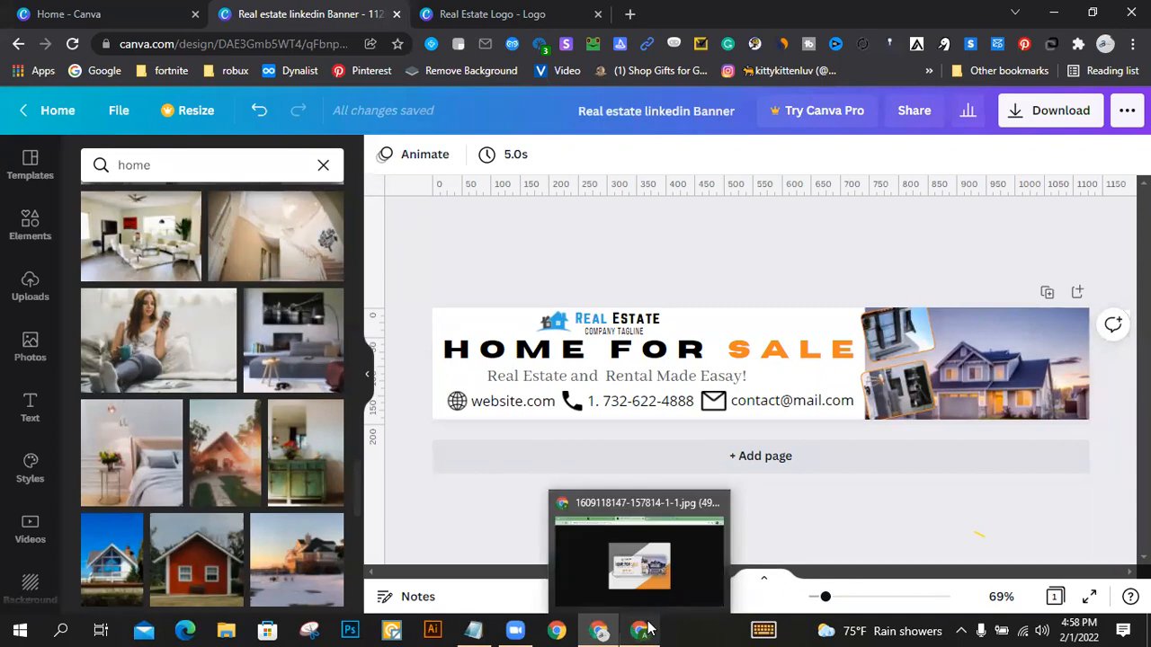
left_click(474, 629)
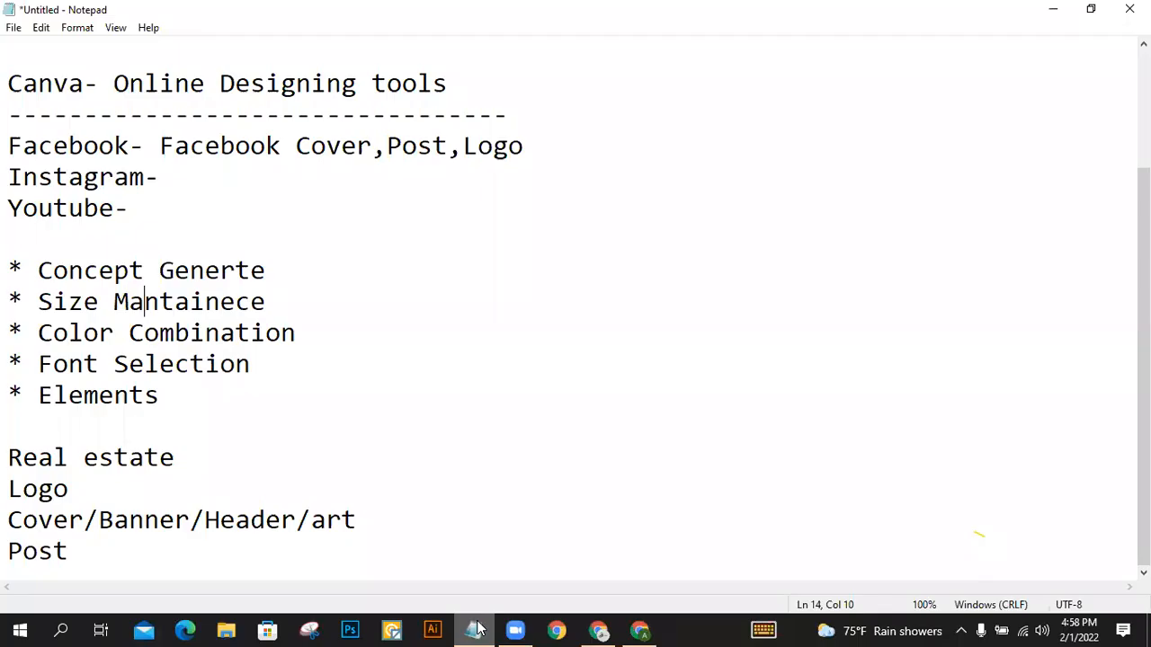
left_click_drag(9, 555, 95, 555)
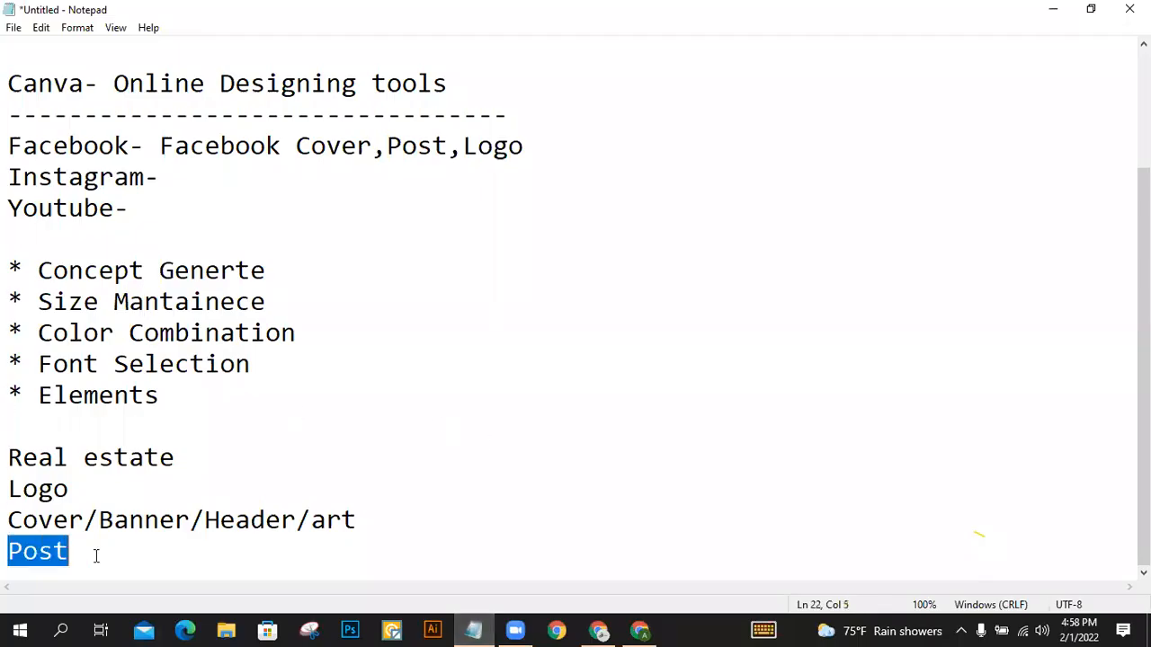
left_click(1053, 9)
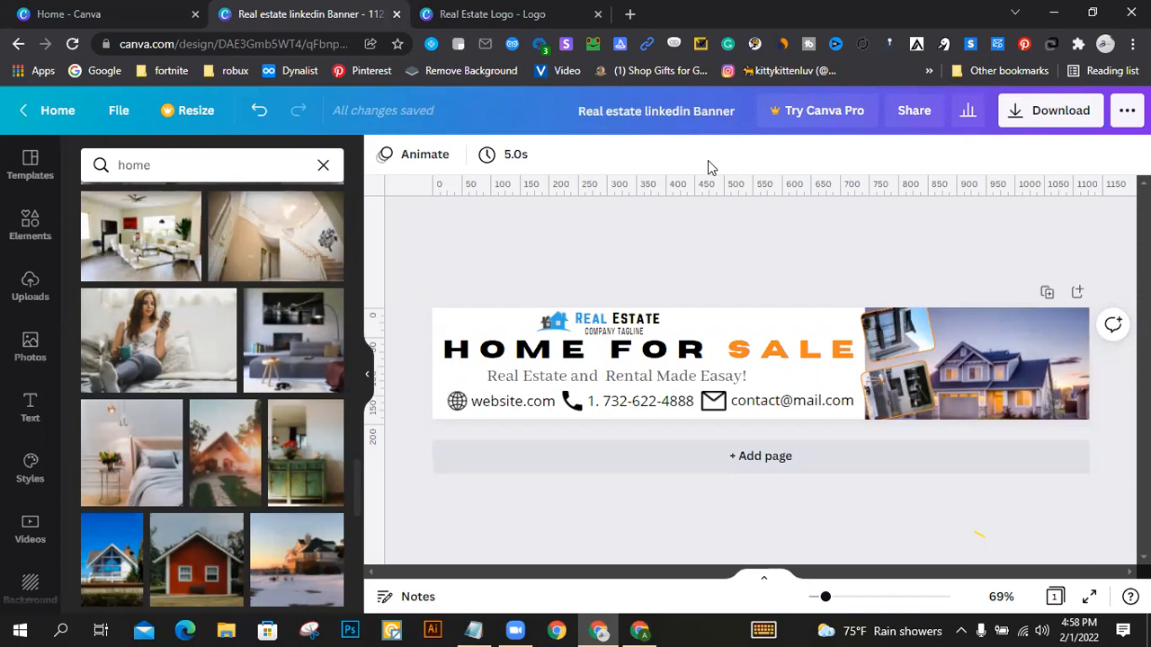
Step: Return to the Canva home page, dismiss the custom size options, and search the templates for "facebook post"
left_click(56, 10)
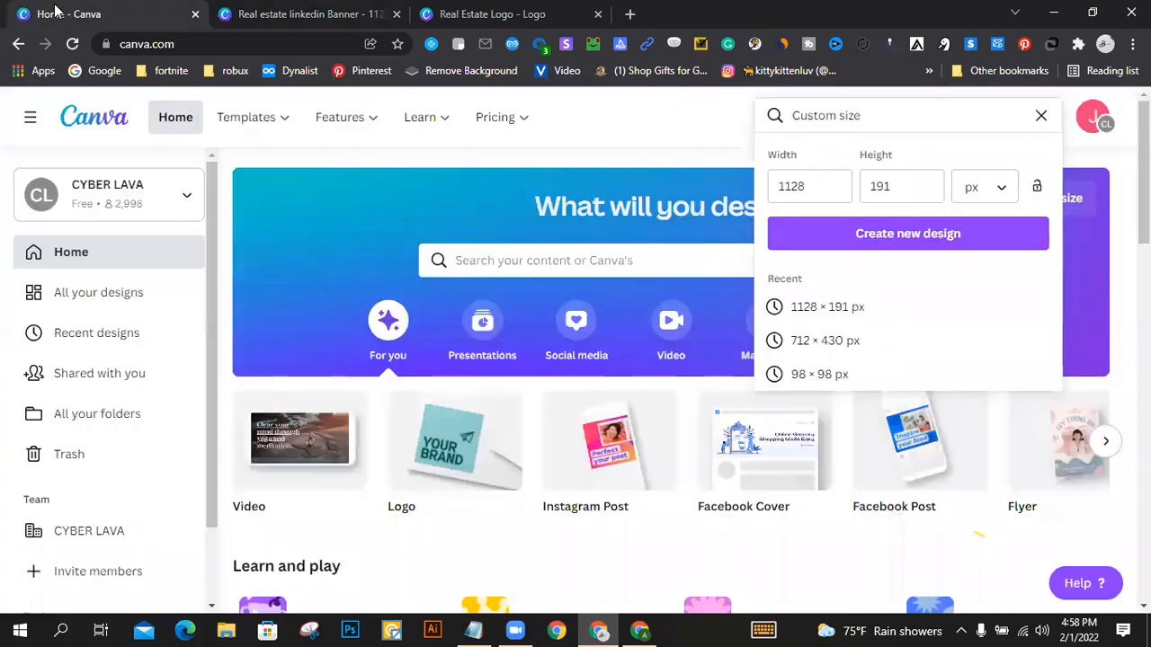
left_click(1040, 115)
left_click(657, 123)
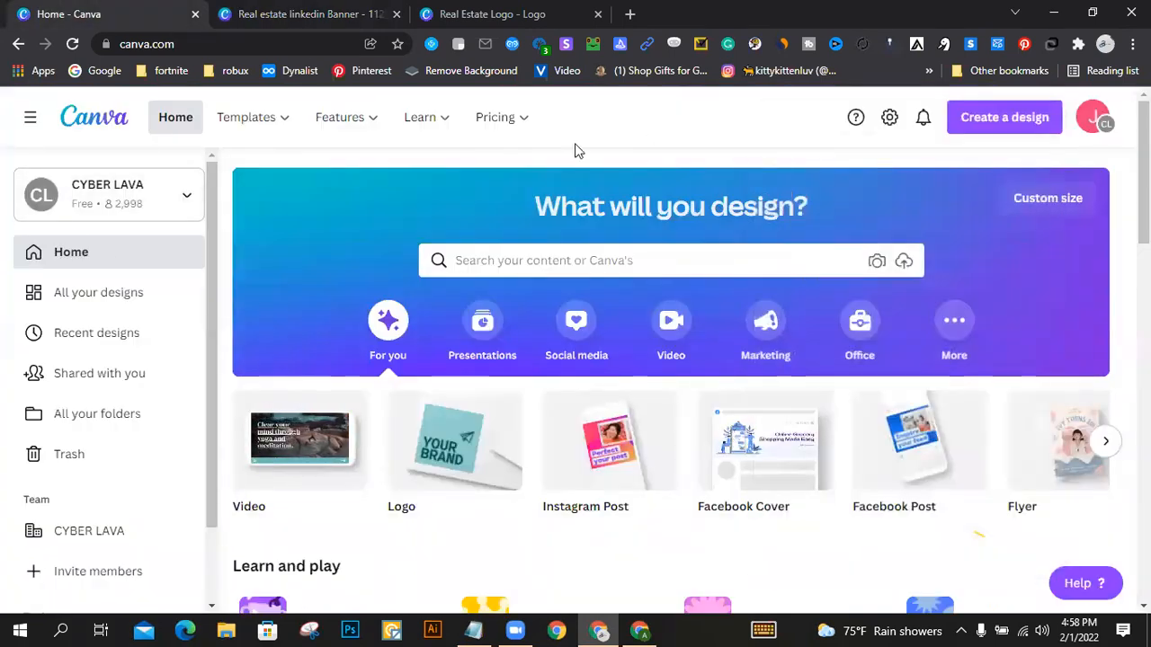
scroll(174, 228, "down", 2)
left_click(585, 262)
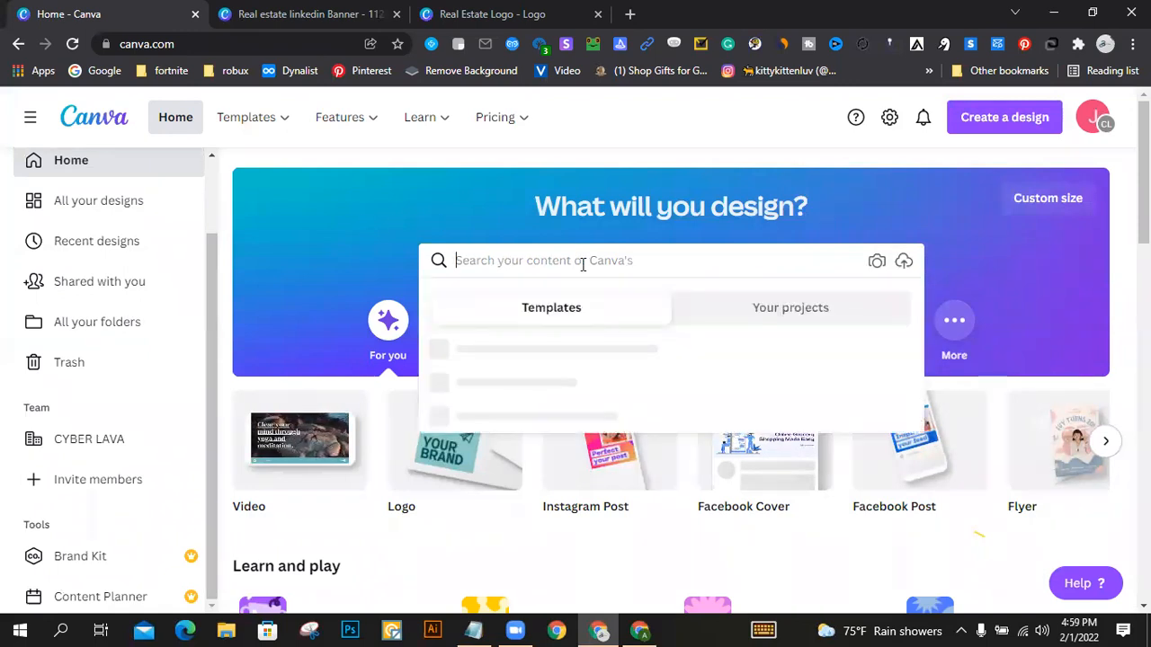
type("facebook post")
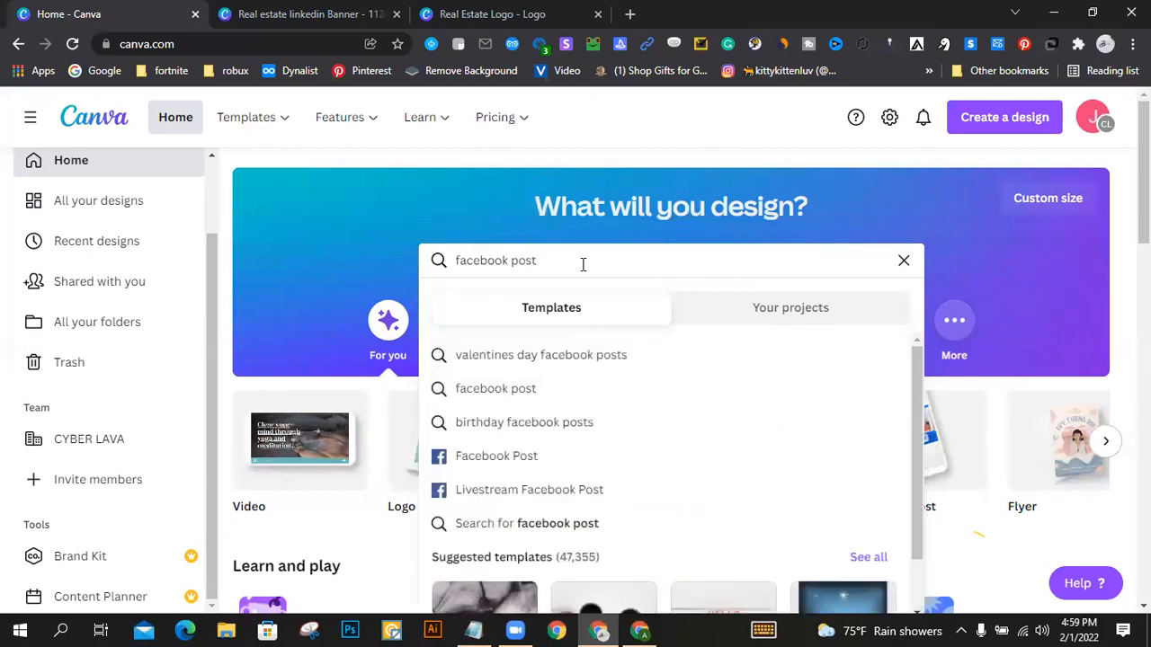
key("Return")
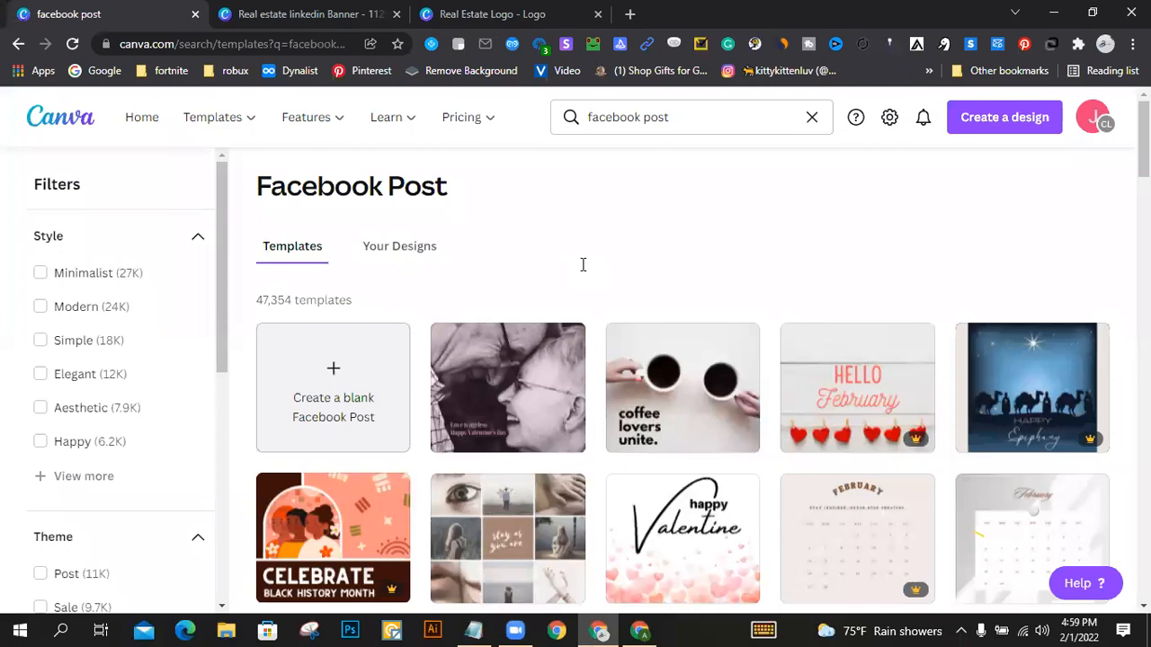
Step: Browse the Facebook post templates and filter them by the Sale theme
scroll(585, 261, "down", 3)
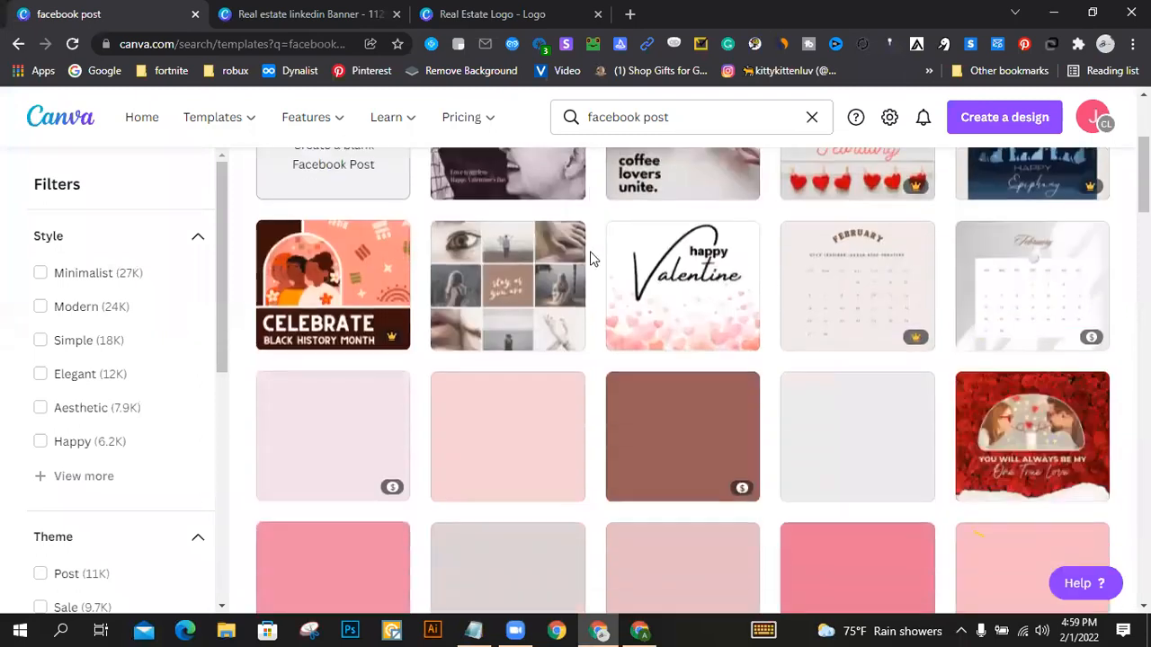
scroll(598, 272, "down", 4)
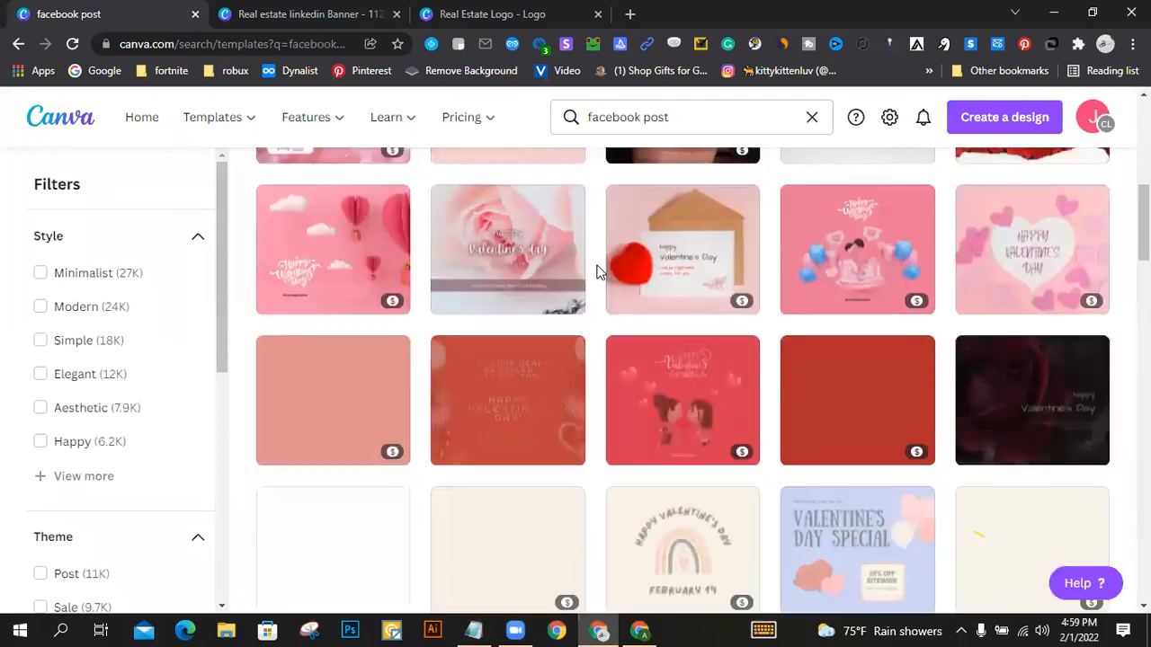
scroll(623, 270, "up", 3)
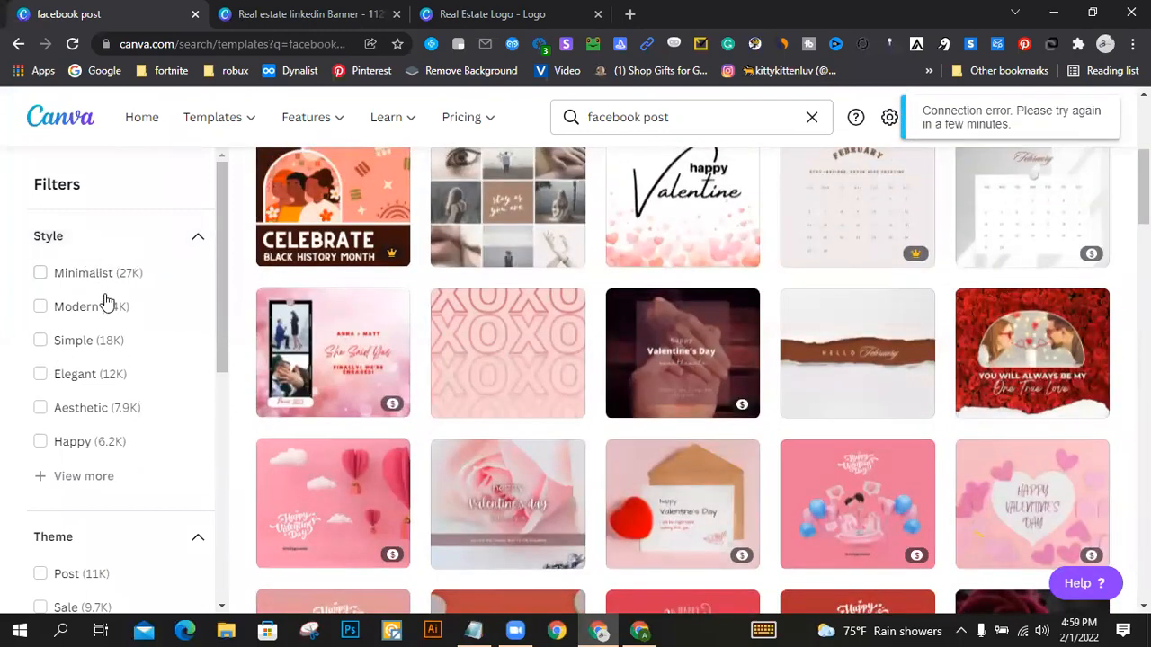
scroll(103, 301, "down", 2)
scroll(138, 272, "down", 2)
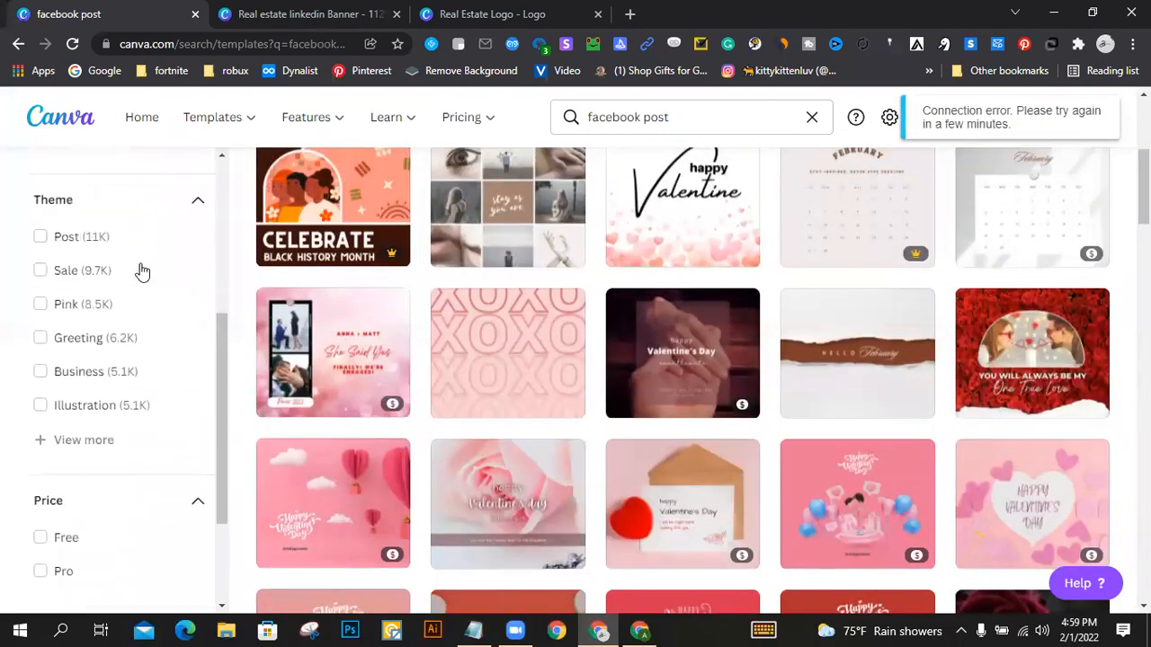
left_click(40, 271)
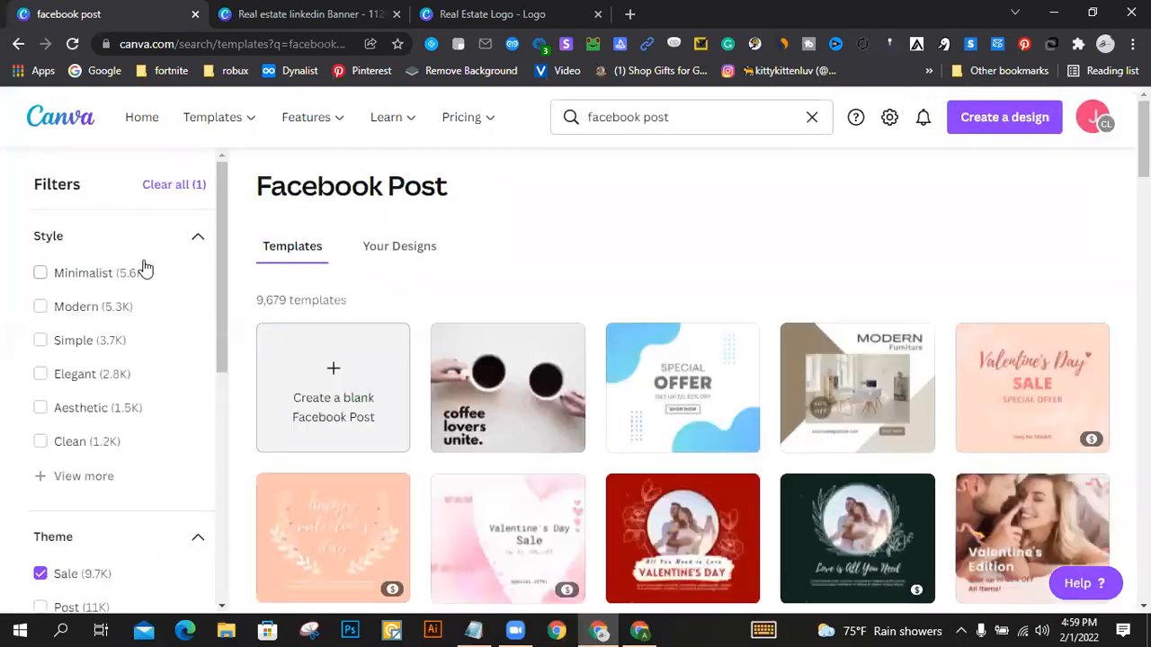
Step: Find the brown "Buy 1 Get 1 Free" fashion template among the sale templates and open it as a new design
scroll(581, 314, "down", 2)
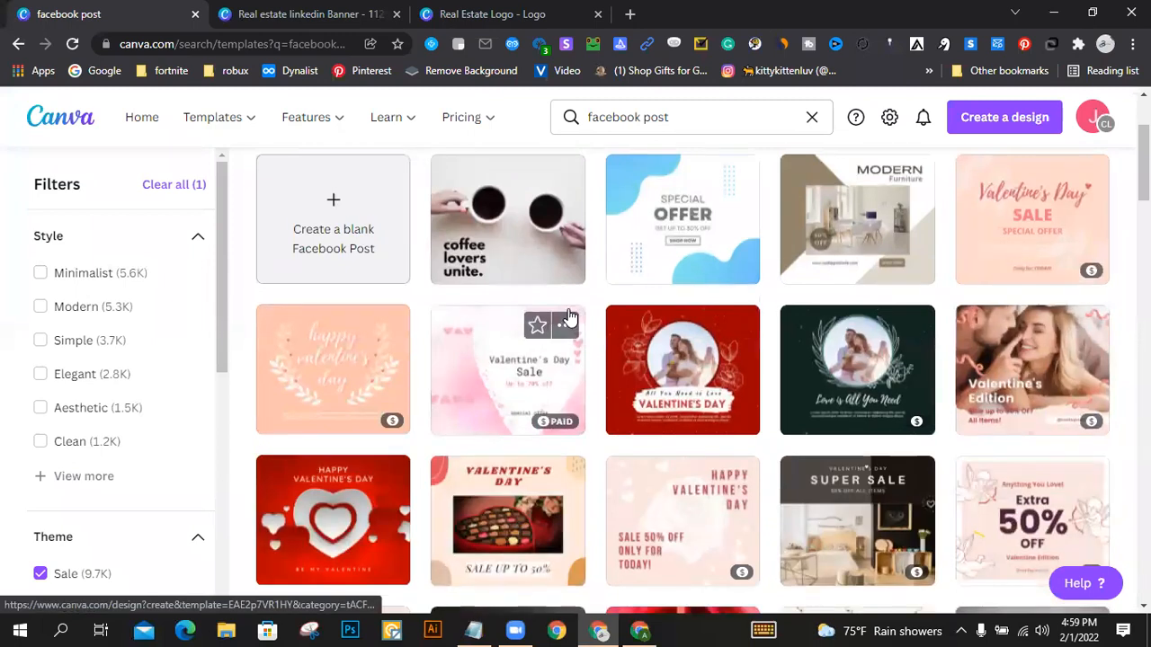
scroll(568, 317, "down", 3)
scroll(296, 321, "down", 3)
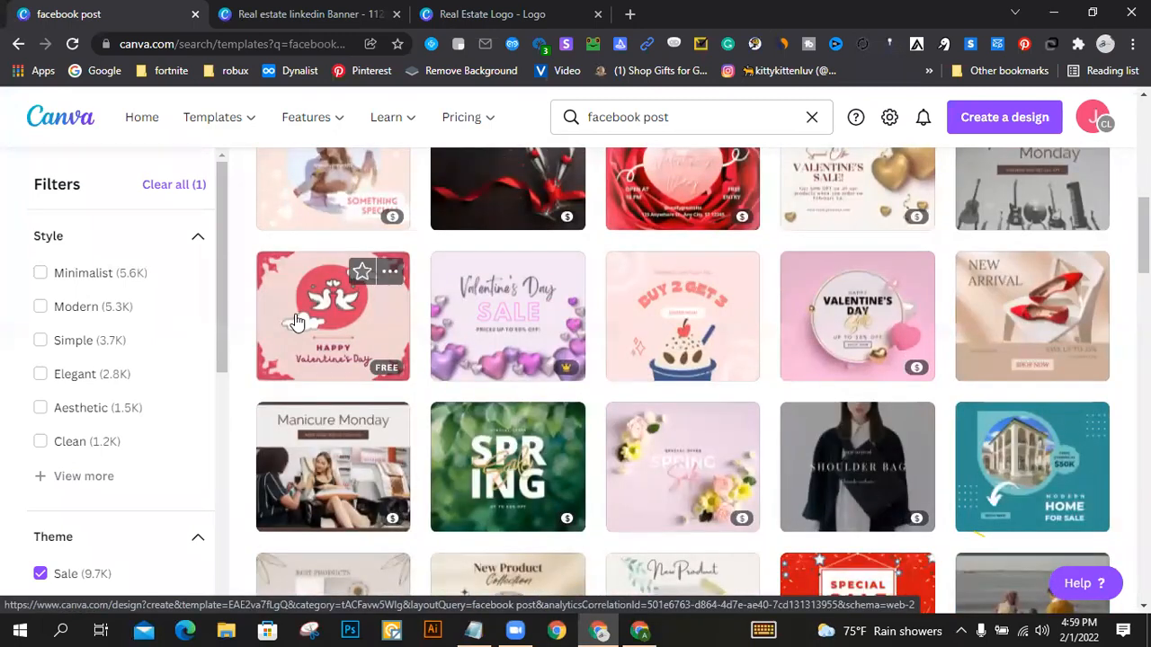
scroll(840, 501, "down", 4)
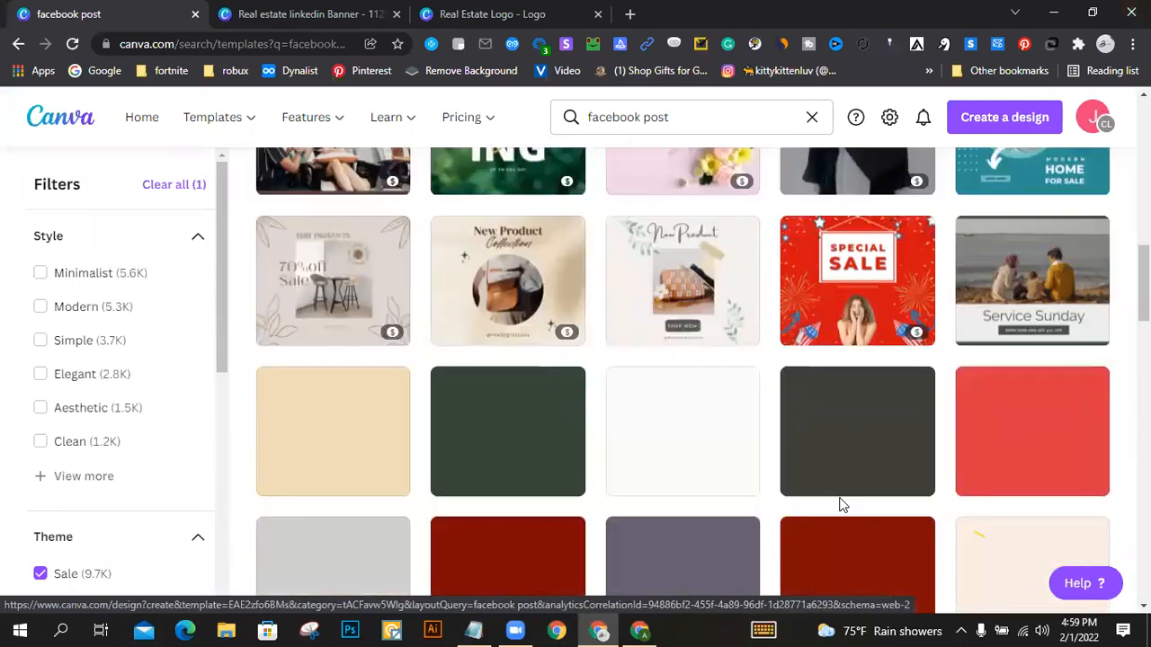
scroll(900, 335, "down", 2)
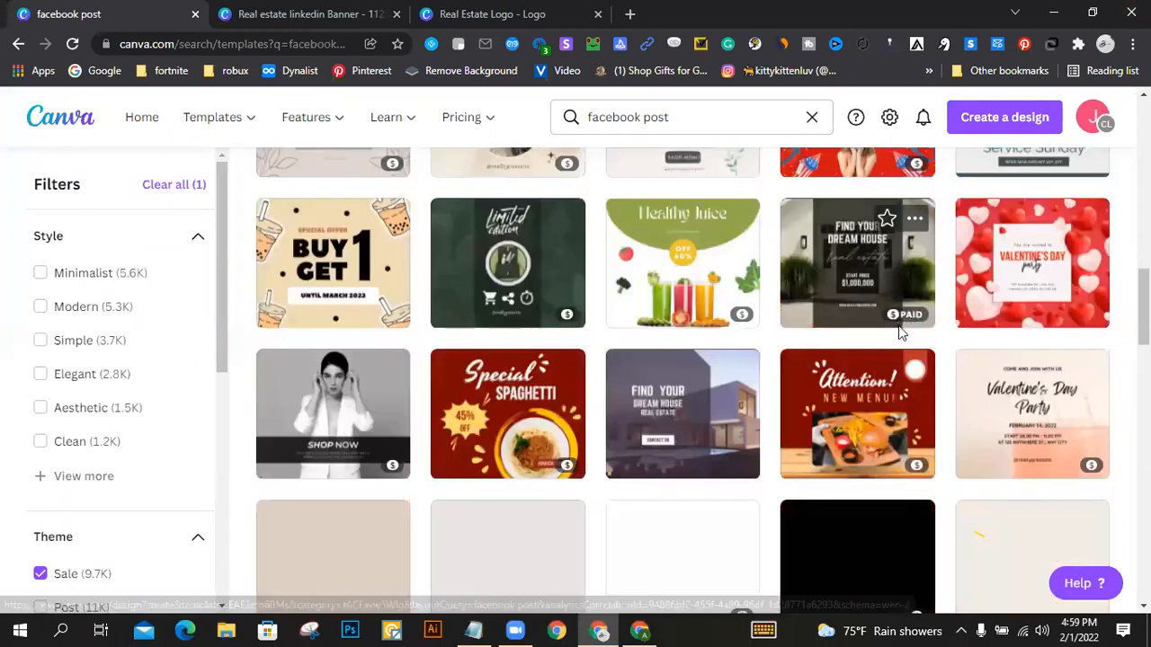
scroll(899, 337, "down", 2)
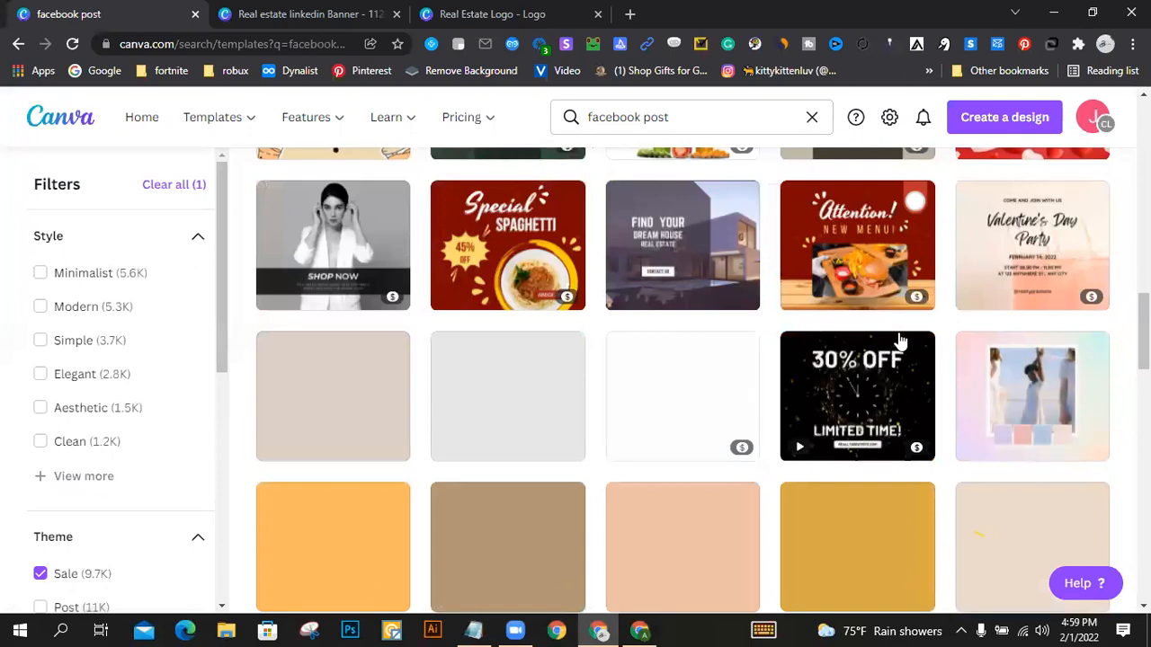
scroll(899, 340, "down", 3)
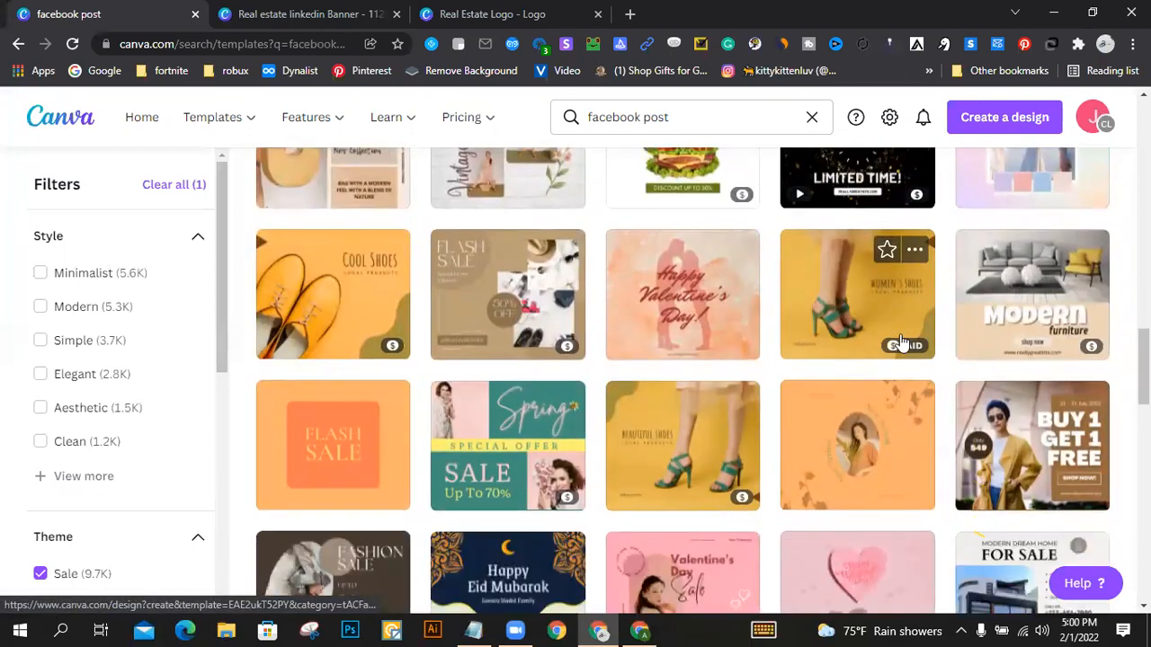
scroll(902, 341, "down", 3)
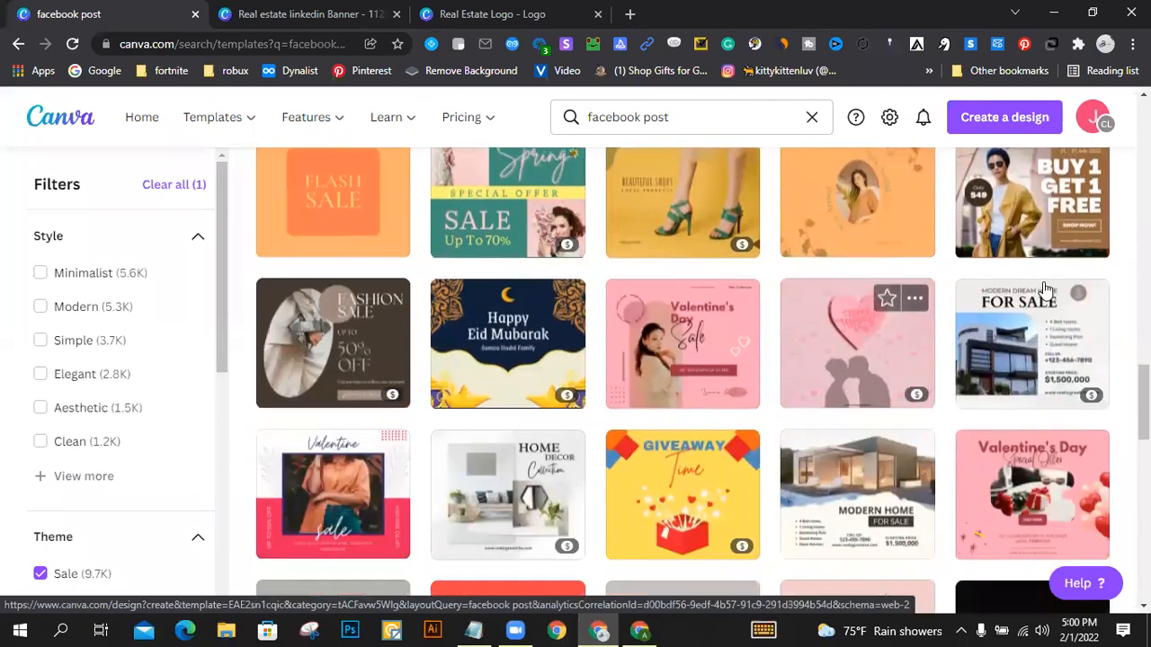
left_click(1057, 201)
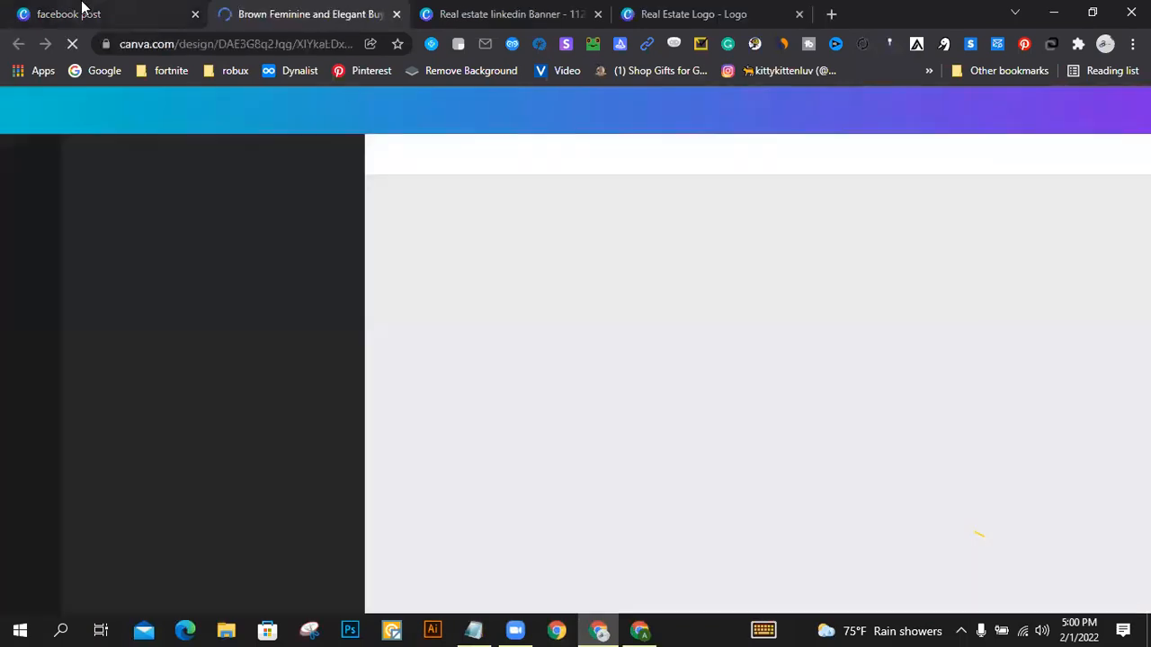
left_click(167, 12)
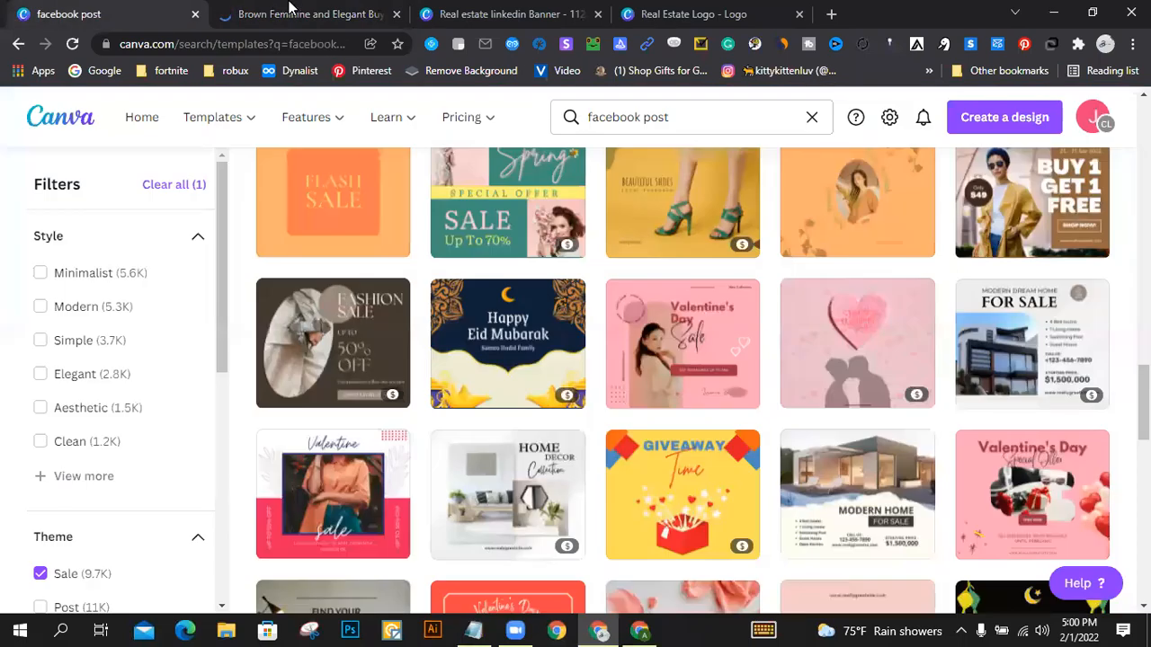
left_click(293, 9)
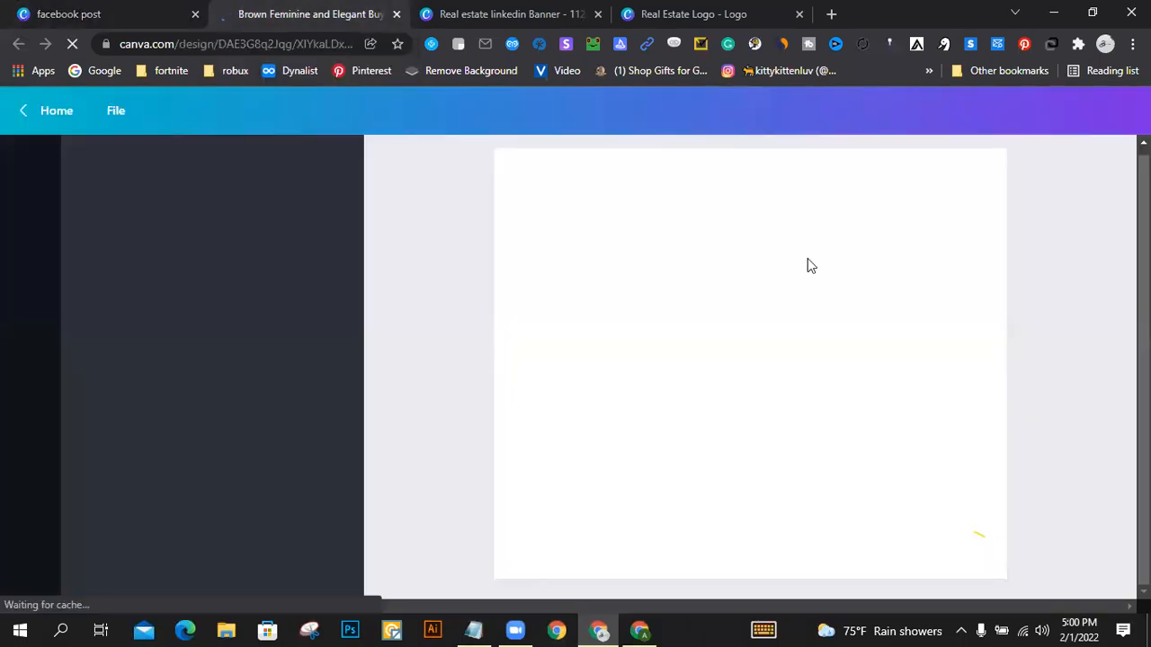
Step: In the LinkedIn banner, replace the photo in the upper tilted frame with the dark living room photo from the home results
left_click(478, 12)
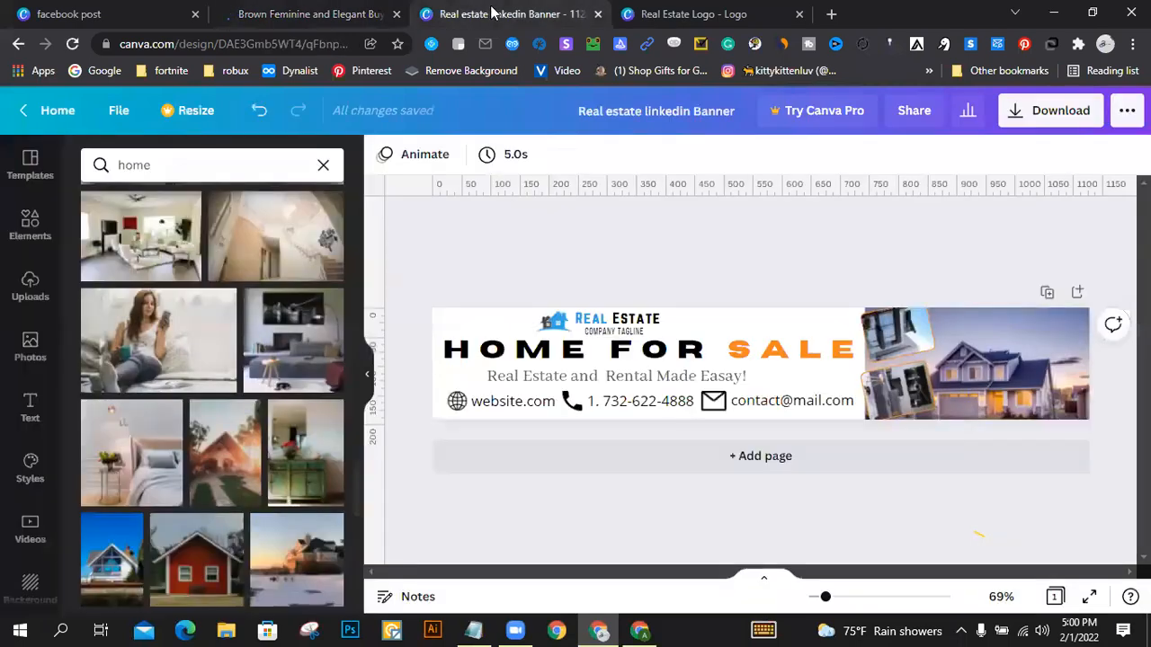
left_click(907, 335)
key("Delete")
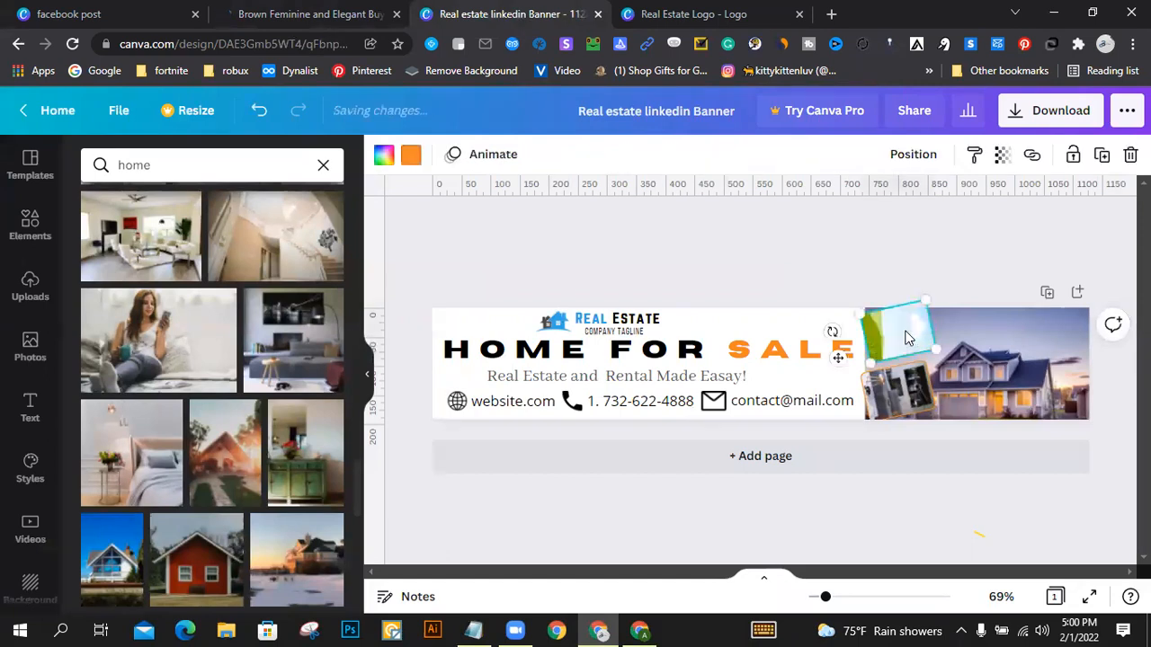
scroll(171, 340, "down", 10)
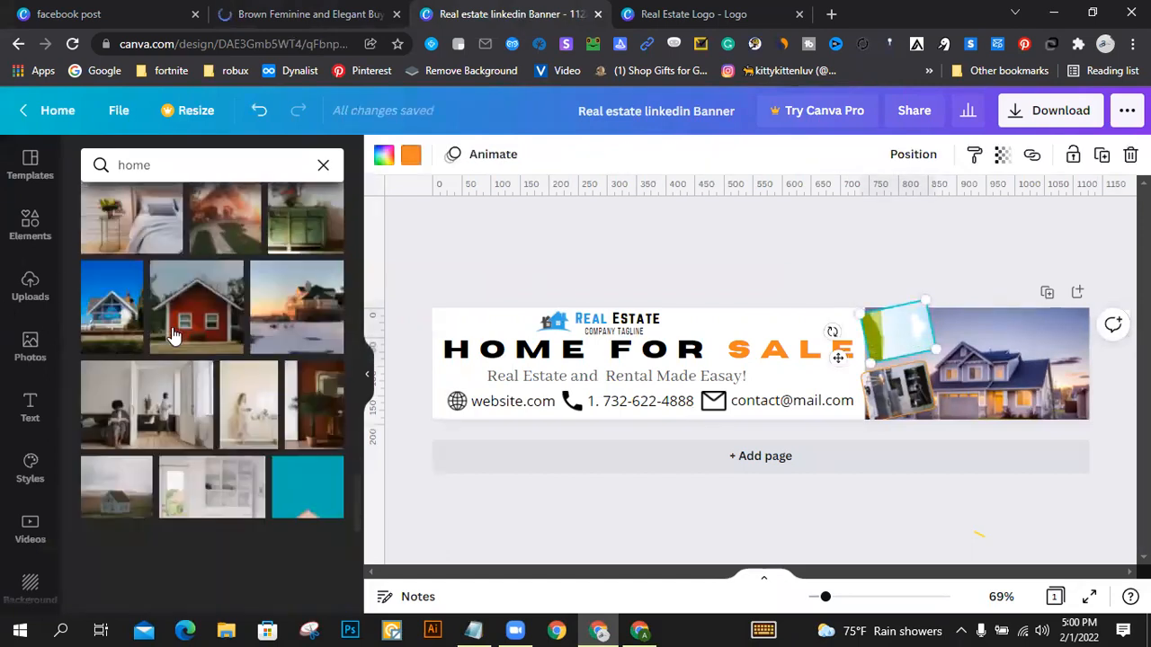
scroll(174, 335, "down", 2)
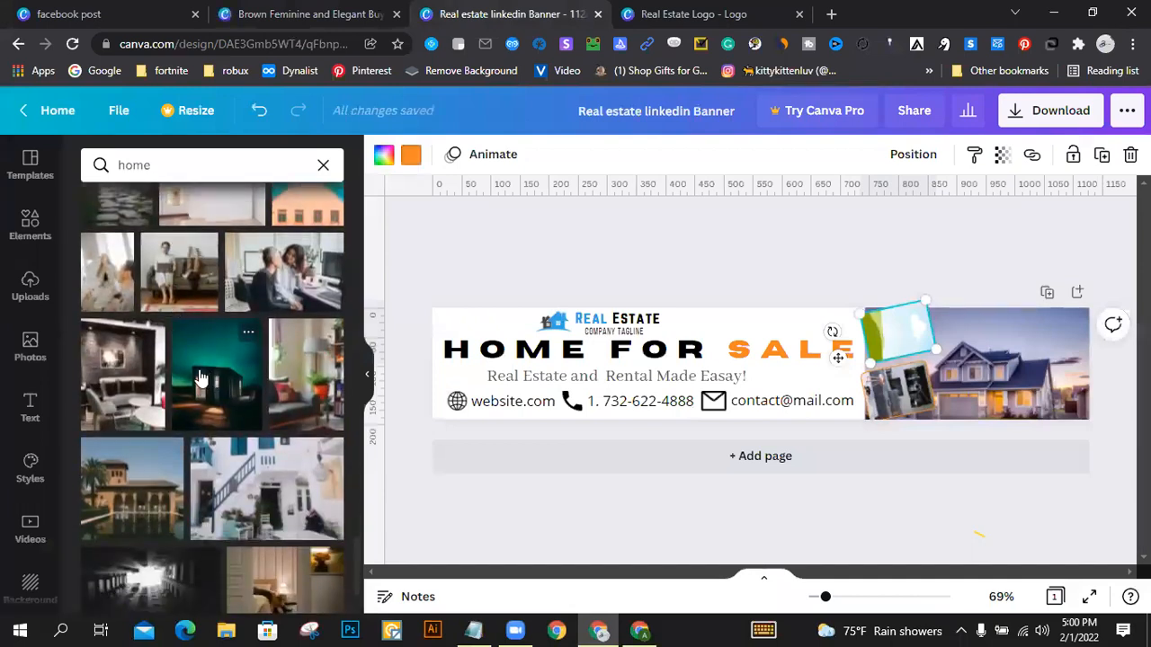
left_click(123, 380)
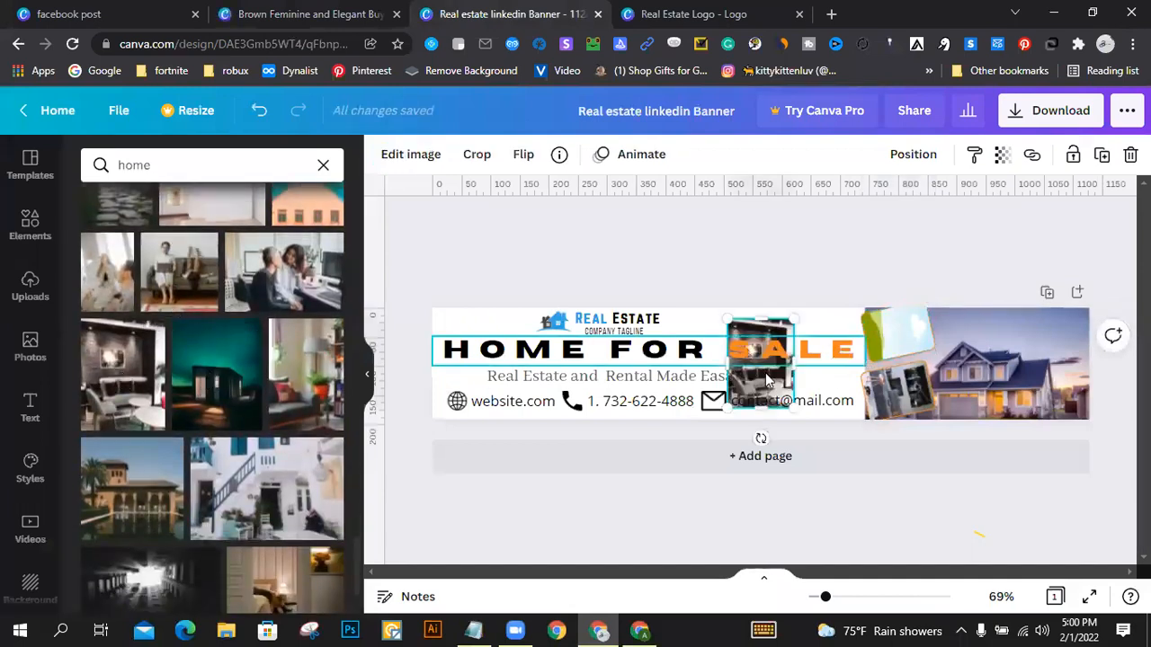
left_click_drag(767, 380, 942, 279)
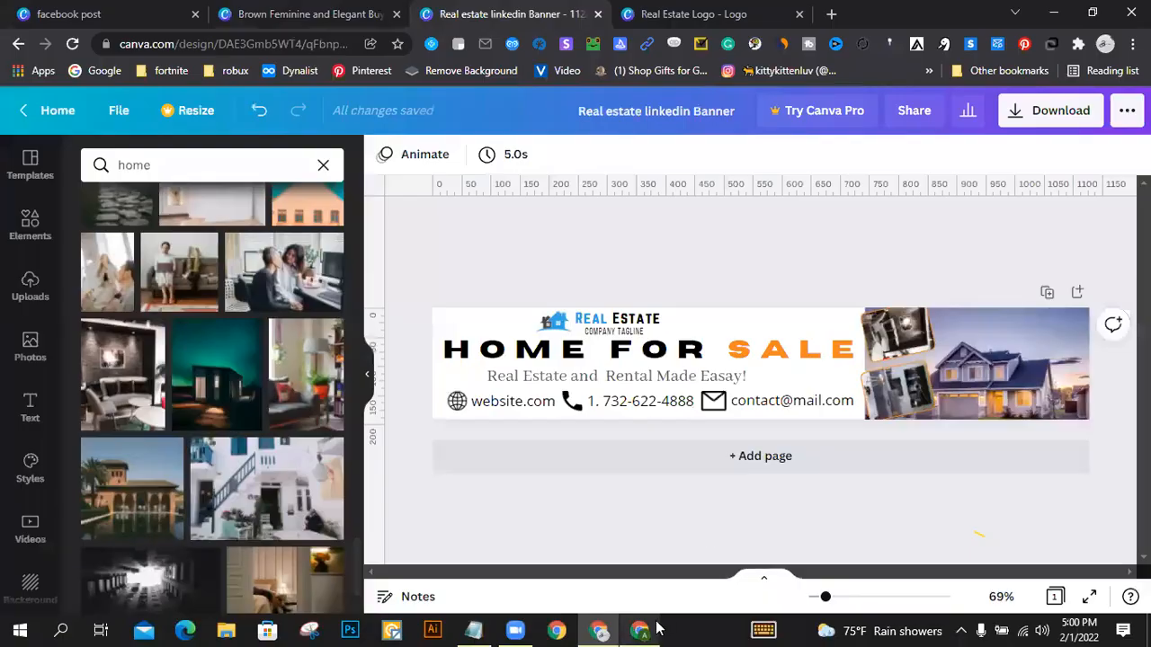
Step: Switch to the other browser window, check its open tabs, and return to the LinkedIn banner
key("alt+Tab")
left_click(225, 13)
left_click(83, 14)
left_click(598, 630)
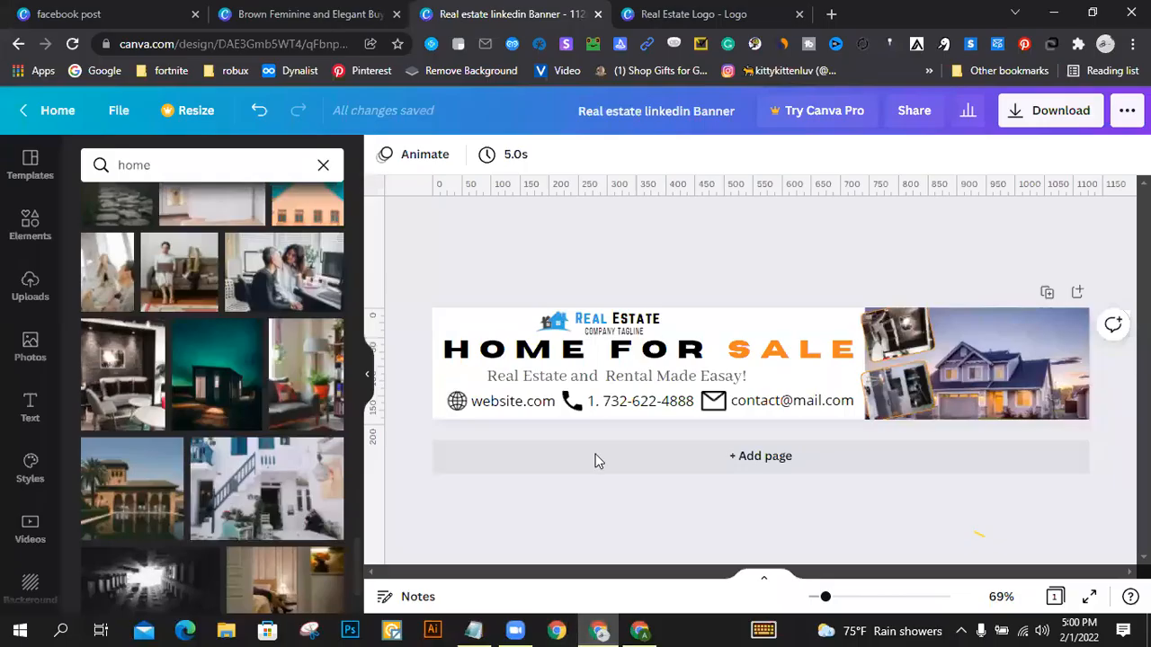
Step: Switch to the Buy 1 Get 1 Free Facebook post design and delete the woman's background photo
left_click(299, 13)
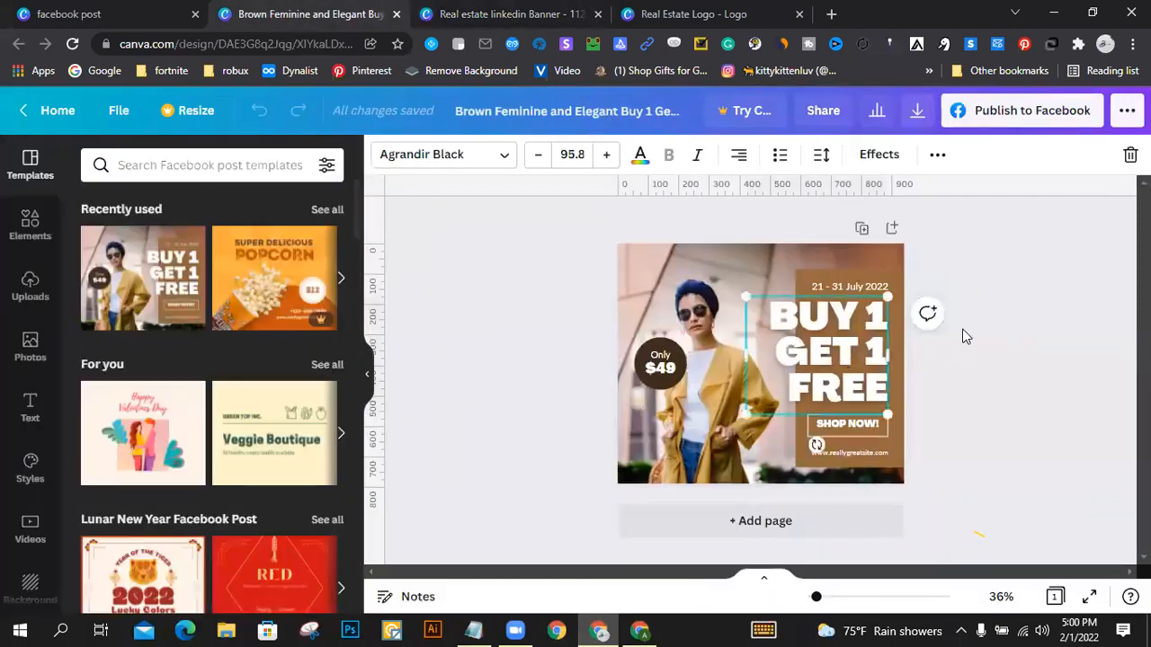
left_click(733, 249)
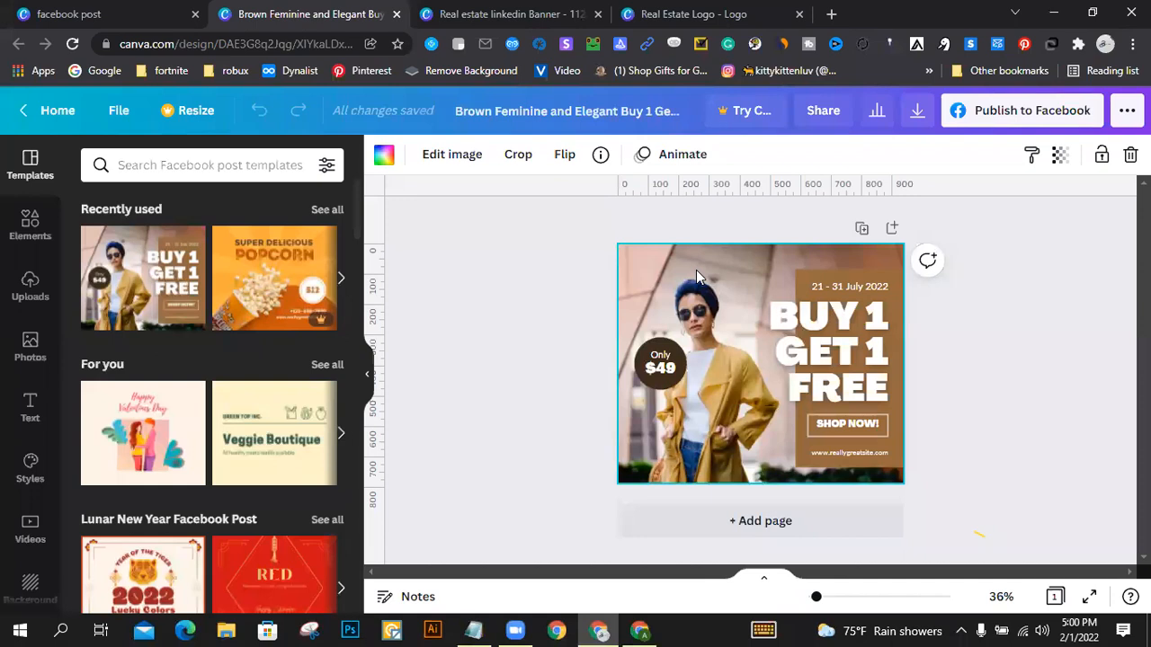
key("Delete")
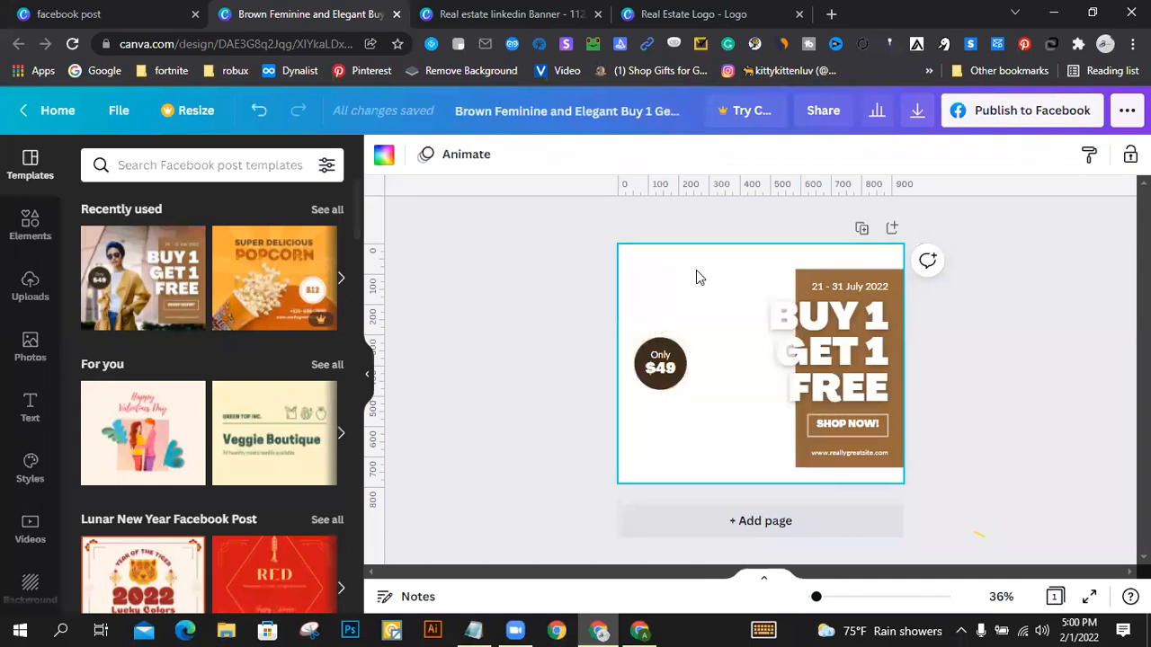
Step: Search the photo library for "dress"
scroll(23, 386, "down", 3)
scroll(31, 395, "up", 3)
left_click(30, 346)
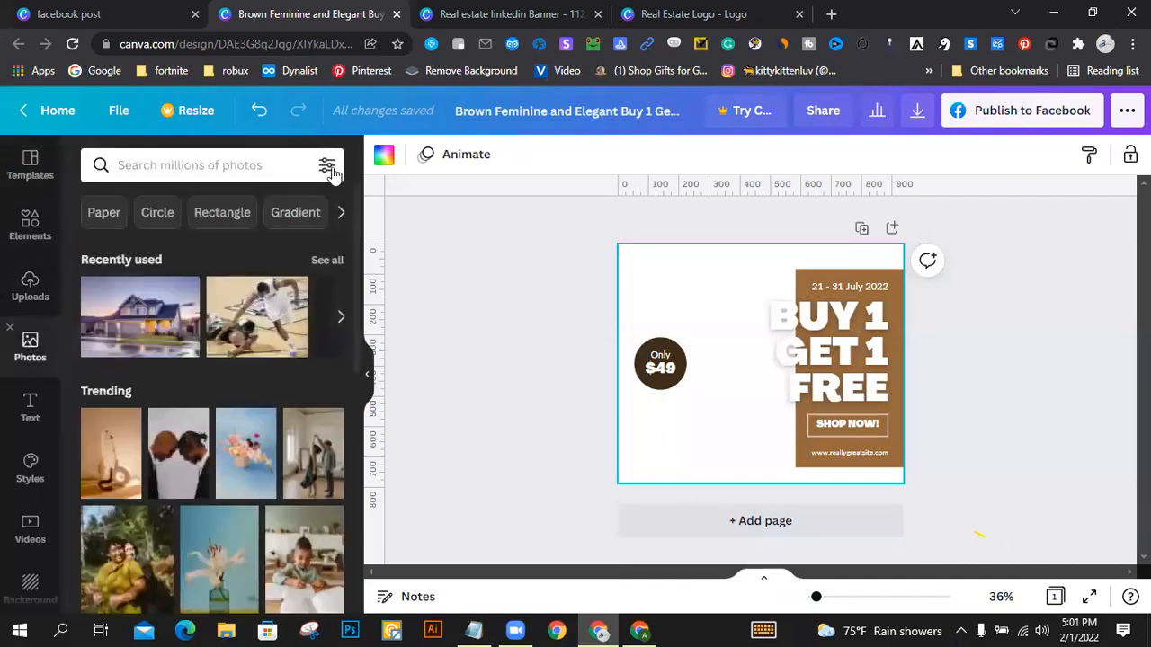
left_click(220, 159)
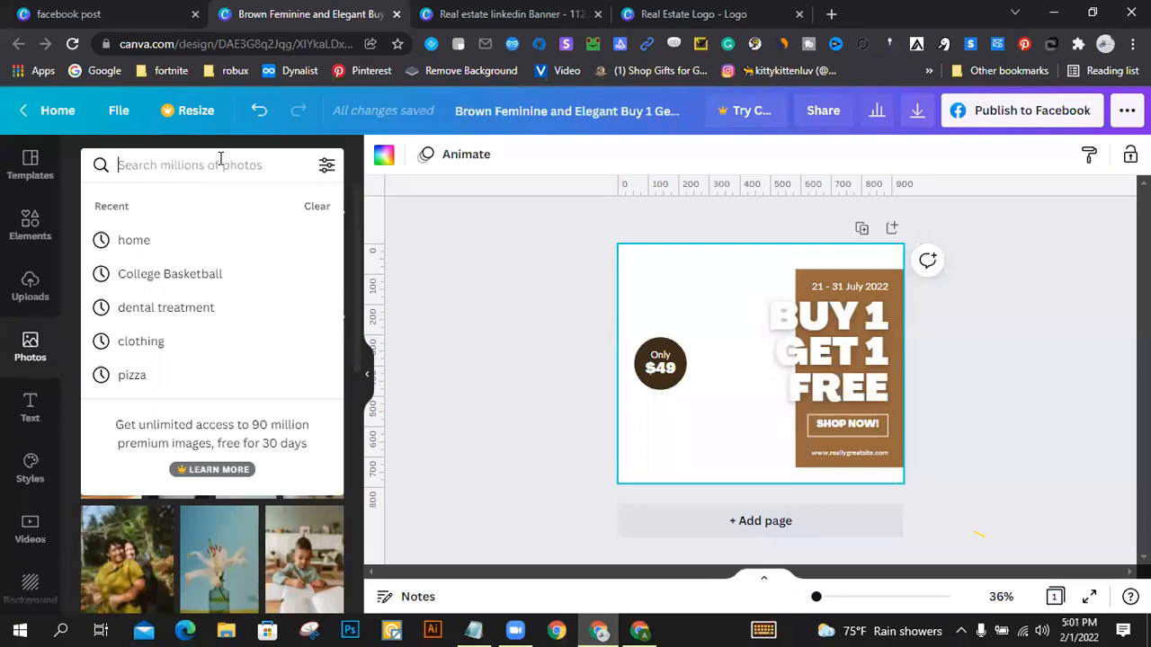
type("dreess")
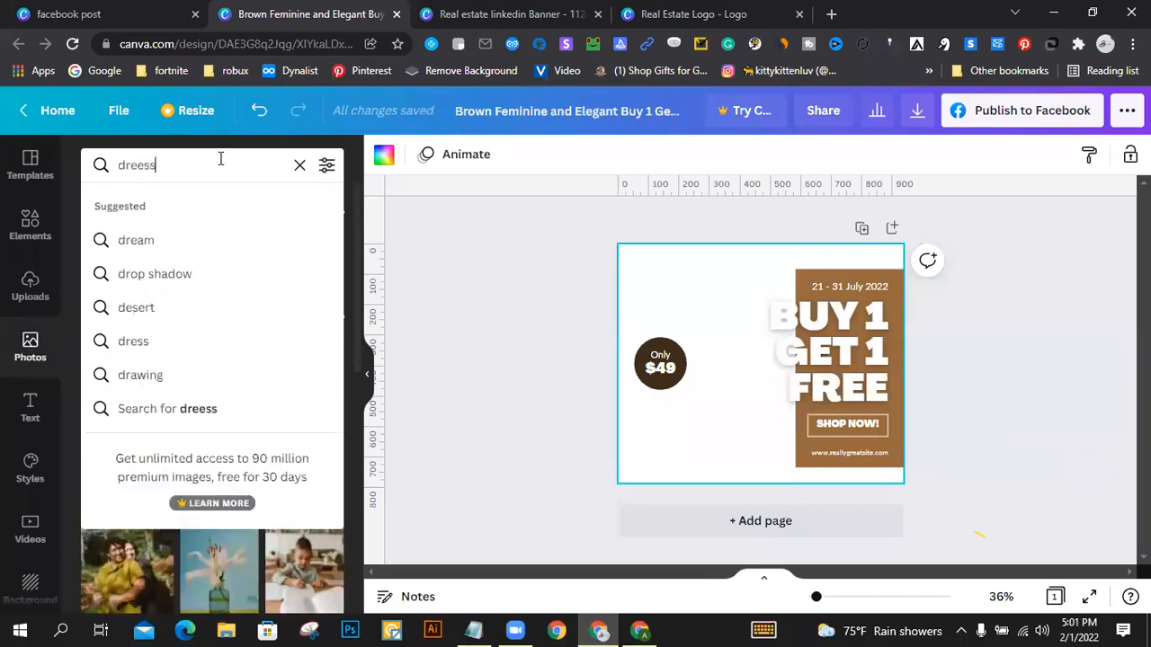
key("BackSpace")
key("BackSpace")
key("BackSpace")
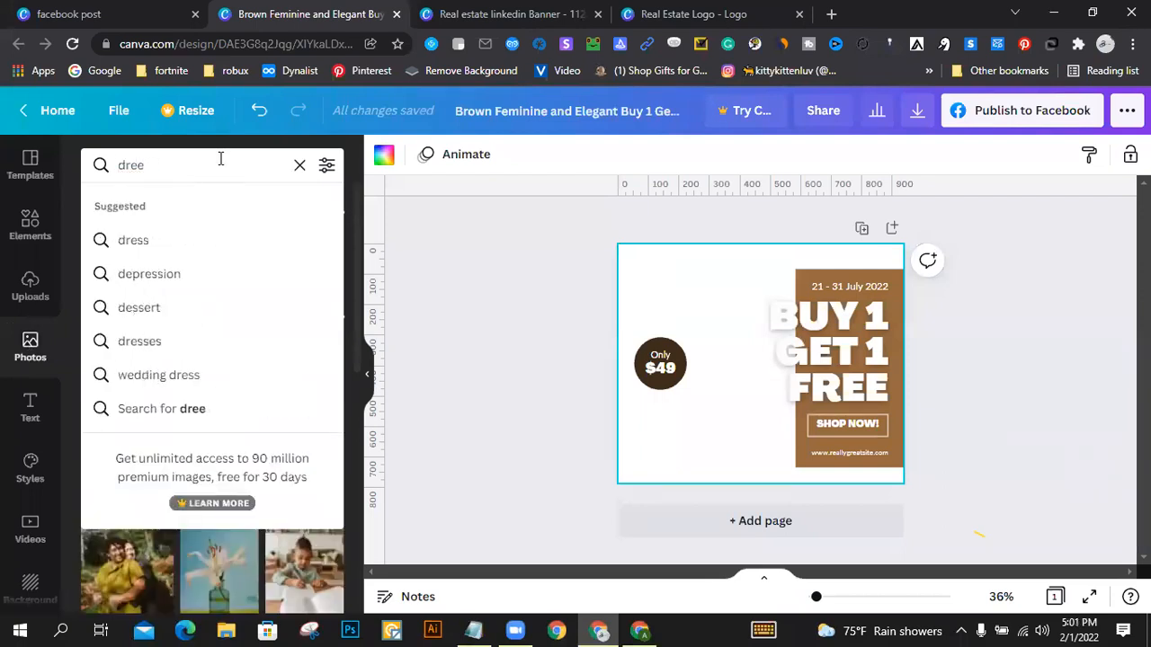
type("ss")
key("Return")
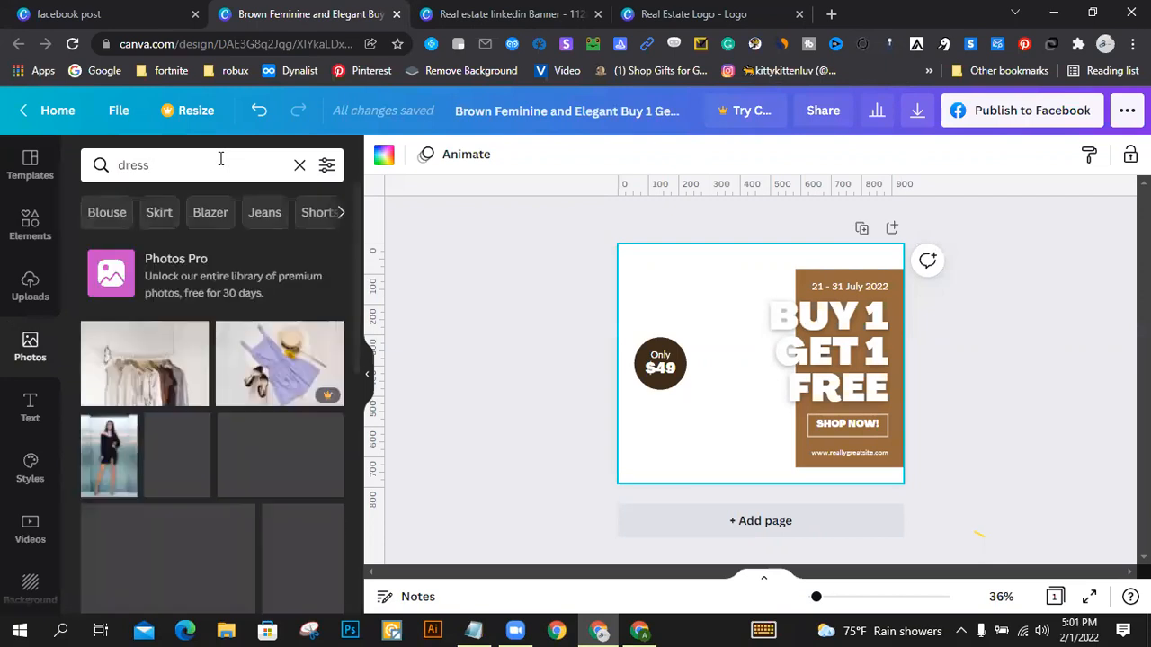
Step: Browse the dress photo results for a replacement background photo for the Facebook post
scroll(250, 296, "down", 2)
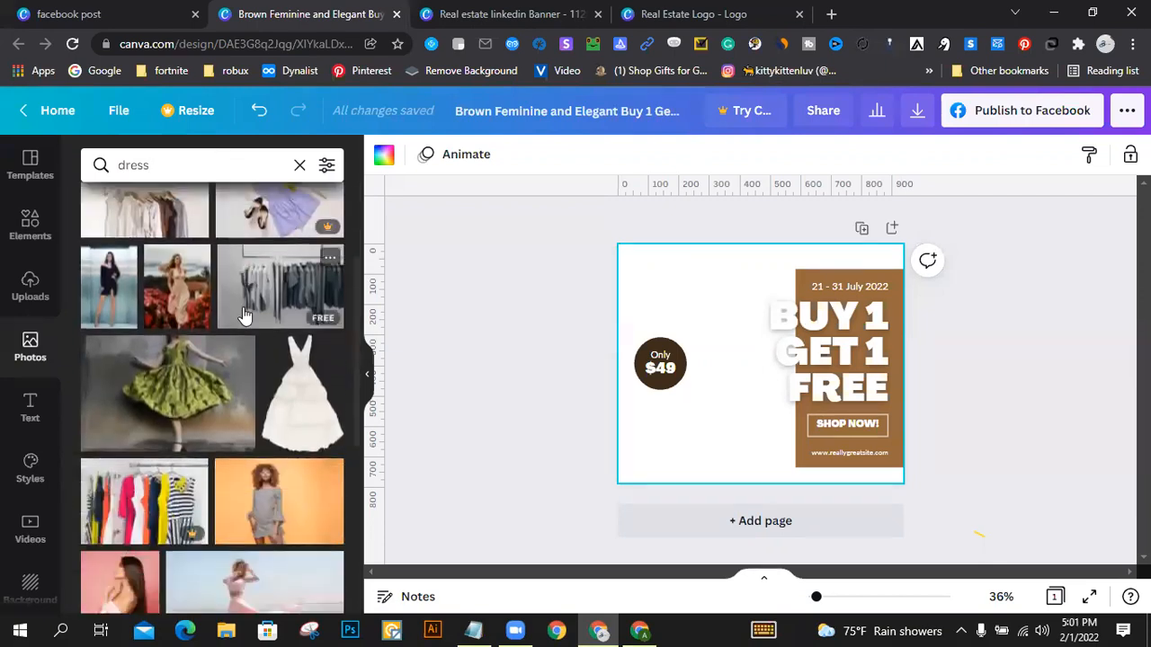
scroll(254, 310, "down", 2)
scroll(253, 310, "down", 5)
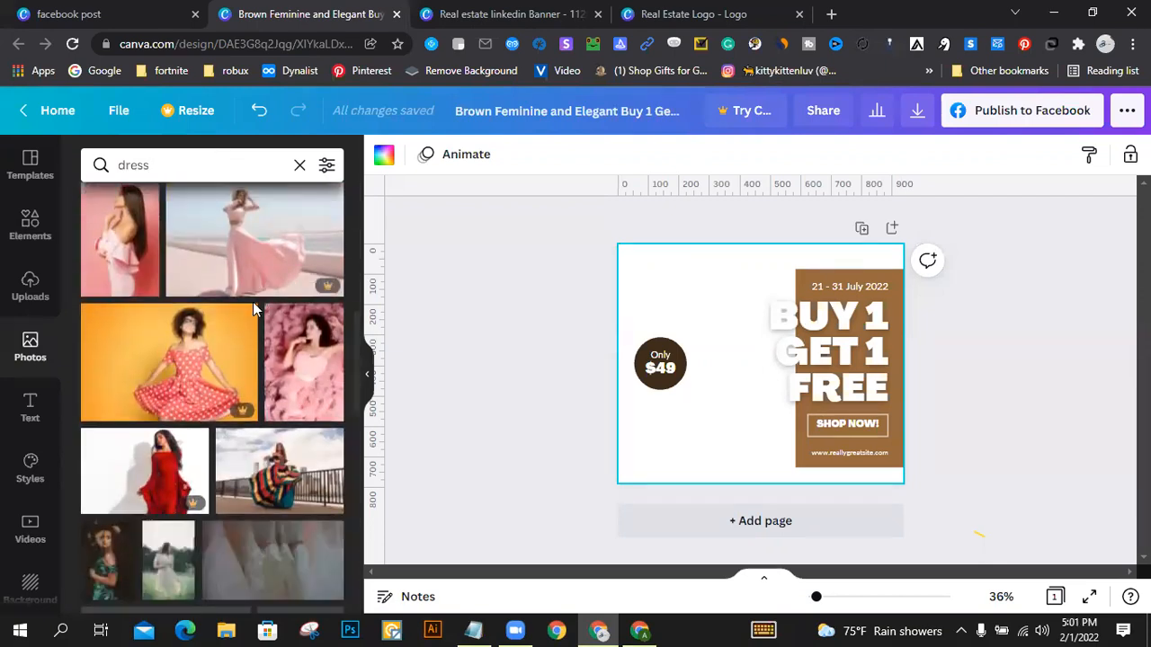
scroll(258, 308, "down", 3)
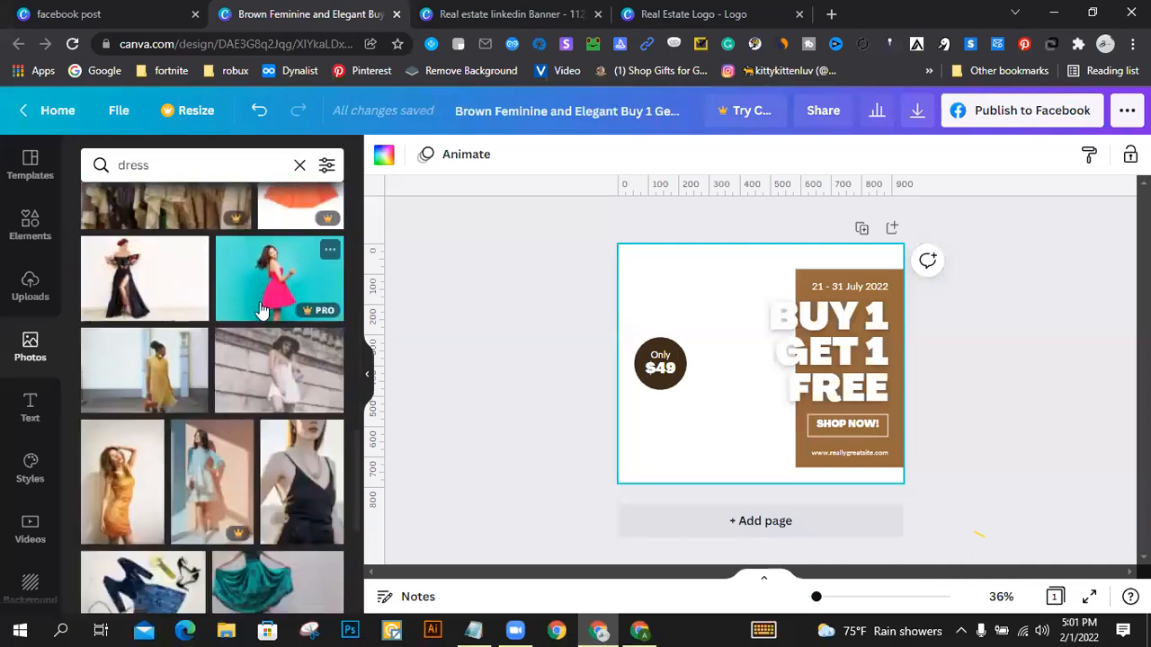
scroll(261, 309, "down", 4)
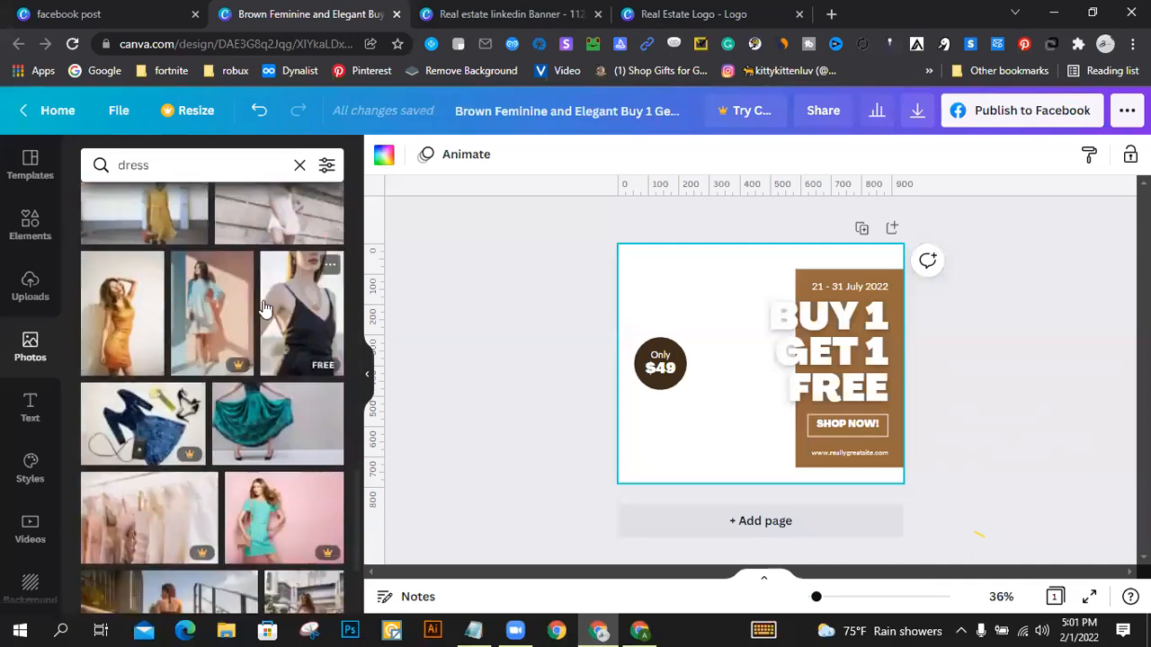
scroll(265, 308, "down", 3)
scroll(265, 308, "down", 3)
scroll(266, 308, "down", 2)
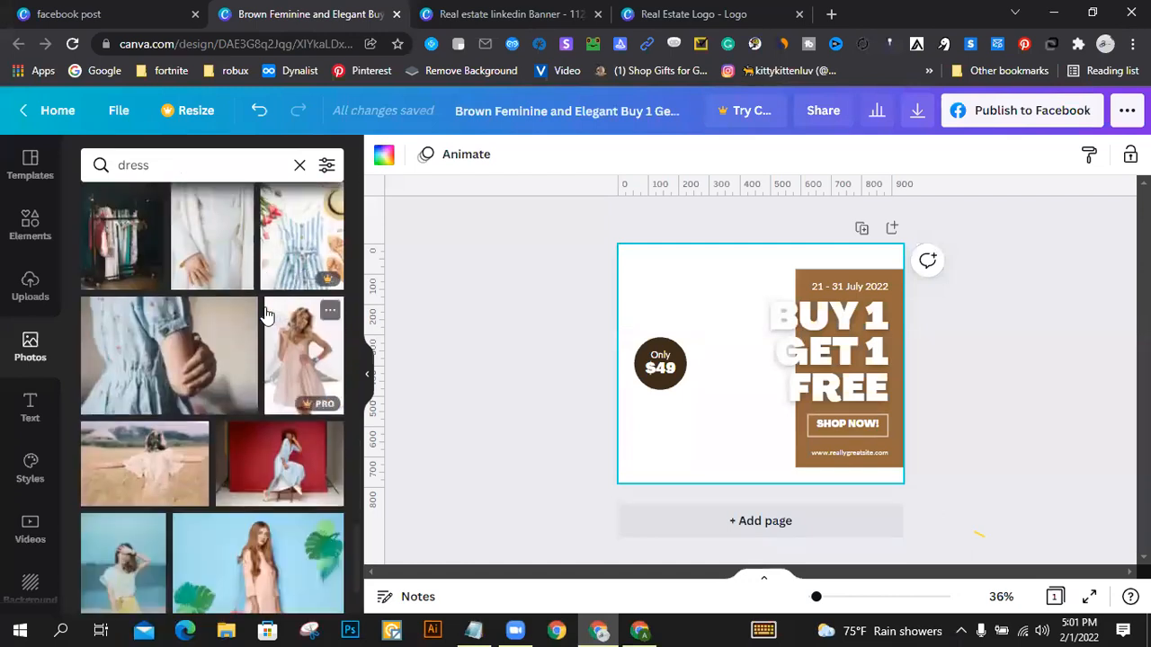
scroll(266, 315, "down", 2)
scroll(266, 316, "down", 4)
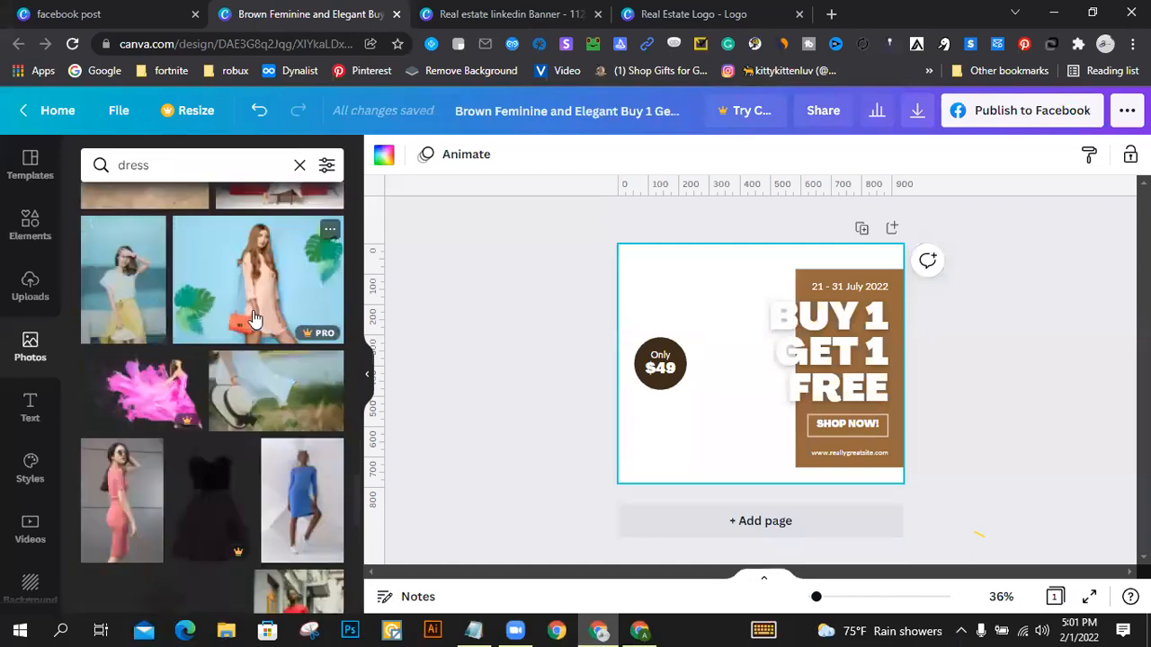
scroll(252, 316, "down", 3)
scroll(251, 316, "down", 3)
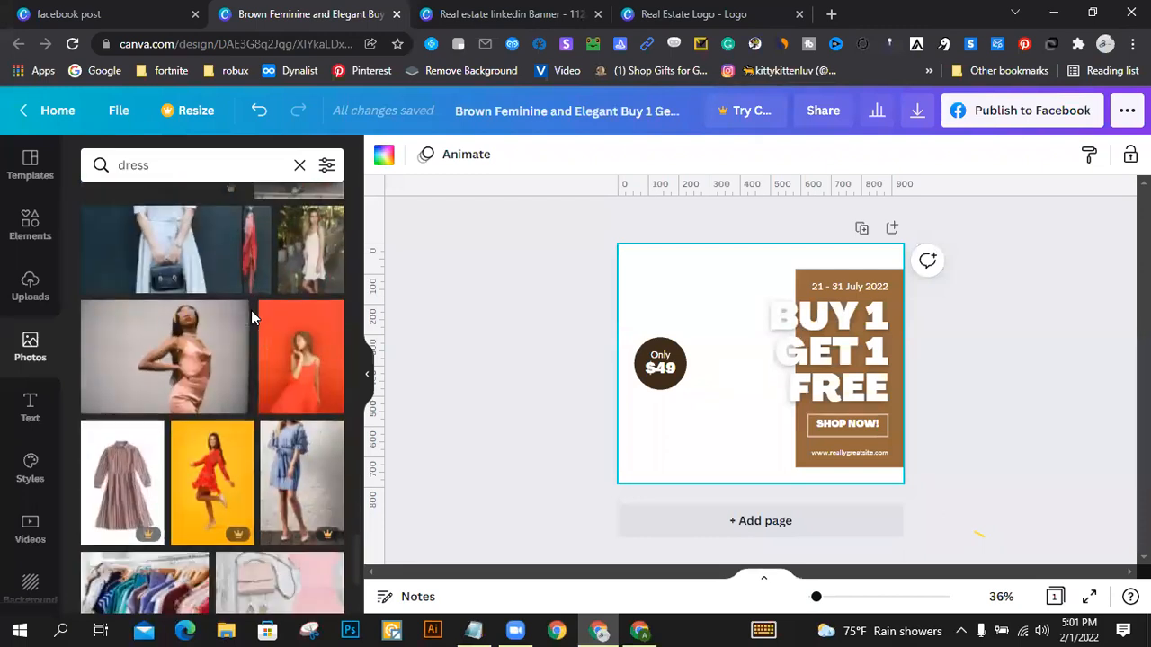
scroll(253, 319, "up", 4)
scroll(250, 319, "up", 5)
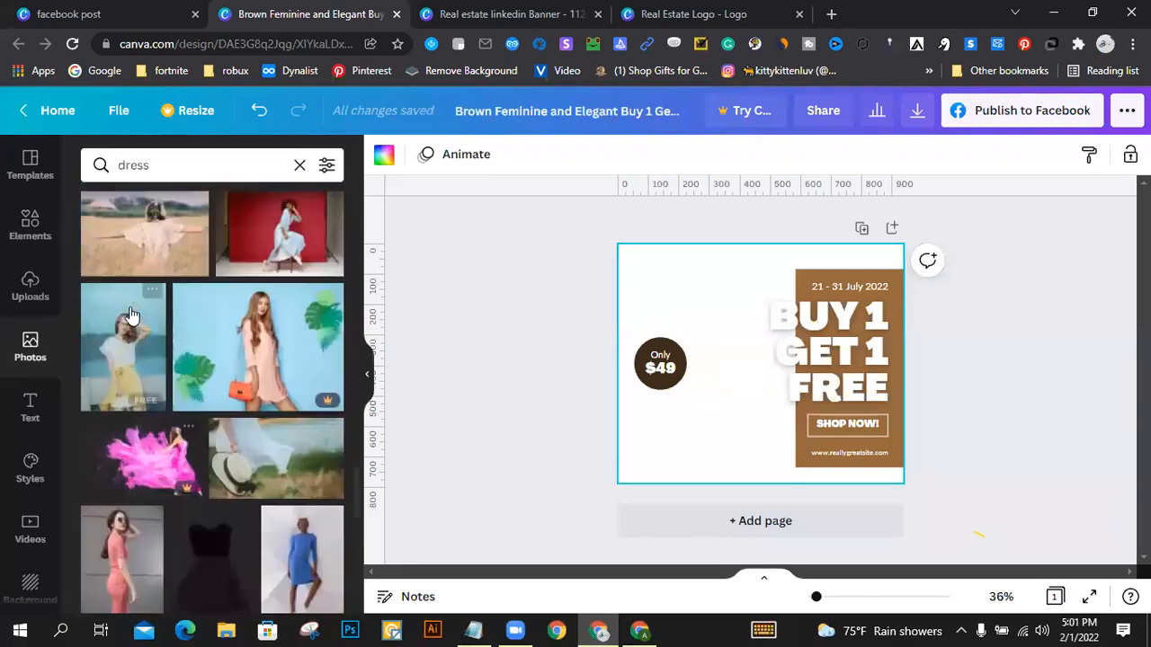
left_click(95, 378)
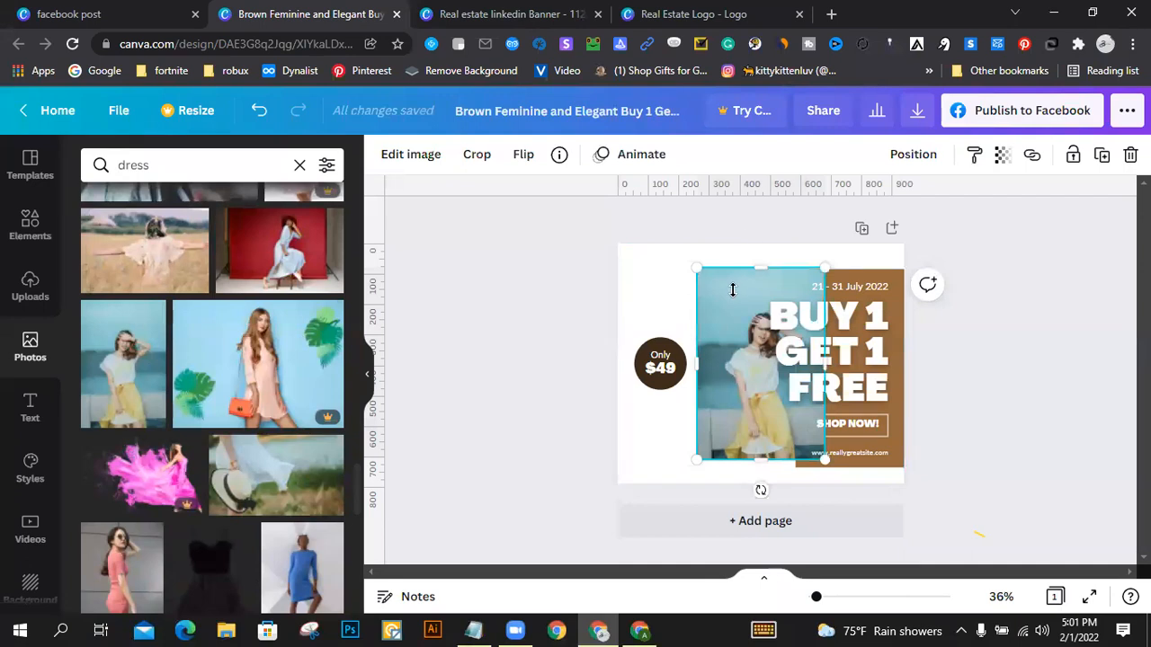
left_click_drag(726, 411, 652, 429)
left_click_drag(745, 292, 762, 267)
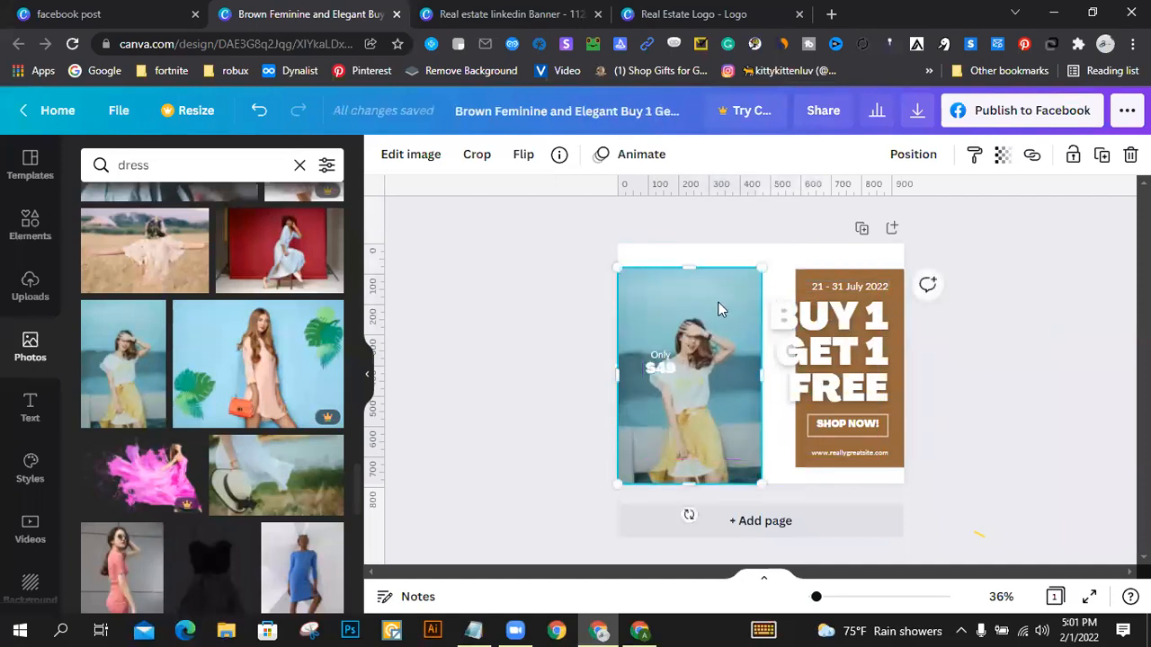
key("Delete")
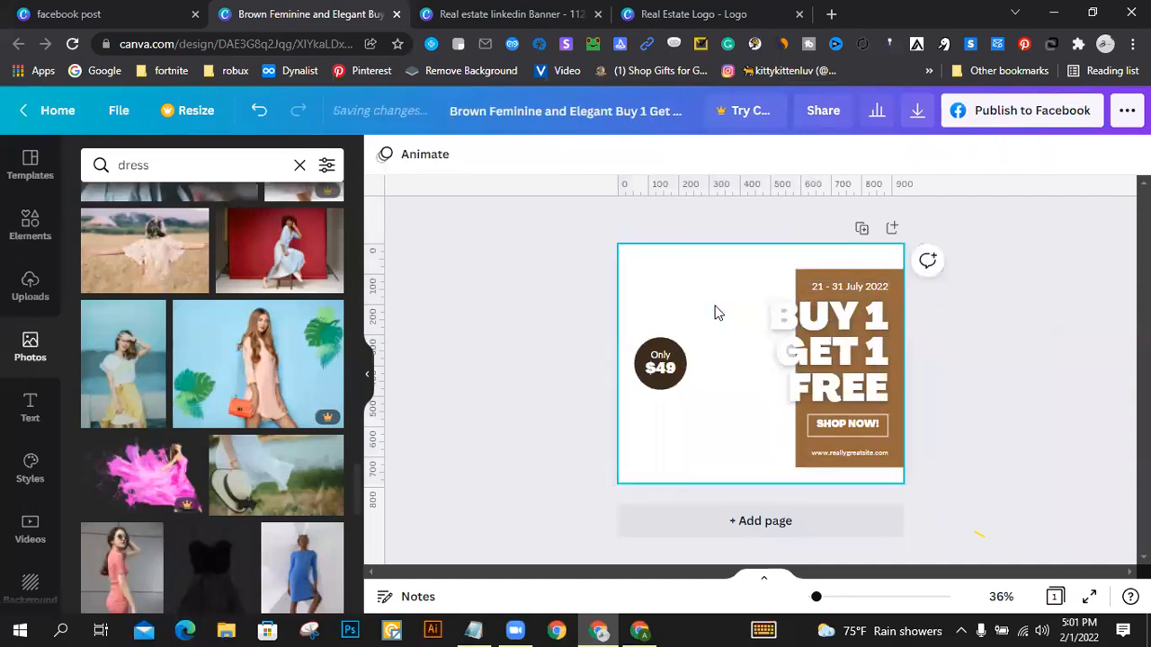
Step: Insert the photo of light clothes on a hanging rail and enlarge and position it to cover the whole page
scroll(159, 355, "down", 3)
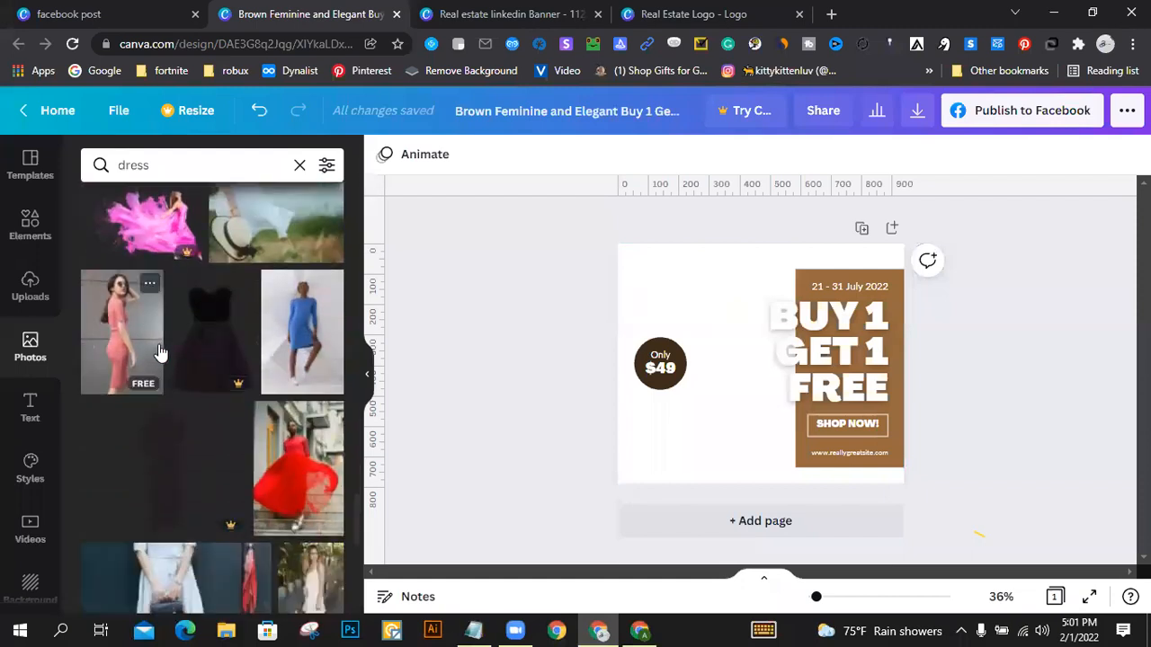
scroll(158, 353, "down", 5)
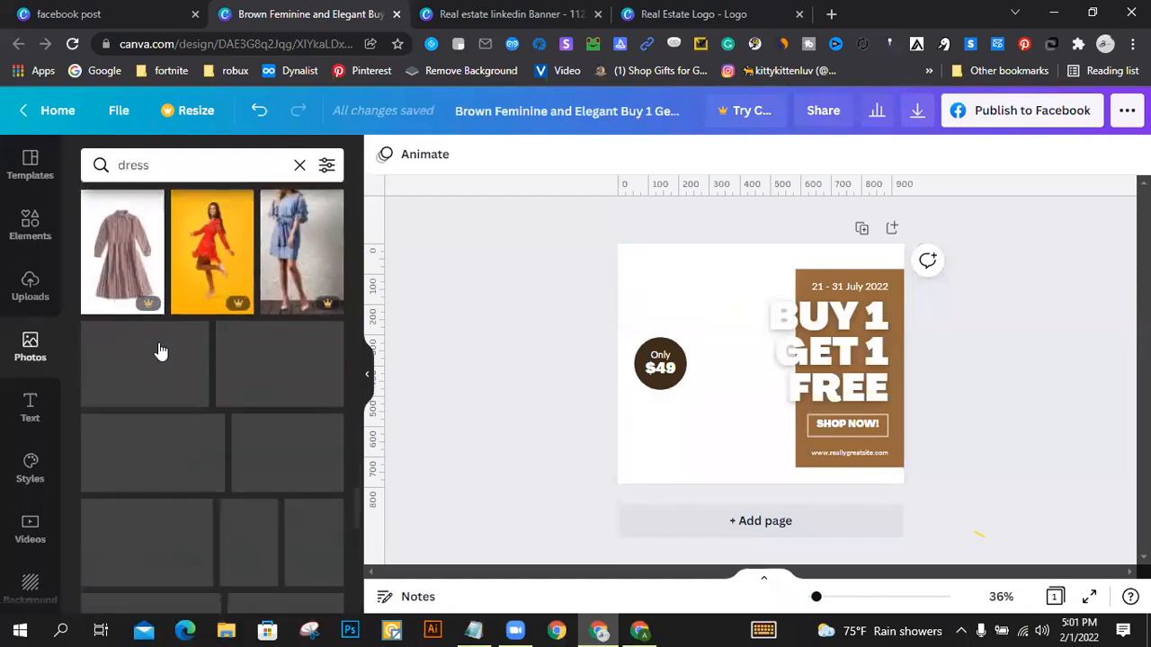
scroll(159, 353, "down", 2)
scroll(158, 350, "down", 8)
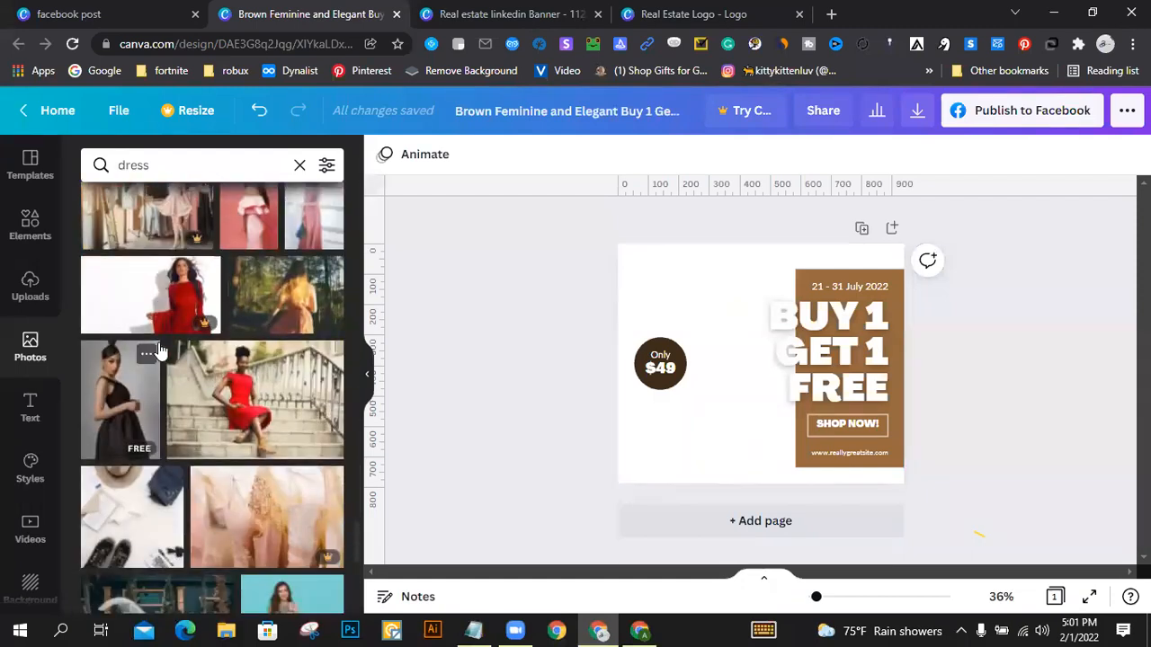
scroll(160, 347, "down", 6)
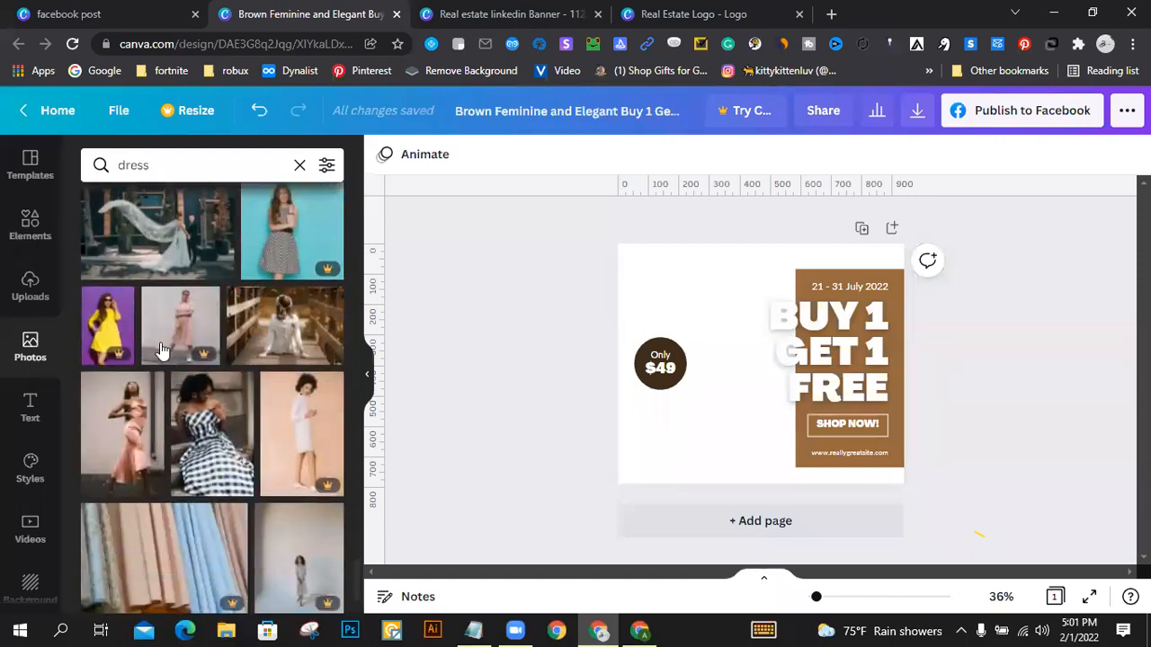
scroll(200, 364, "down", 8)
scroll(200, 364, "up", 10)
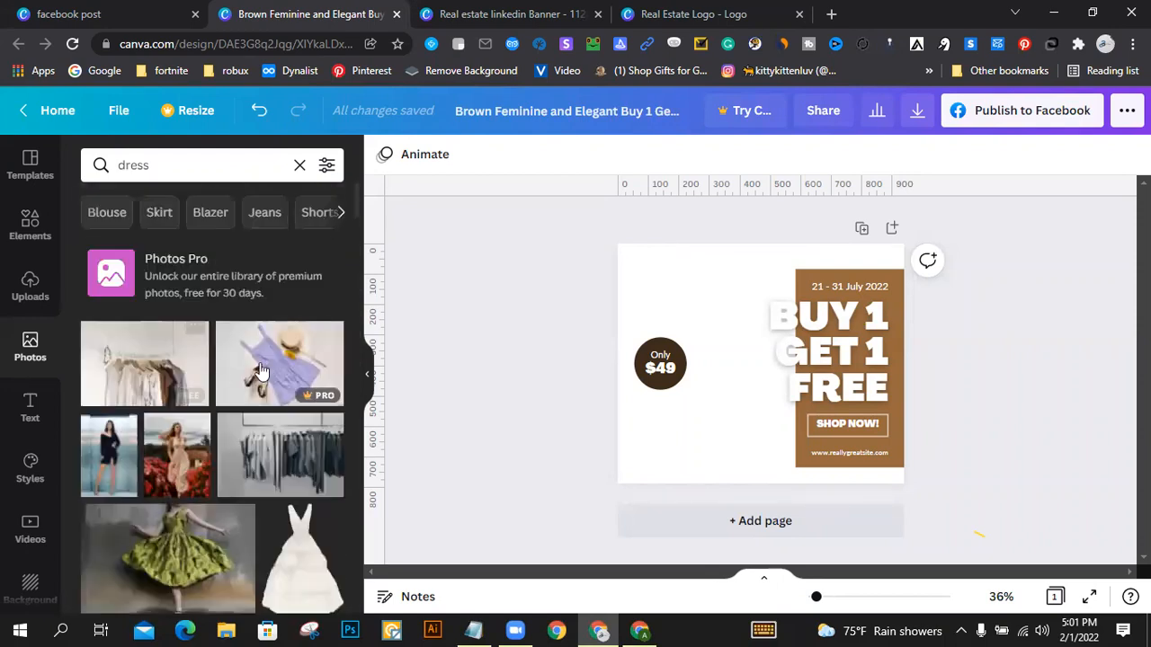
left_click(135, 378)
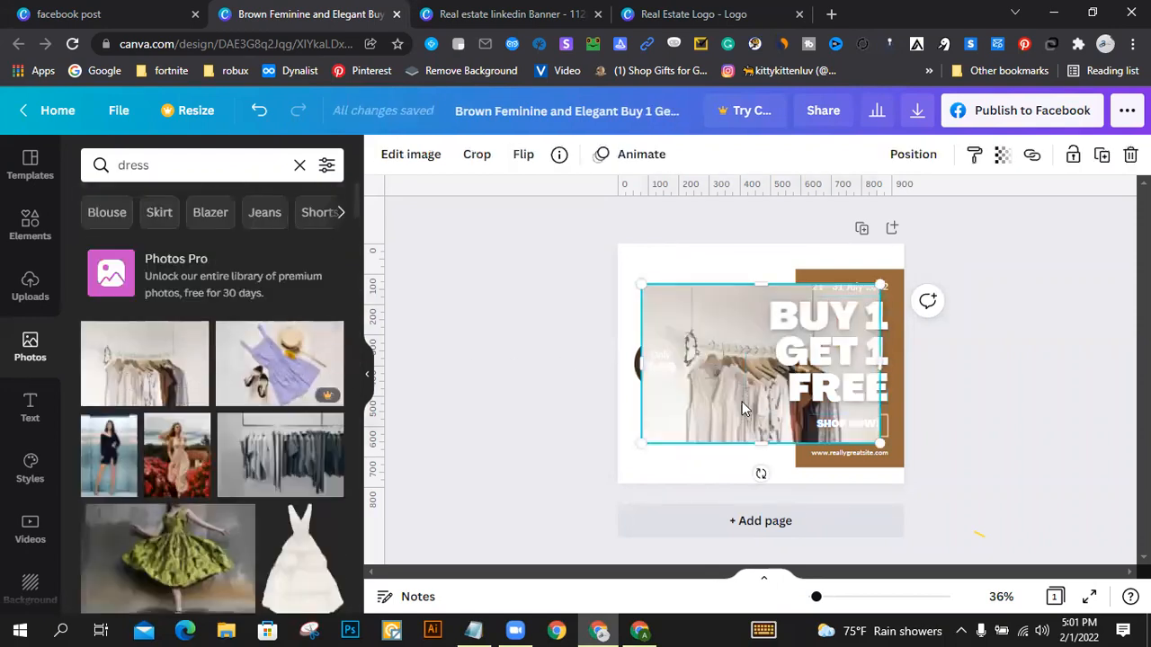
left_click_drag(719, 419, 697, 374)
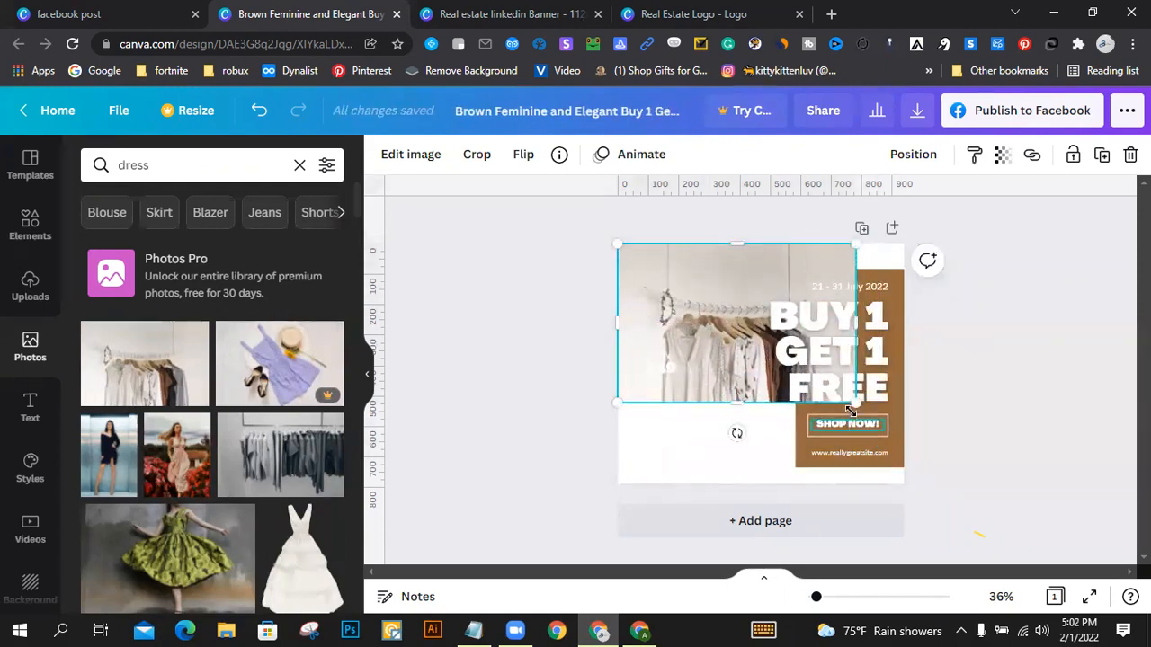
left_click_drag(855, 402, 966, 504)
left_click_drag(738, 416, 657, 419)
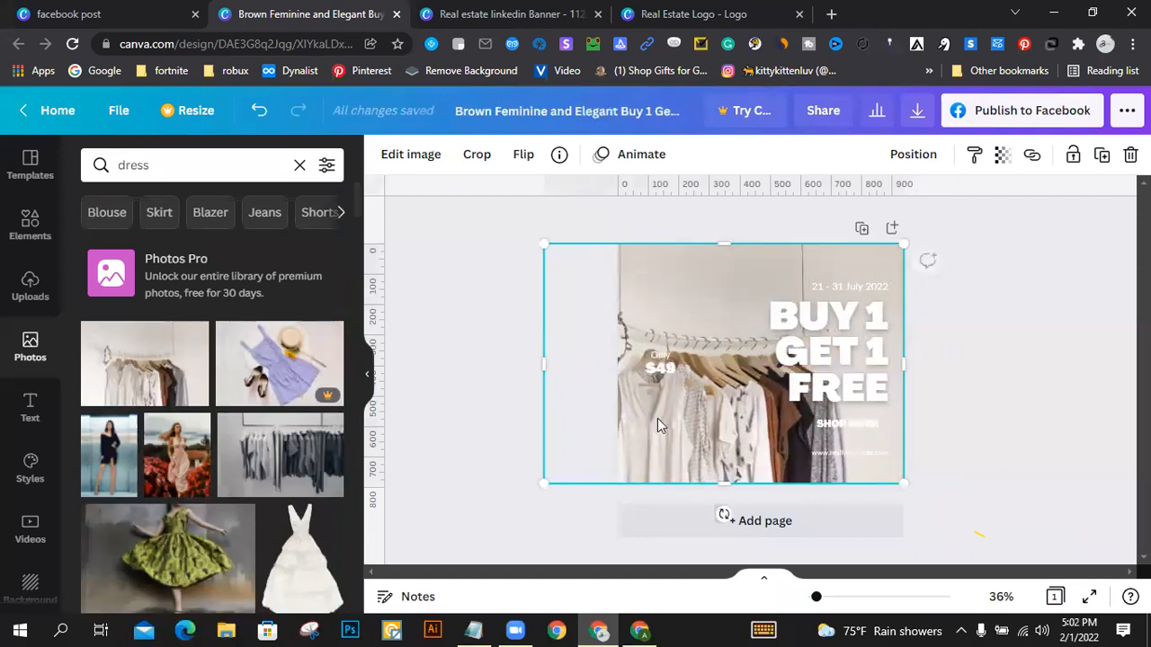
Step: Send the clothes rail photo to the back, behind the offer panel and price badge
right_click(680, 406)
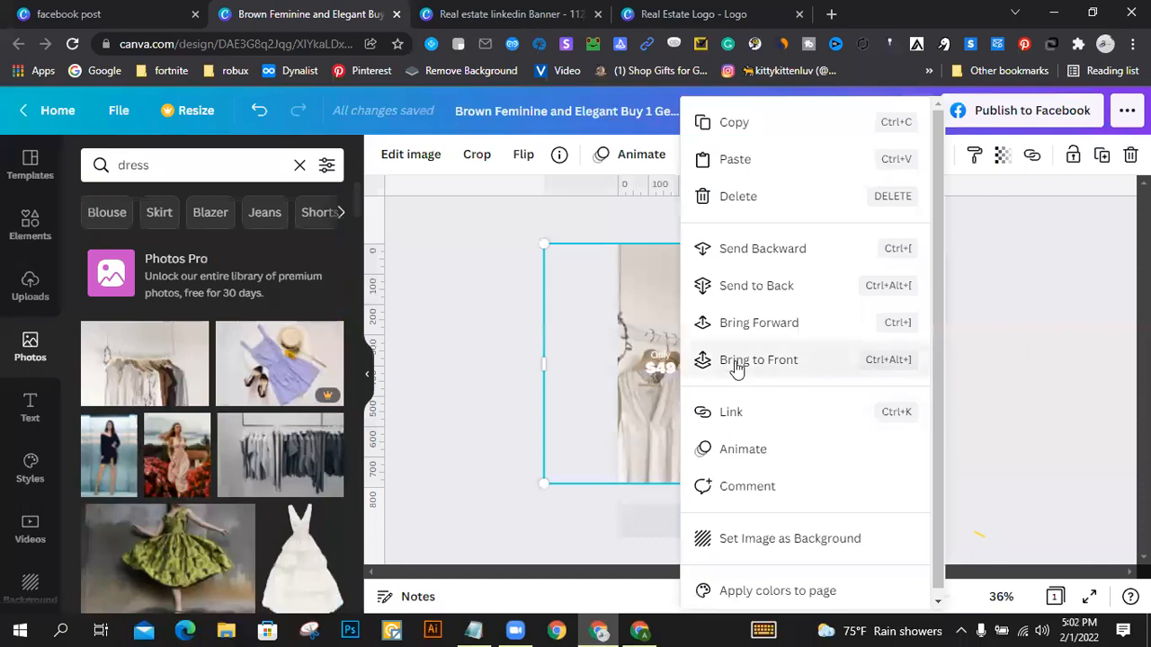
left_click(754, 292)
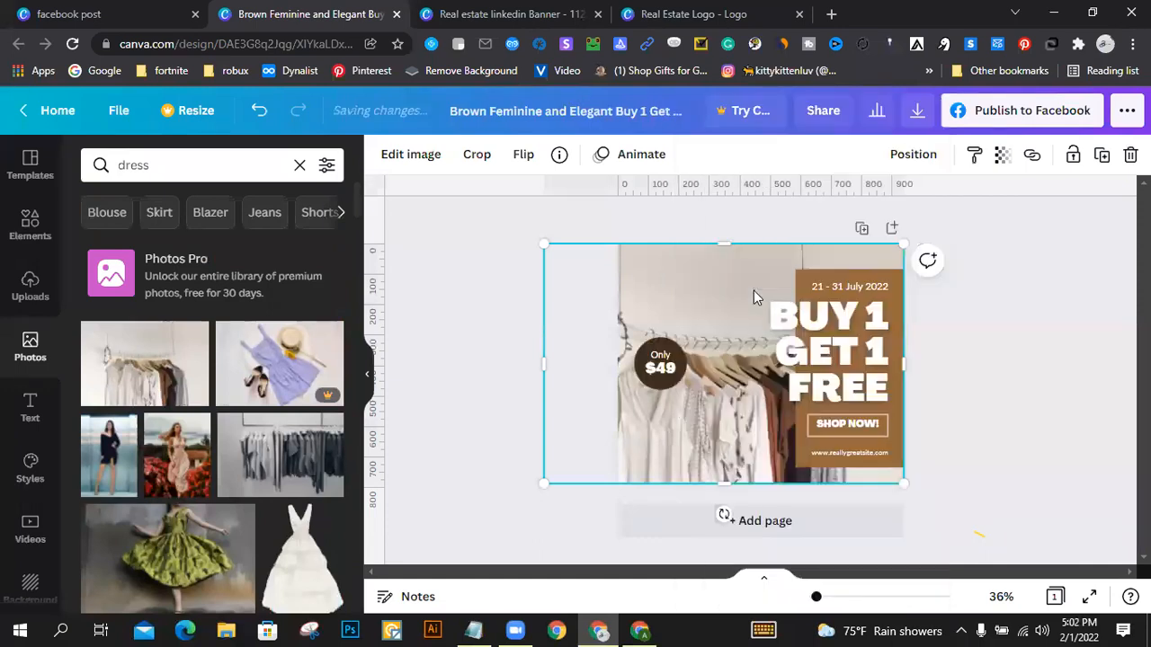
left_click(1003, 312)
Step: Replace the price in the round badge with "4000 BDT" and reduce its font size to fit the circle
left_click(654, 374)
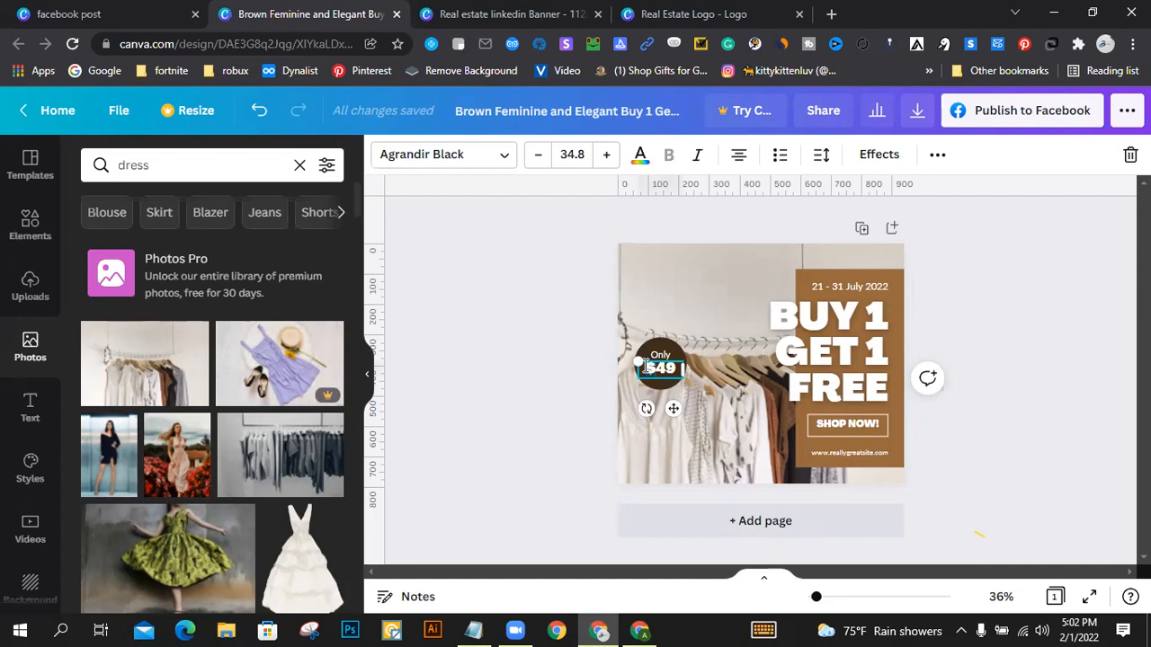
type("4")
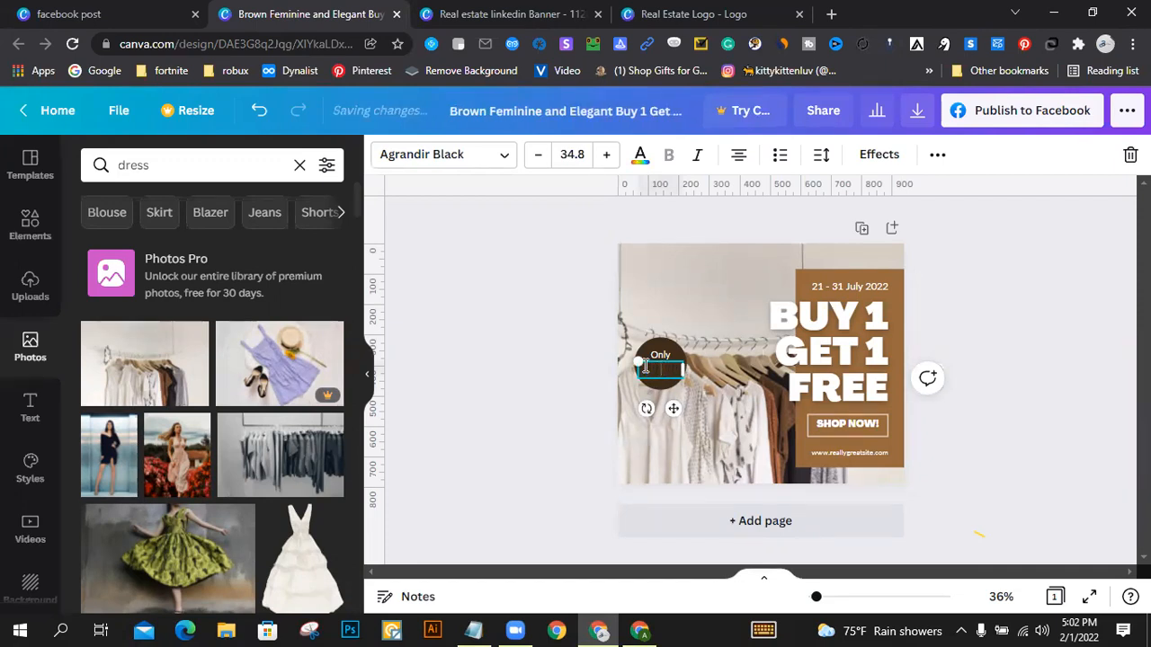
type("000")
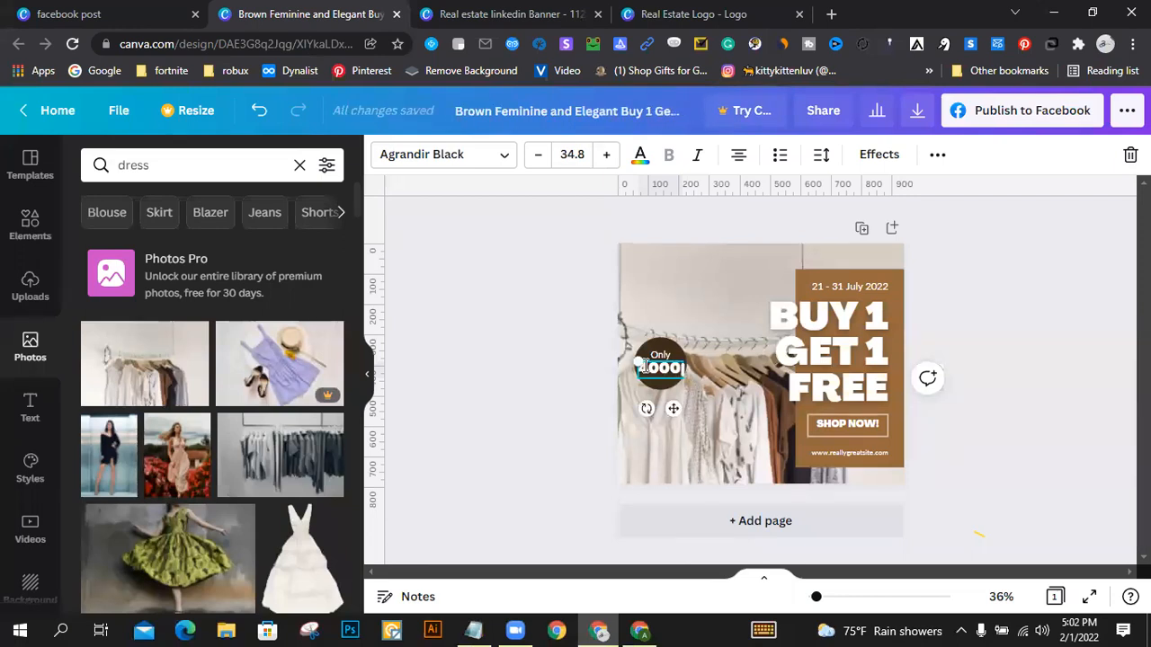
type(" B")
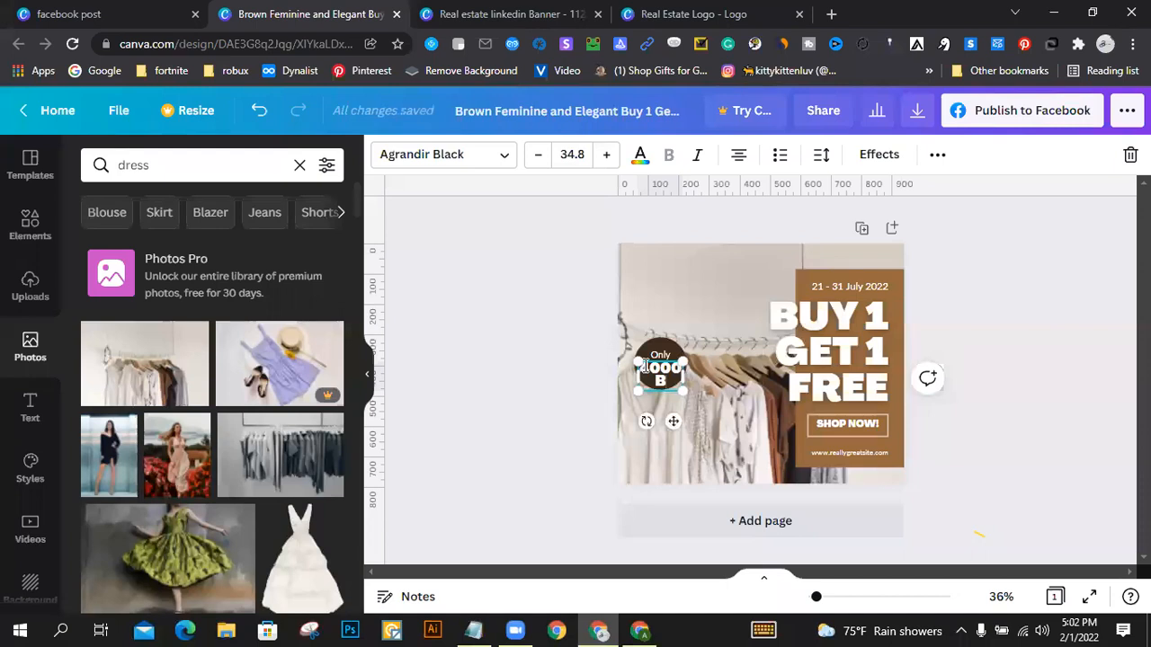
type("DT")
left_click(536, 156)
left_click(537, 156)
left_click(535, 158)
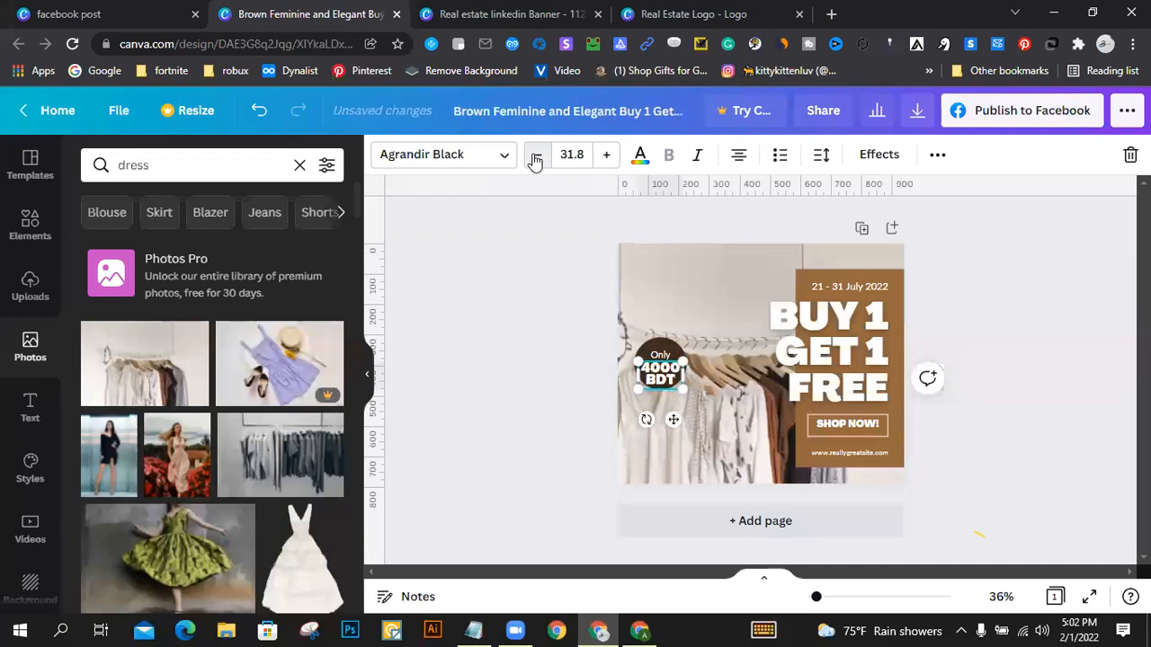
left_click(534, 160)
left_click(535, 161)
left_click(535, 160)
left_click(535, 160)
left_click(984, 365)
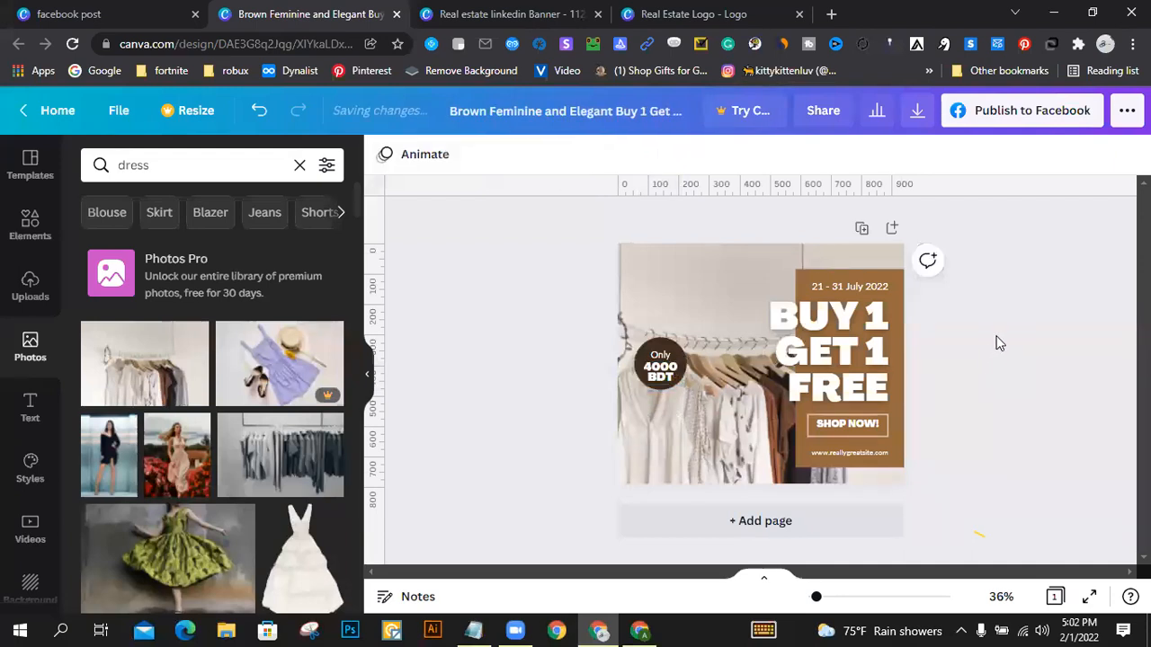
double_click(869, 286)
left_click_drag(869, 286, 831, 288)
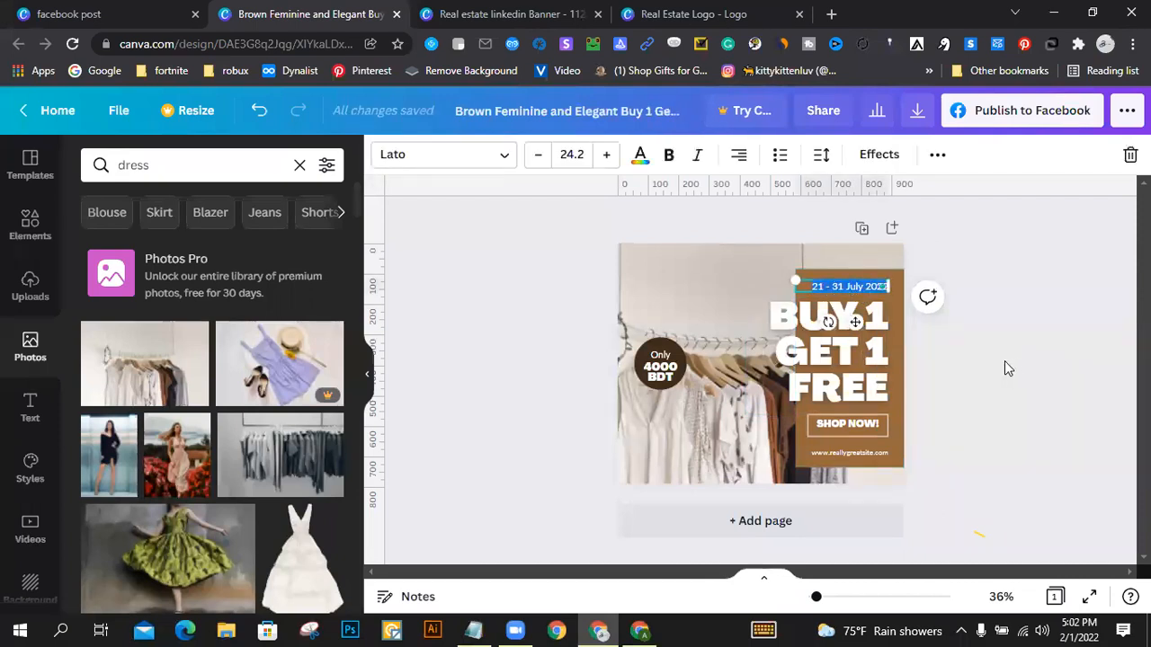
left_click(912, 417)
left_click(847, 423)
left_click(996, 424)
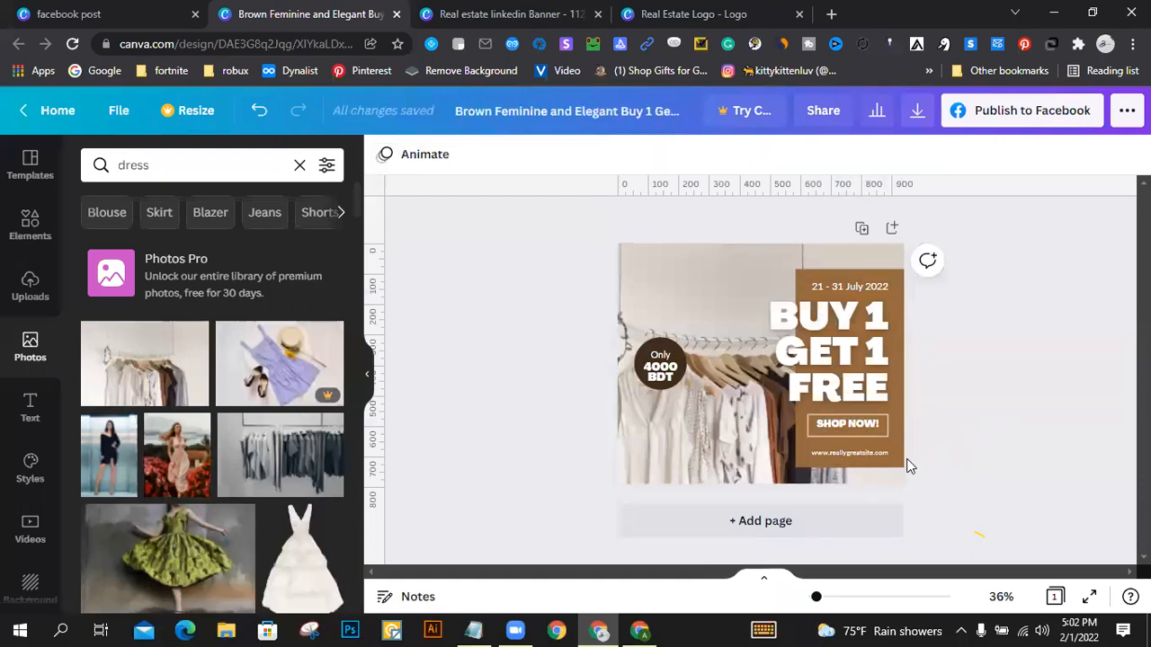
double_click(841, 453)
left_click(836, 453)
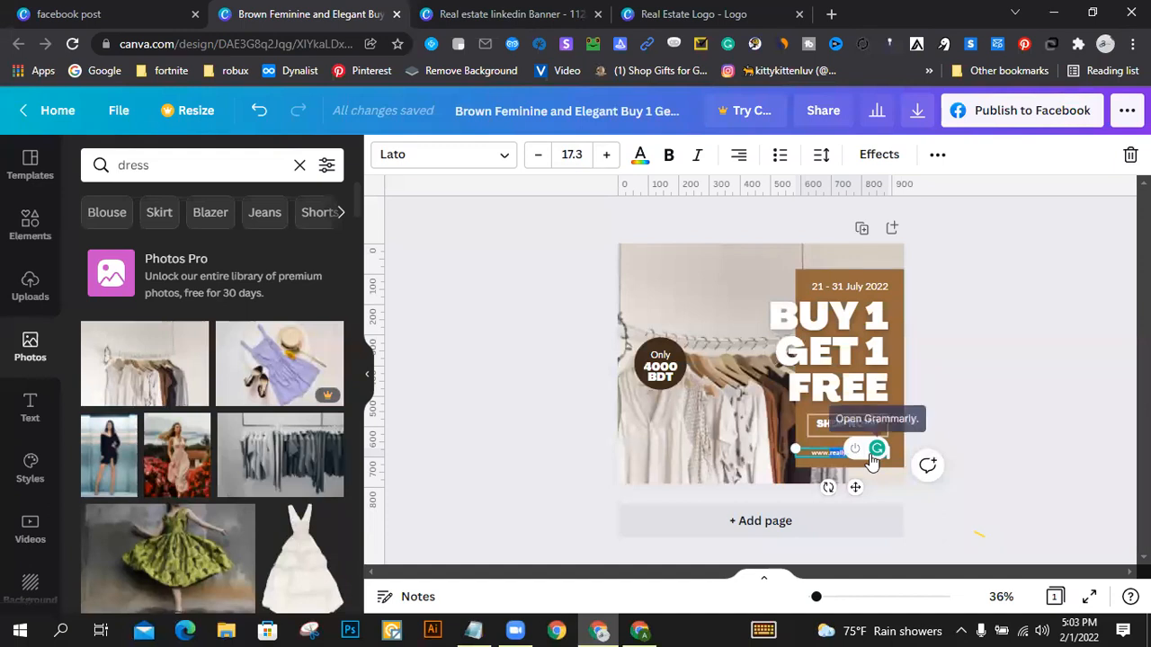
key("ctrl+a")
type("www.a")
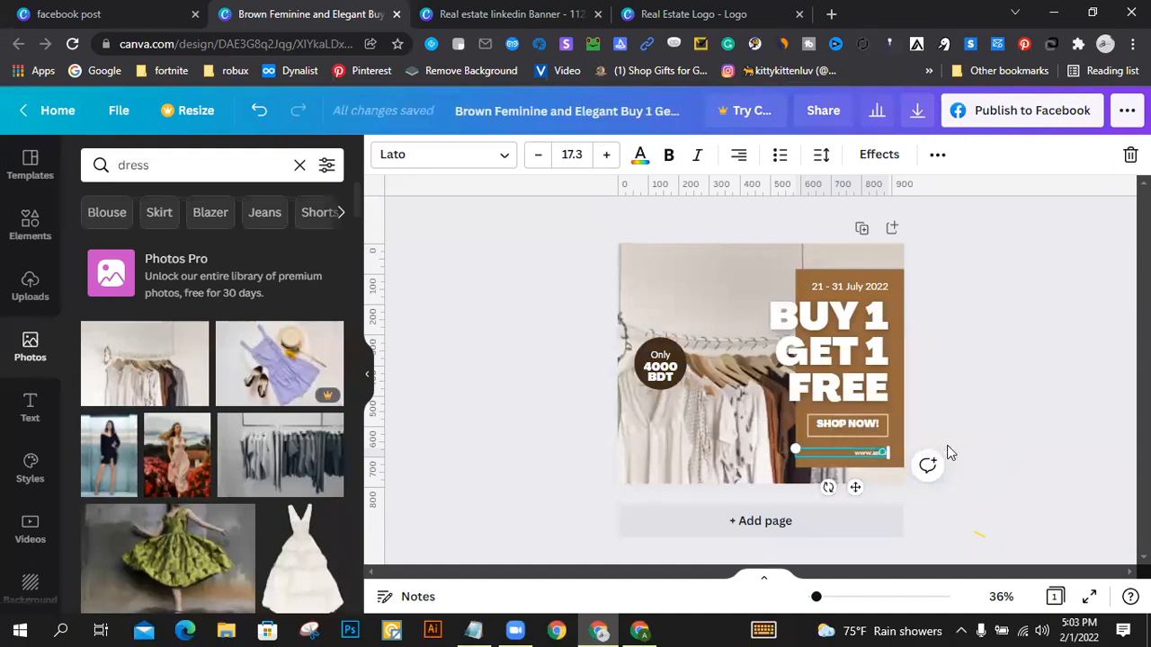
type("marbazar.com")
left_click(983, 378)
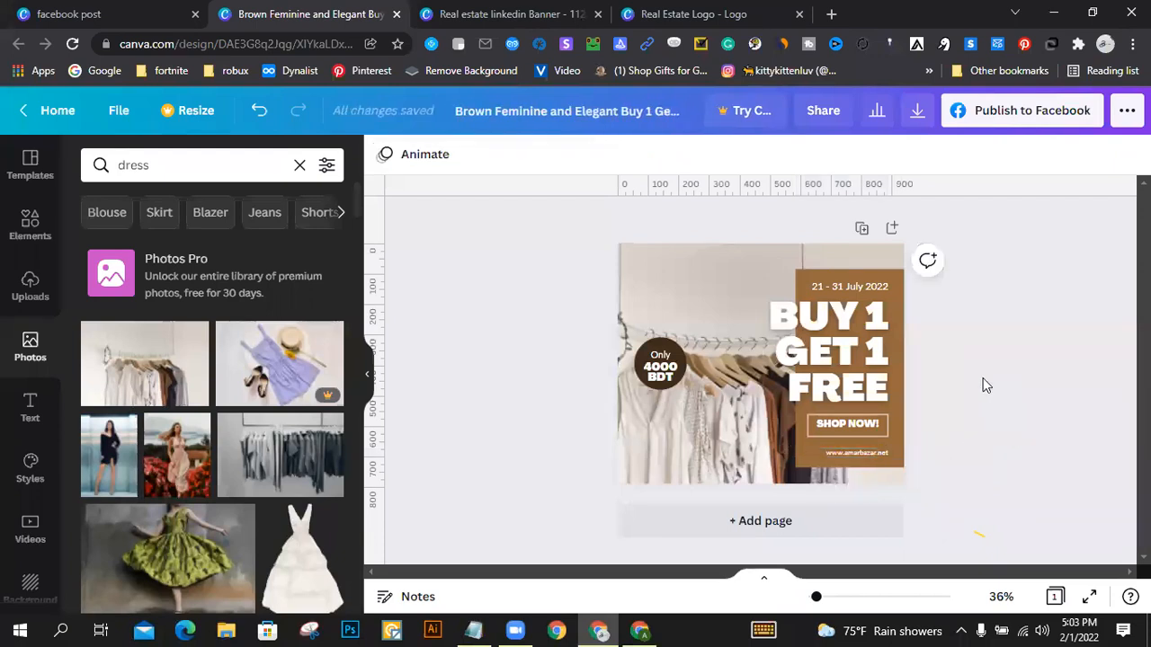
Step: Change the brown offer panel's fill to the deep violet default colour
left_click(898, 349)
left_click(382, 157)
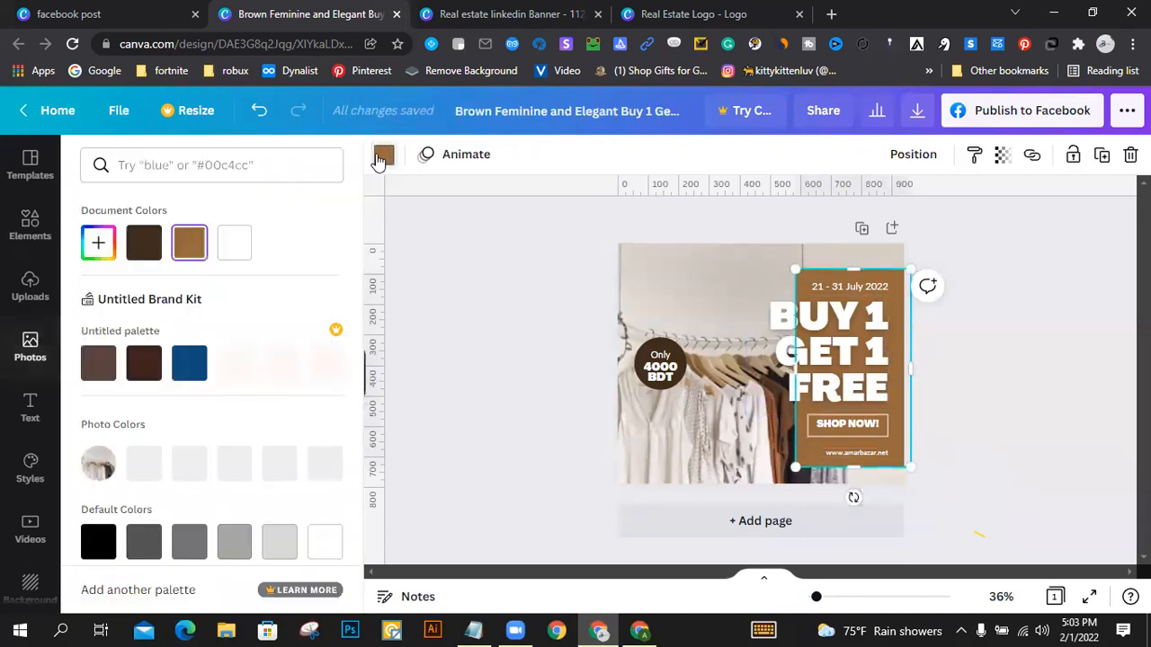
scroll(150, 376, "down", 2)
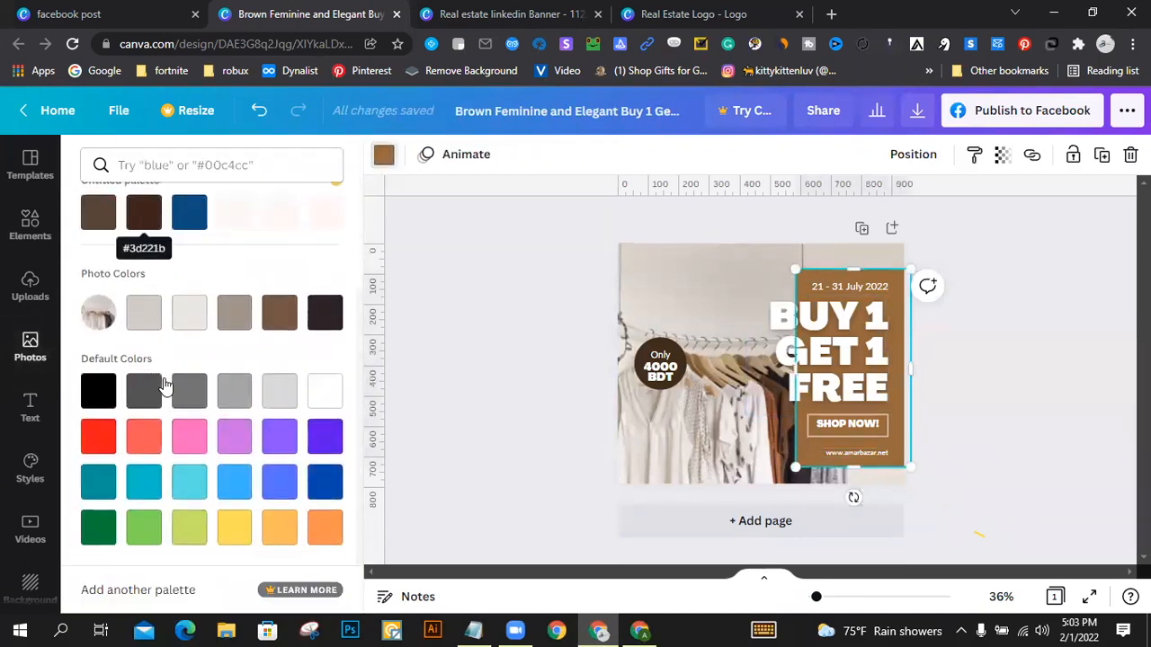
left_click(325, 442)
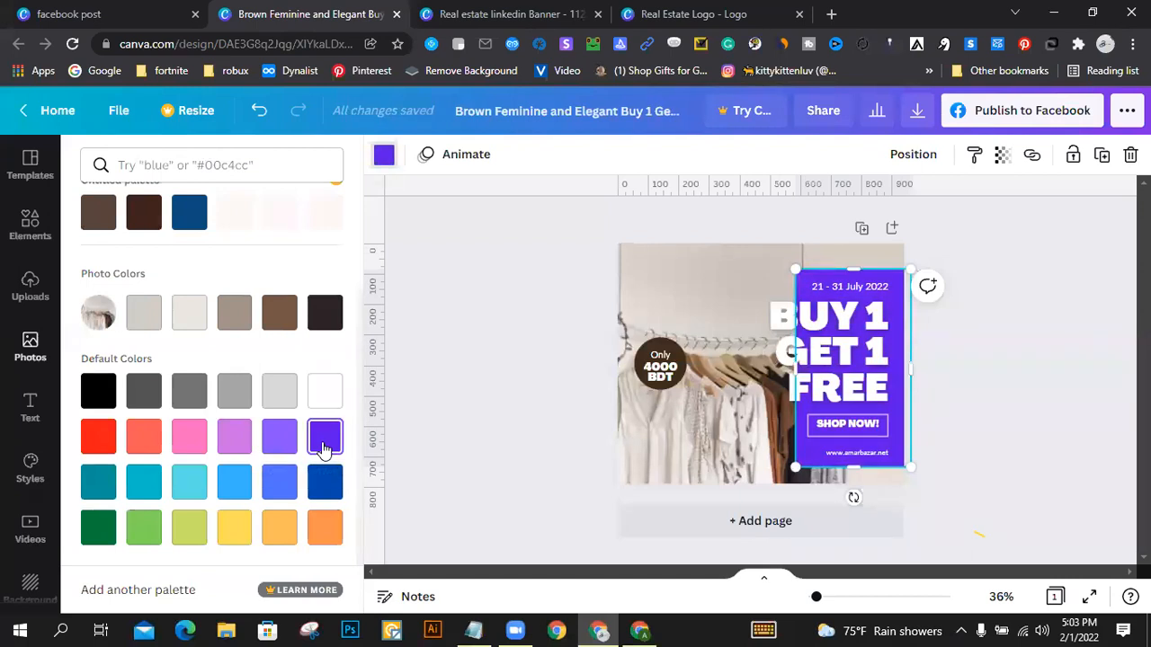
Step: Try orange on the offer panel, and settle on the medium brown from the photo colours as its fill
left_click(325, 527)
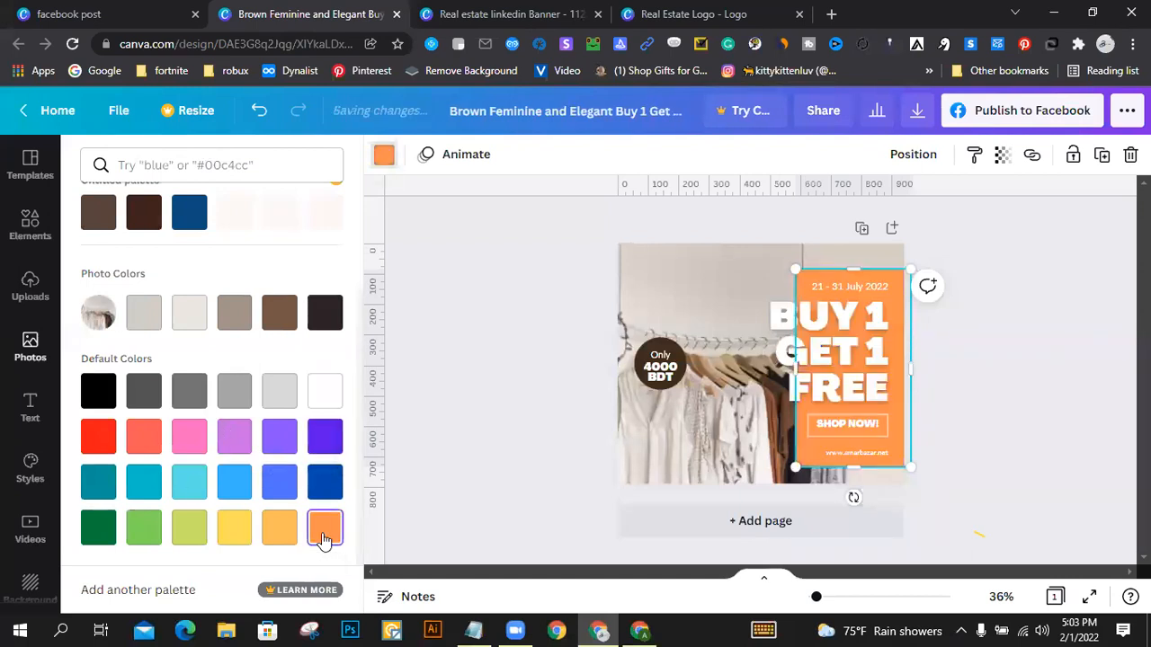
left_click(274, 322)
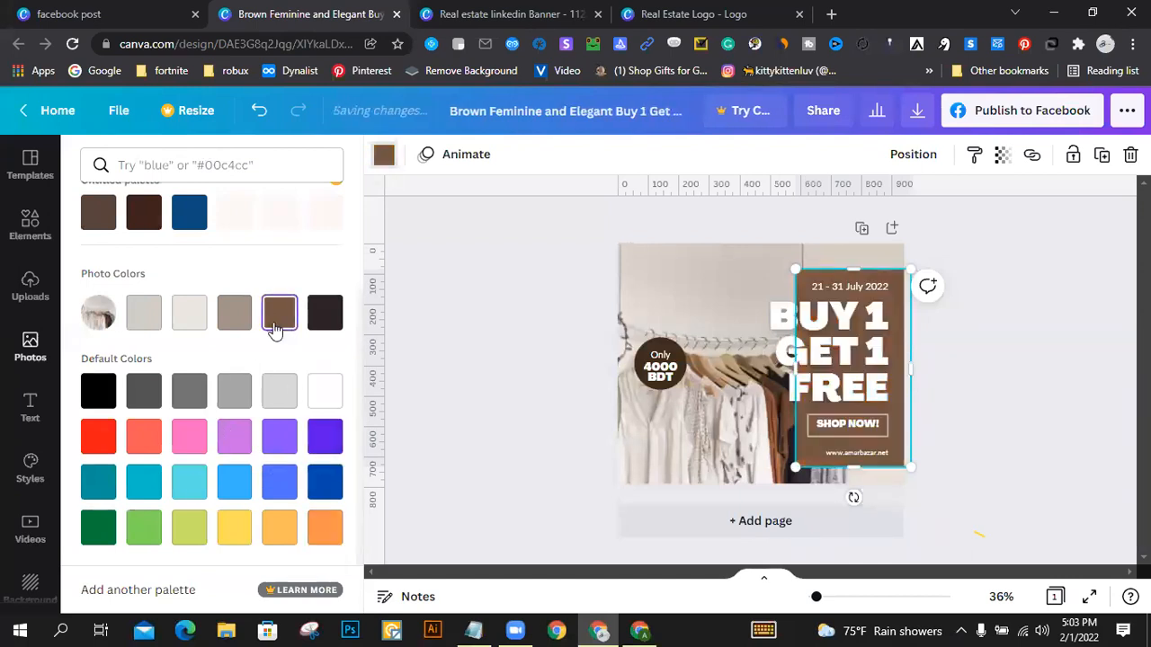
left_click(1020, 359)
left_click(1018, 353)
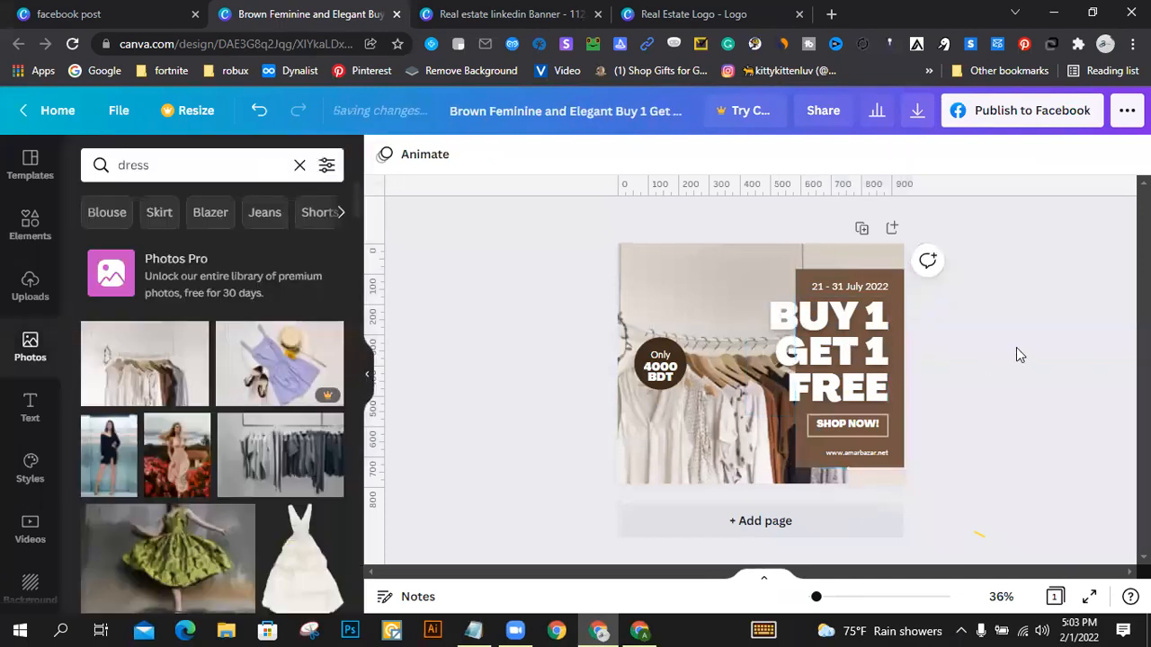
Step: Change the headline's second line to "GET 2" so the offer reads "BUY 1 GET 2 FREE"
double_click(875, 356)
double_click(875, 356)
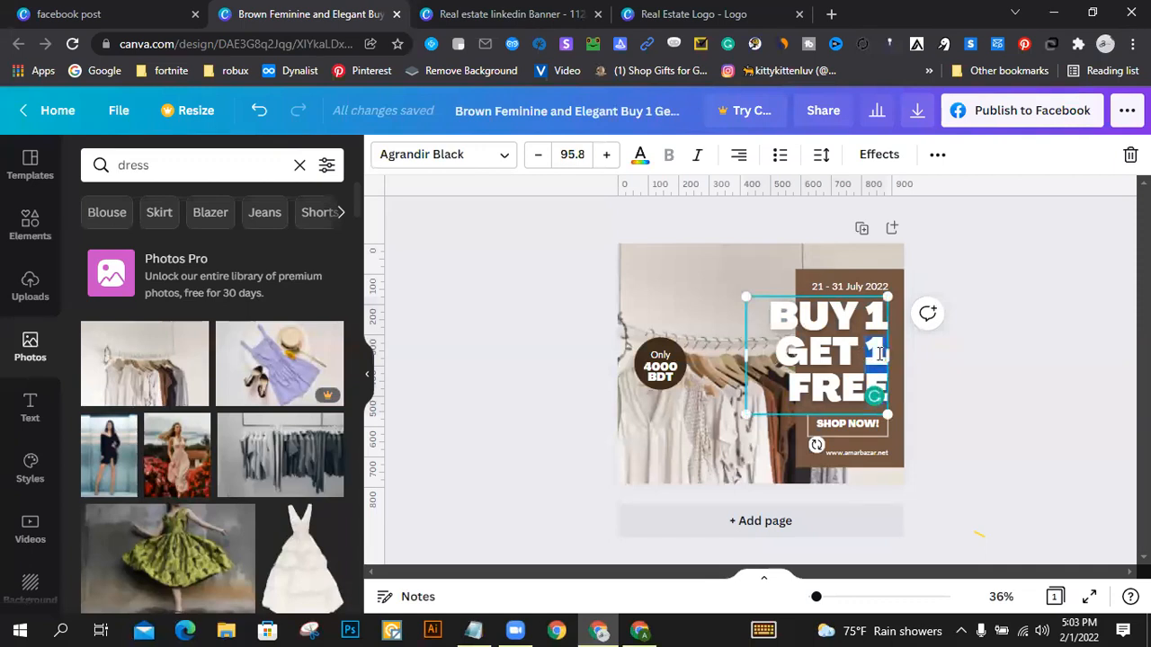
type("2")
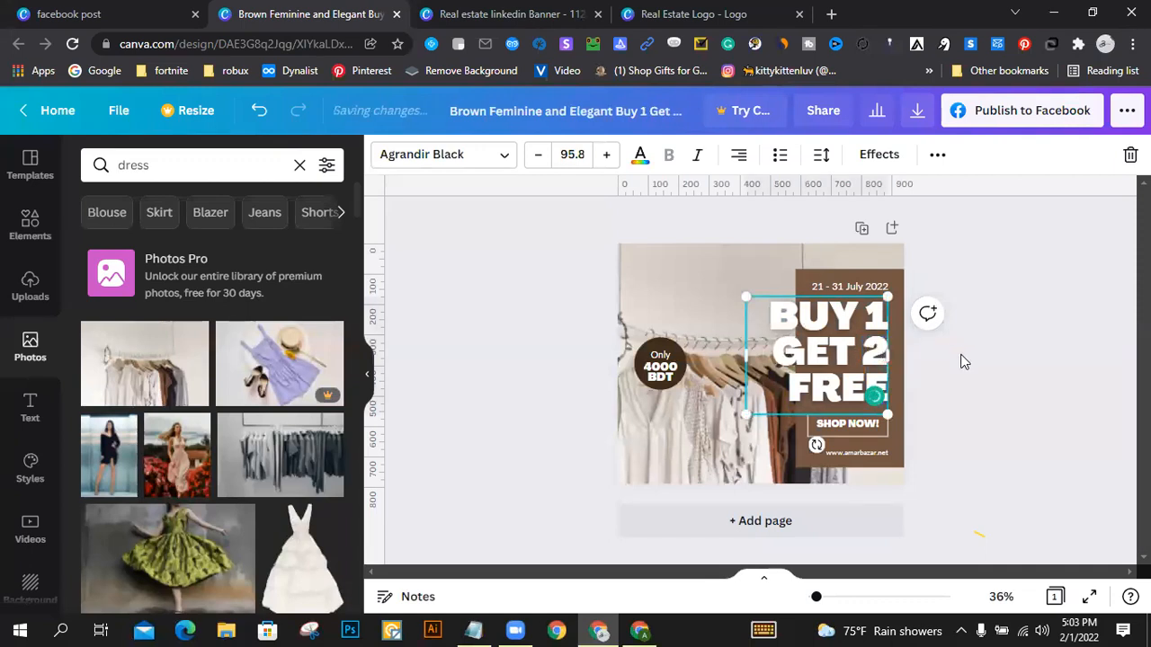
left_click(990, 372)
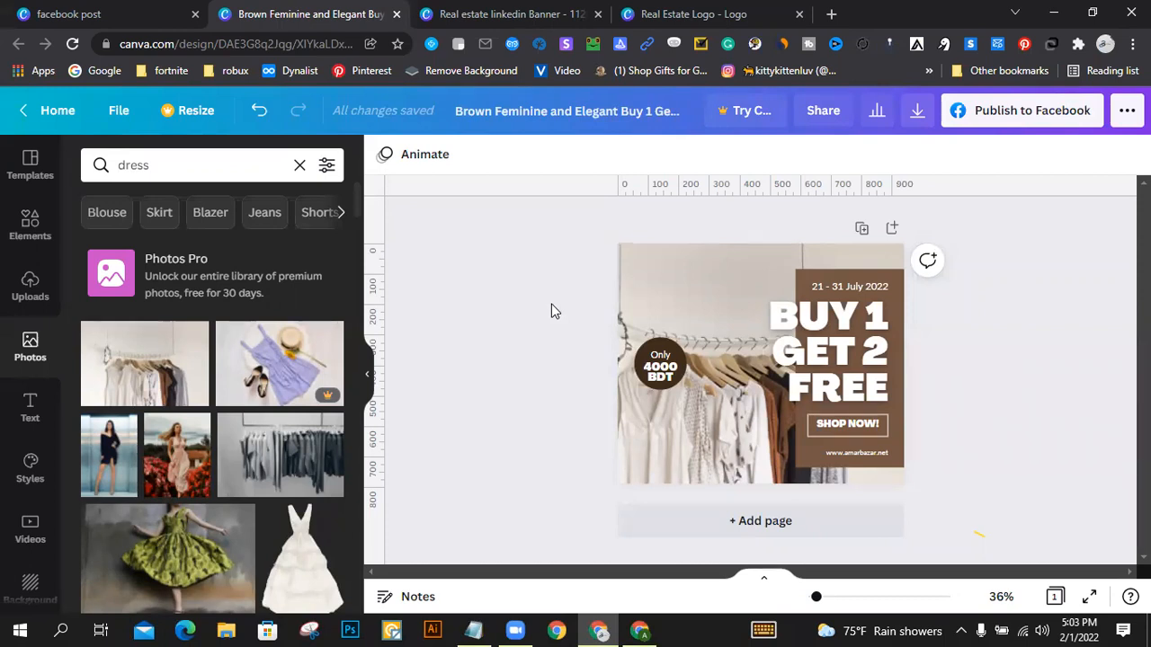
Step: Look over the real estate LinkedIn banner and logo designs, and return to the Facebook post design
left_click(733, 282)
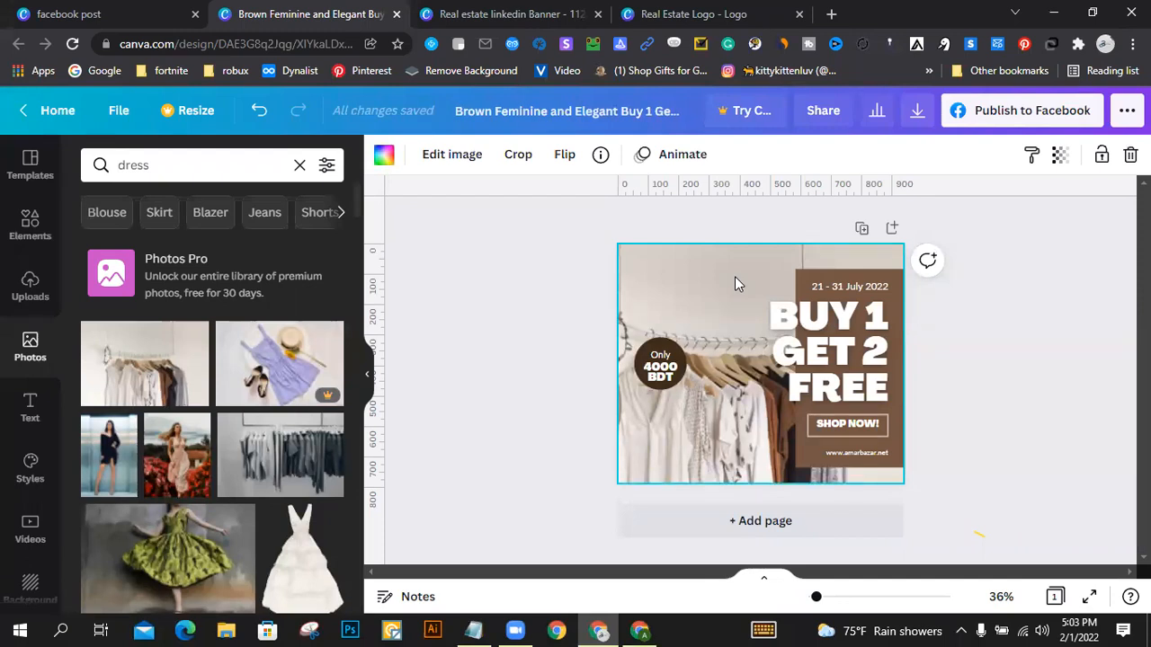
left_click(513, 14)
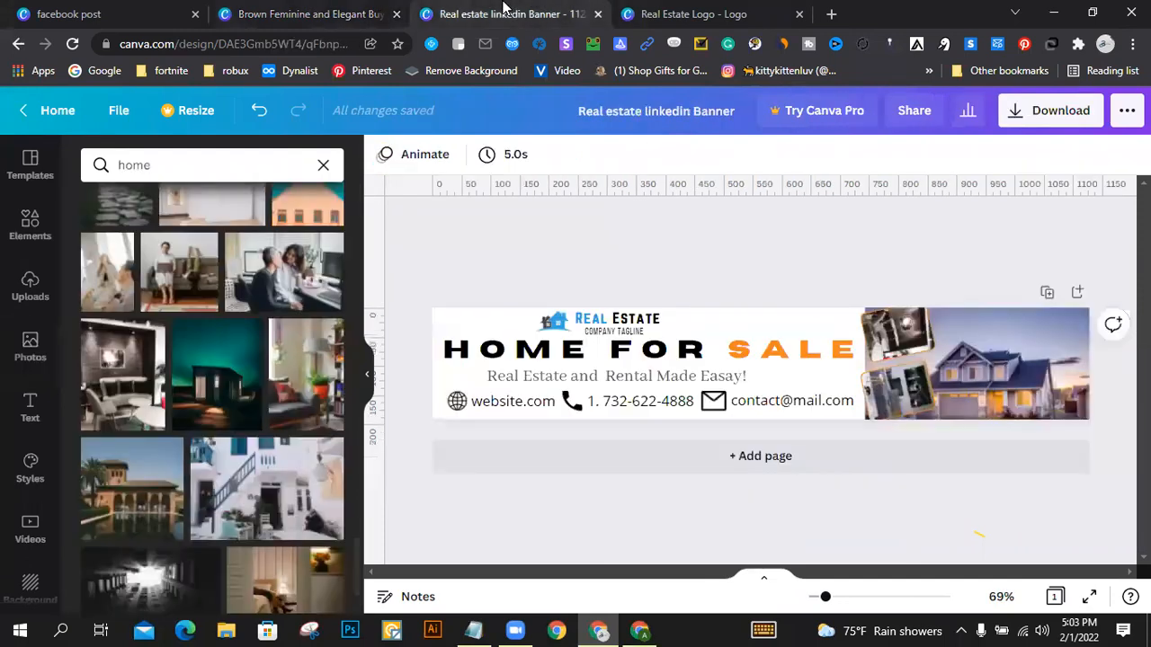
left_click(663, 9)
left_click(256, 11)
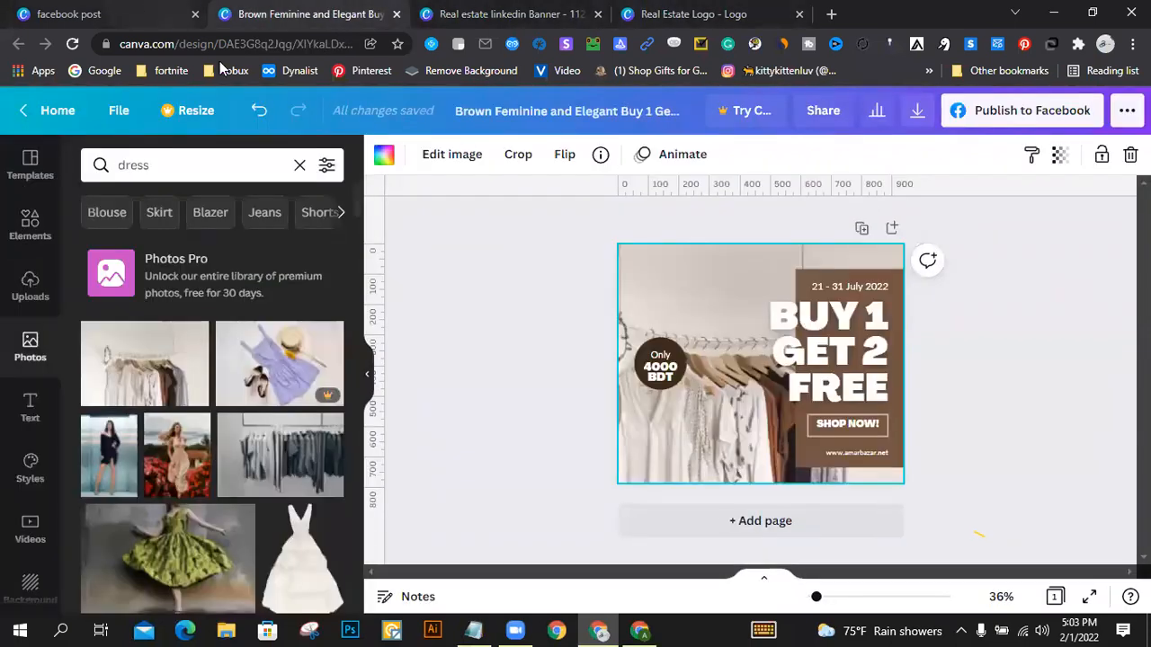
scroll(30, 437, "down", 3)
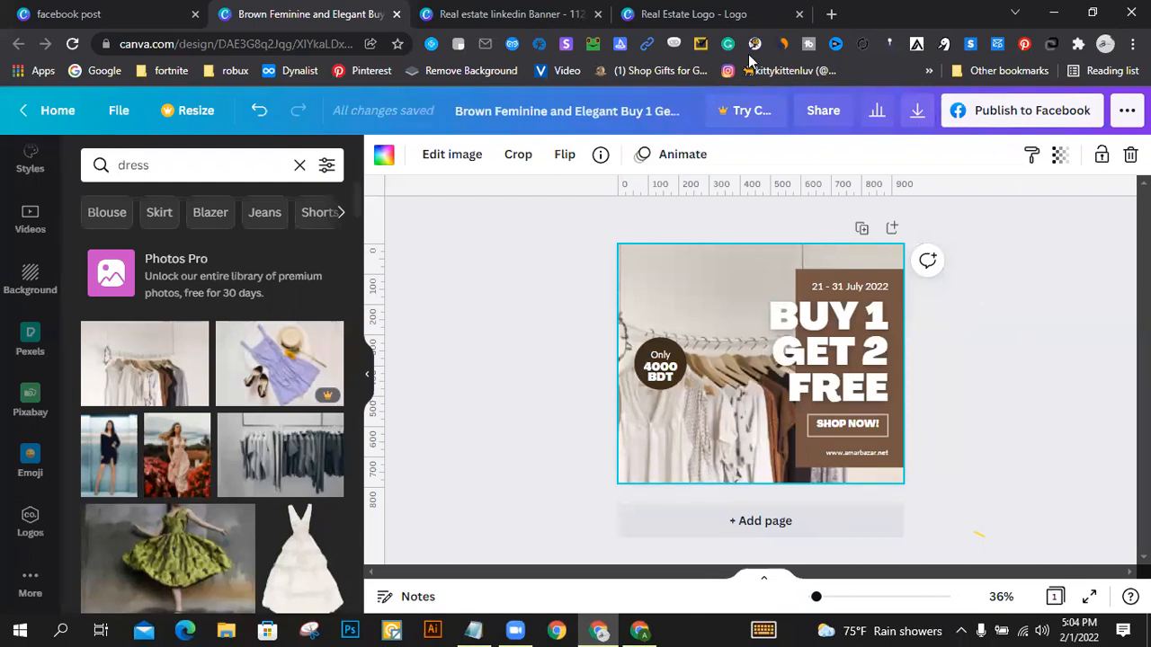
Step: Reorder the open browser tabs to Real Estate Logo, LinkedIn banner and Facebook post design, following the facebook post template search
left_click_drag(719, 14, 387, 11)
left_click(566, 9)
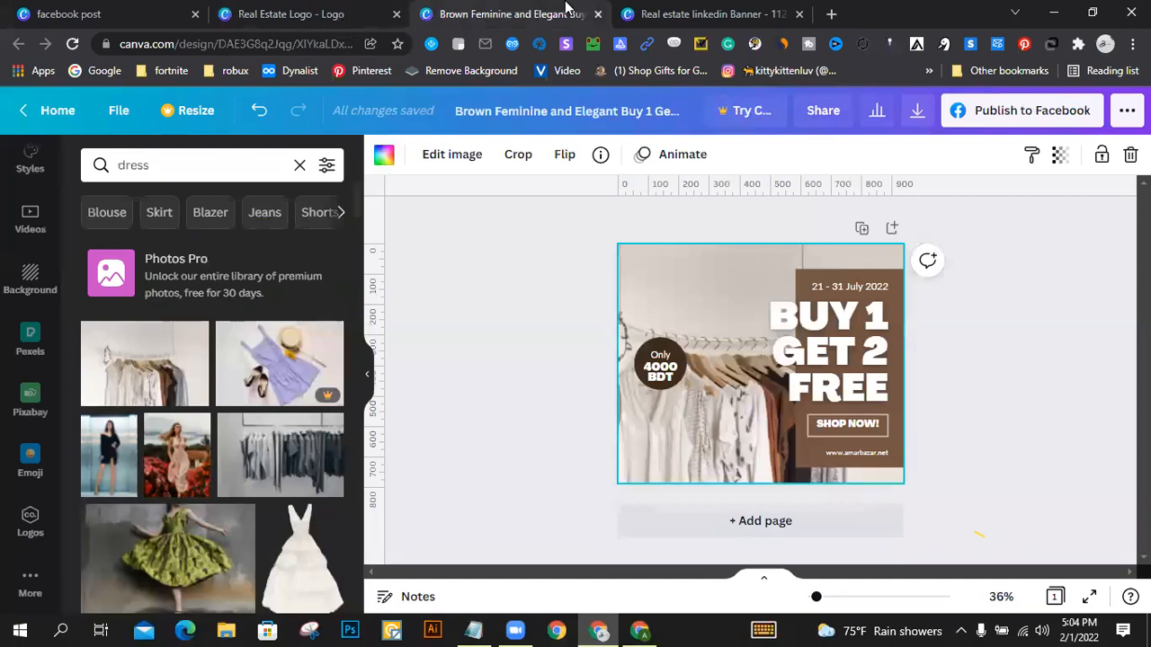
left_click_drag(710, 14, 517, 13)
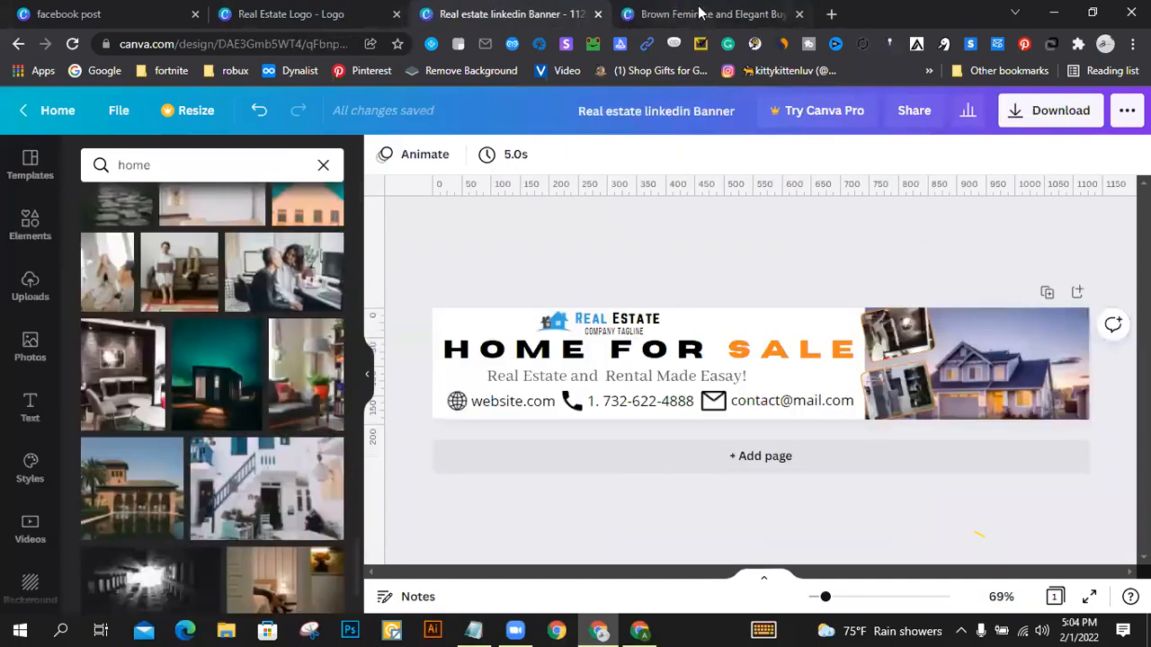
left_click(700, 13)
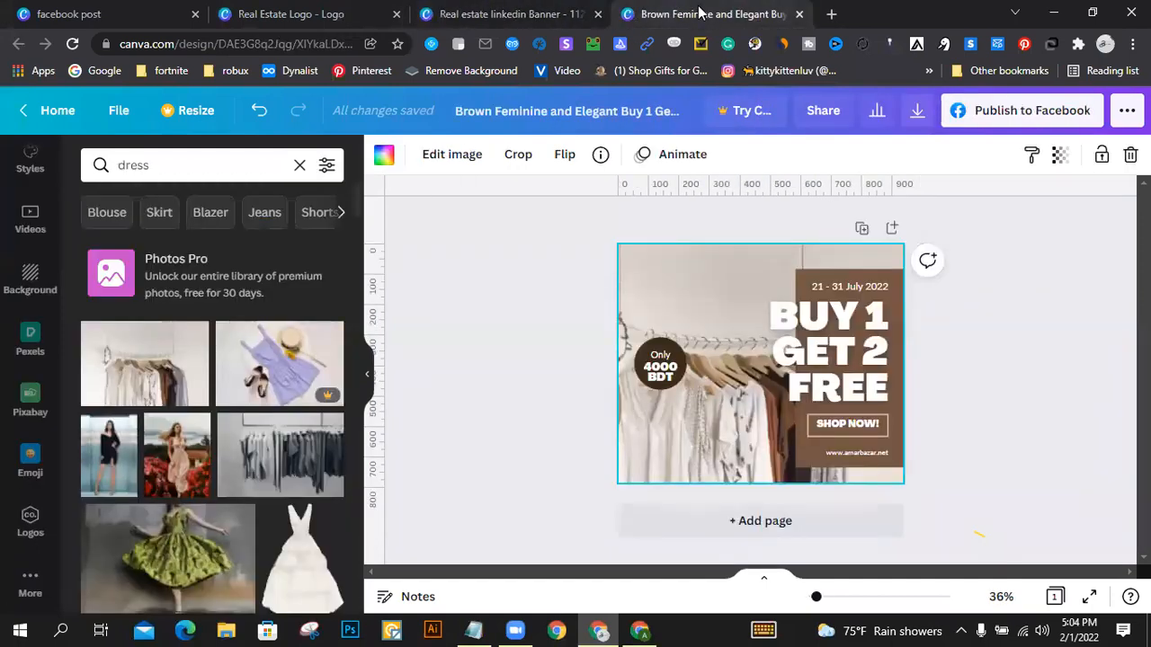
left_click(517, 277)
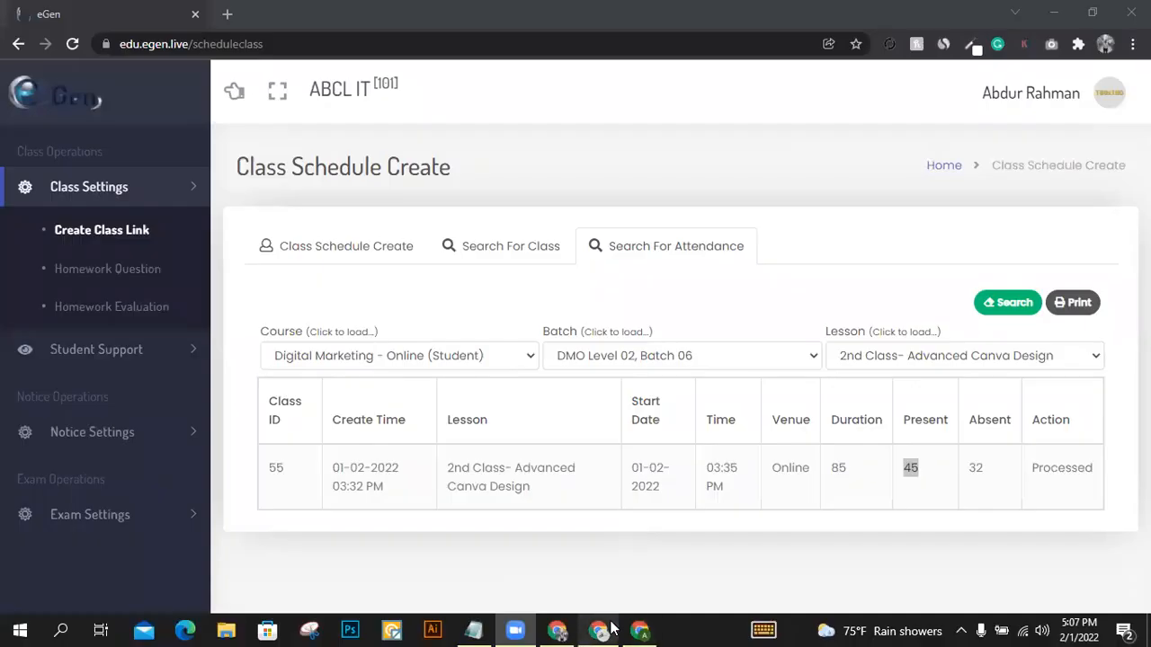
left_click(609, 622)
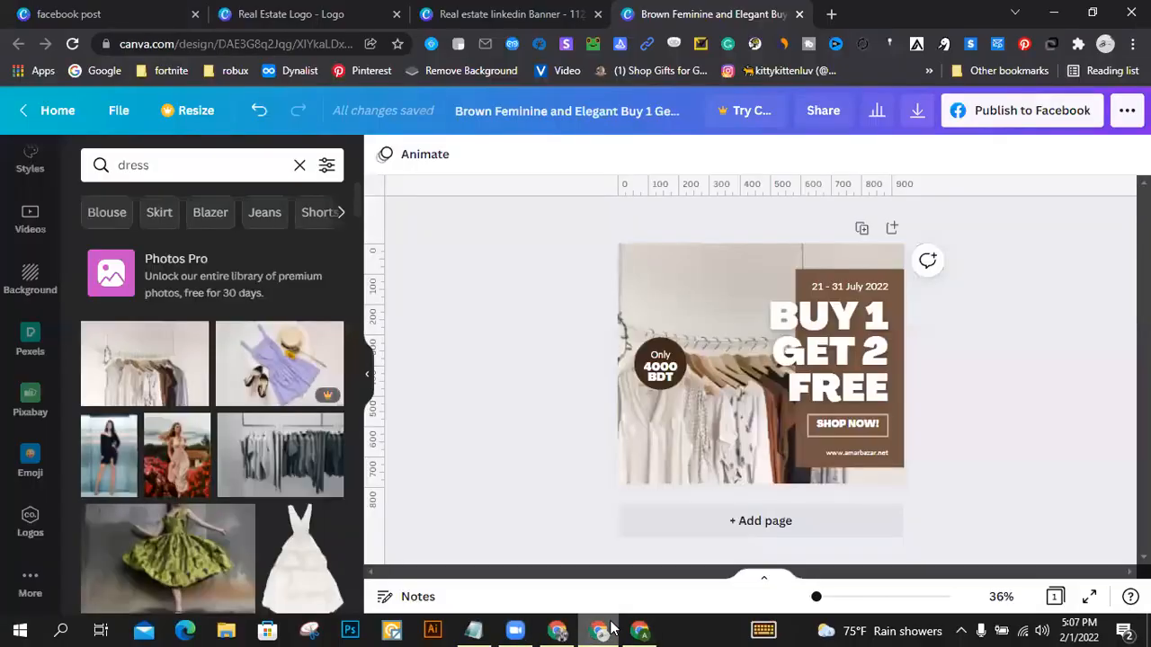
left_click(297, 13)
left_click(142, 11)
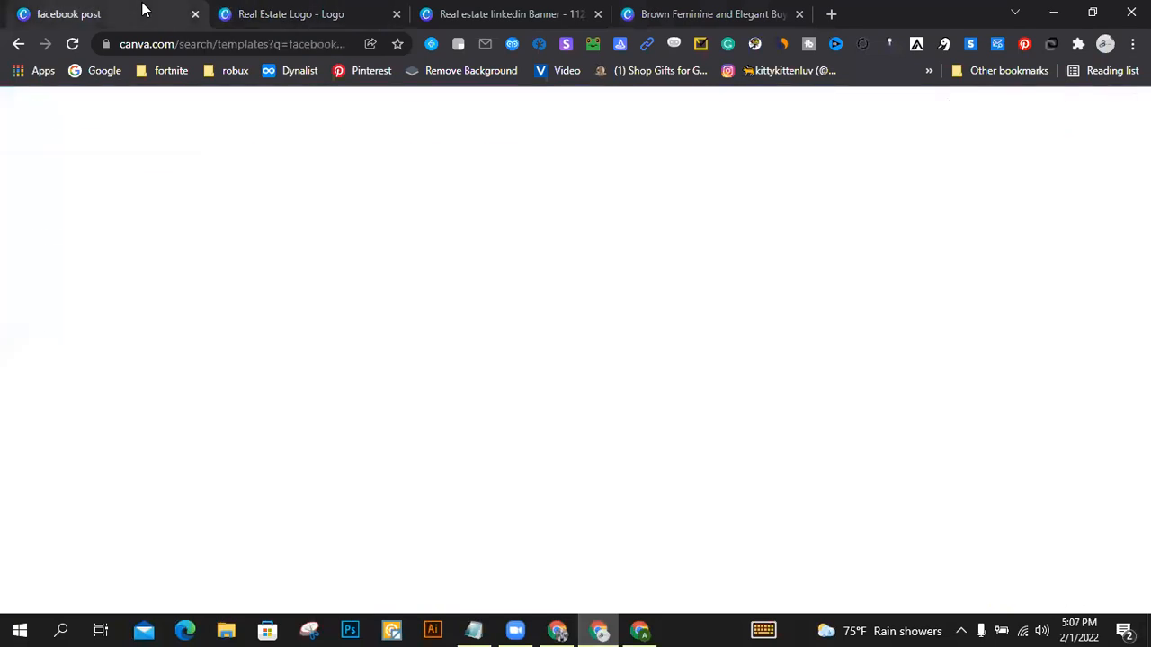
left_click(293, 12)
left_click(492, 9)
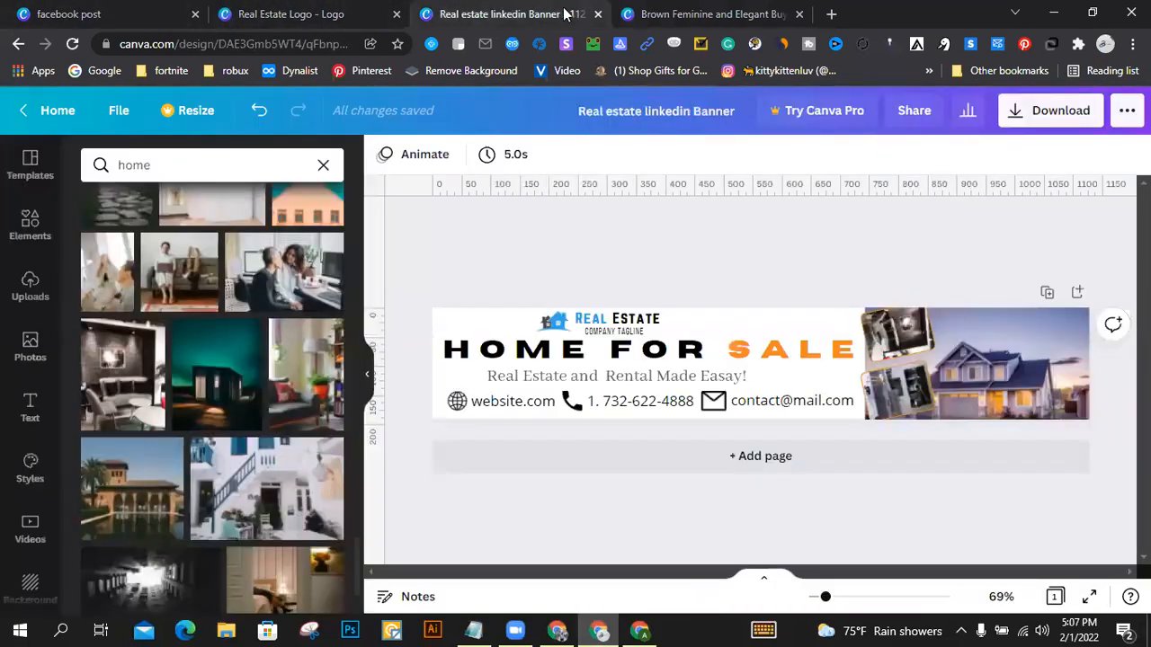
left_click(688, 11)
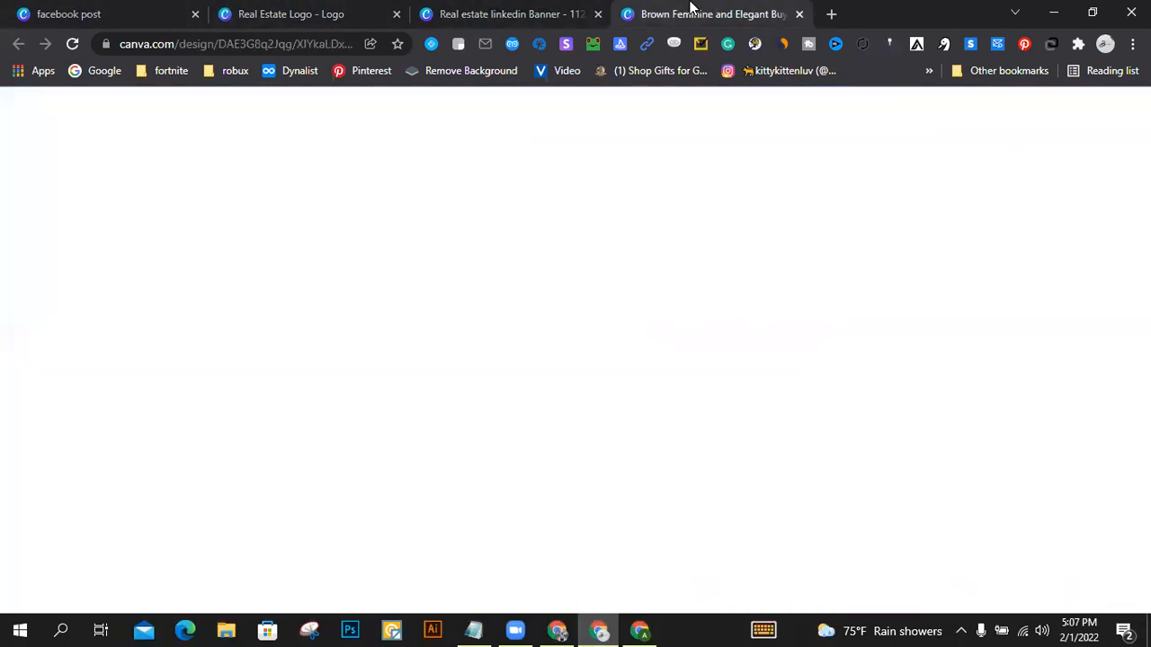
Step: Examine the file types and size options available for downloading the real estate LinkedIn banner, and close the download settings
left_click(502, 16)
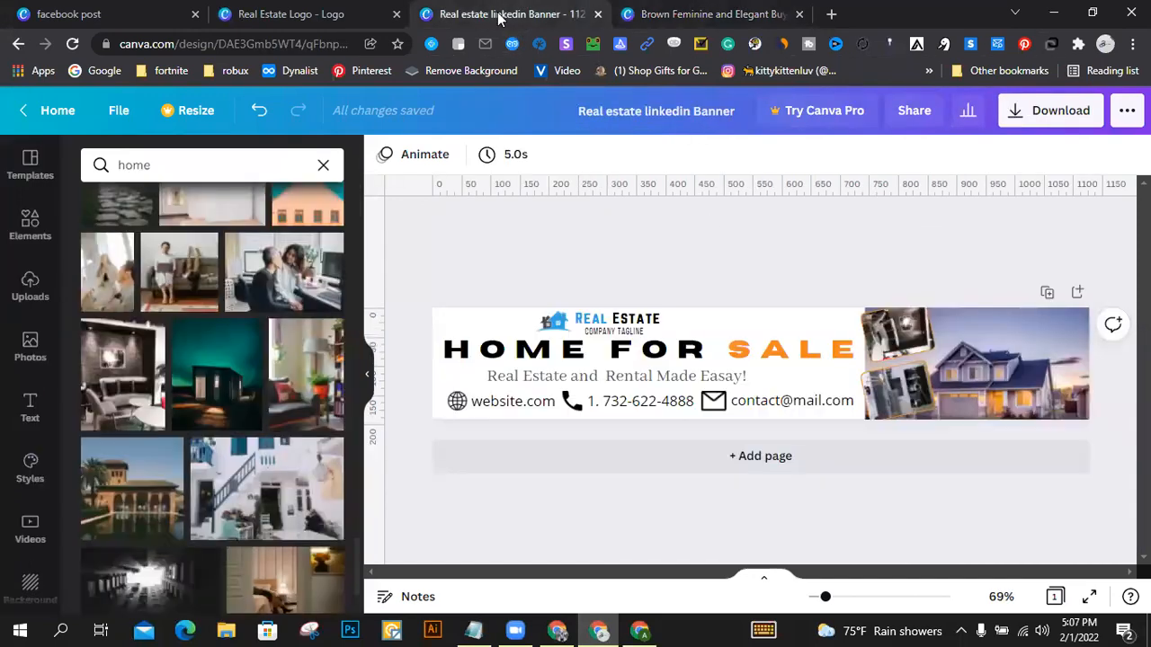
left_click(1065, 121)
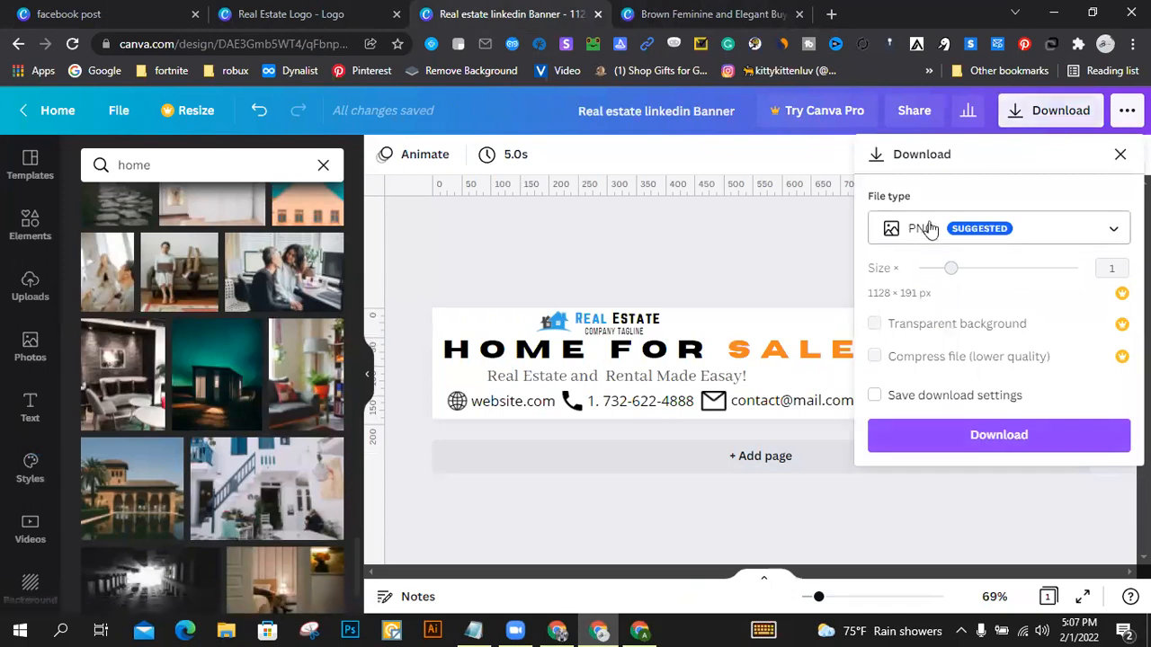
left_click(1046, 234)
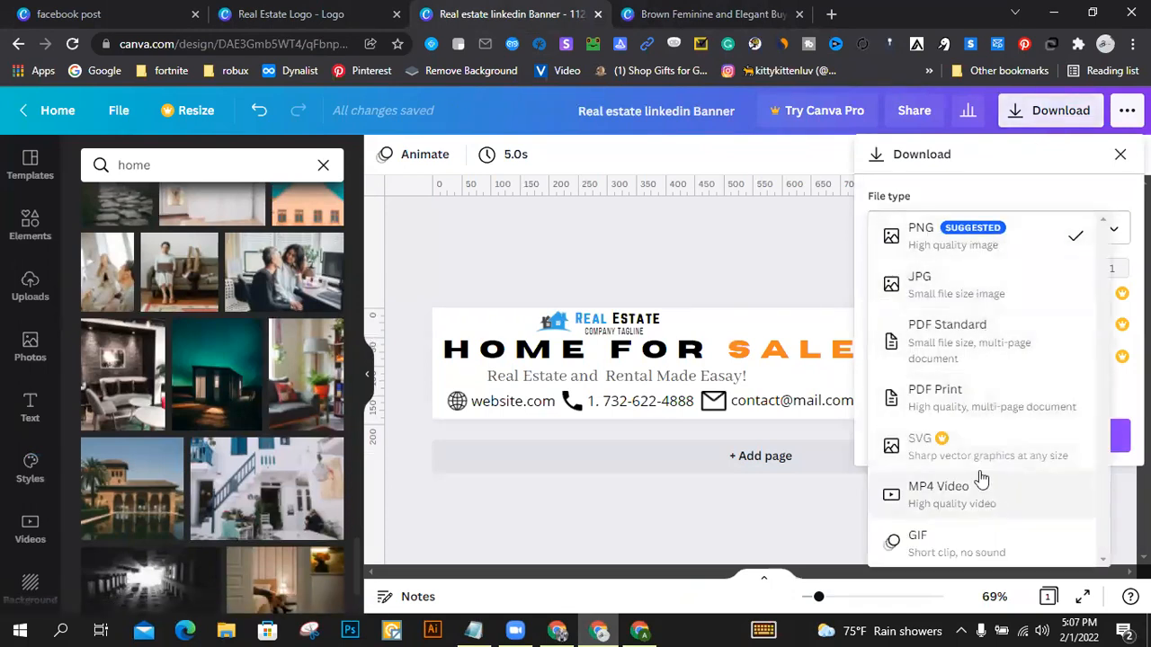
left_click(733, 256)
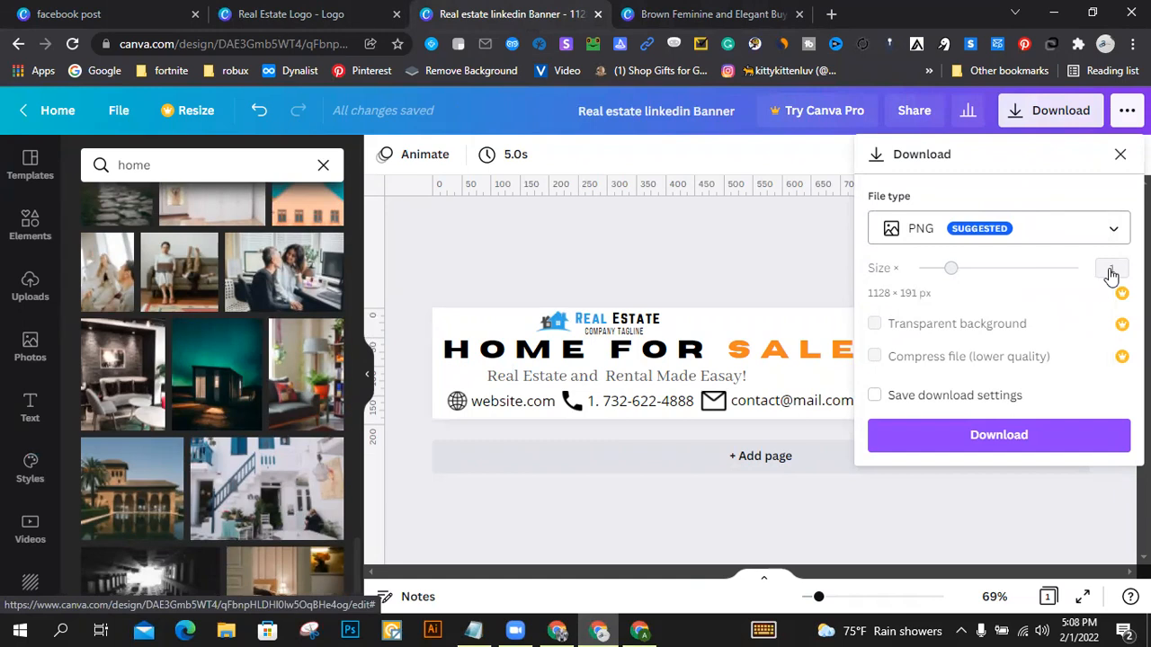
left_click(1039, 229)
left_click(1038, 230)
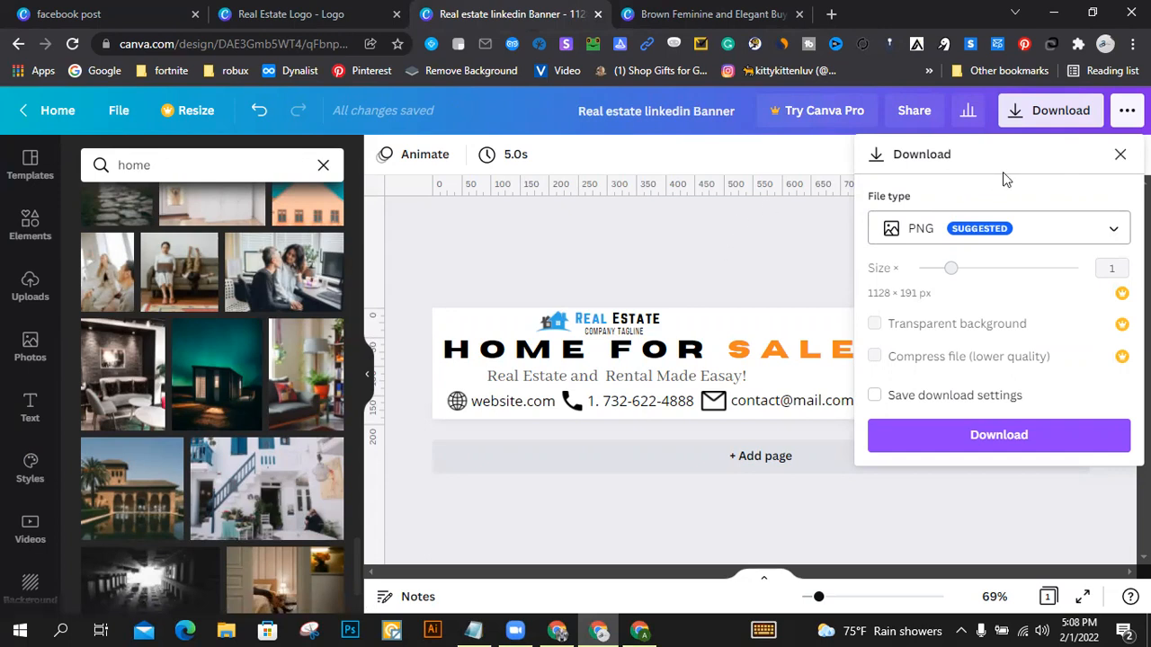
left_click(672, 271)
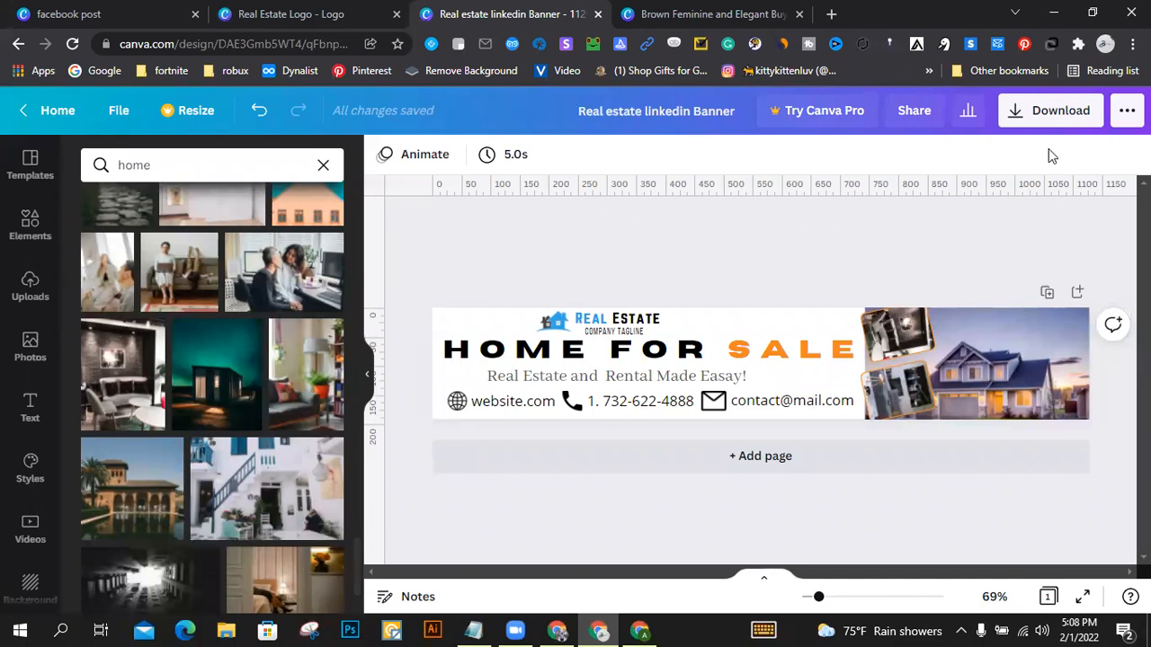
Step: Review the link-sharing permissions for the LinkedIn banner and copy its share link with edit access
left_click(916, 115)
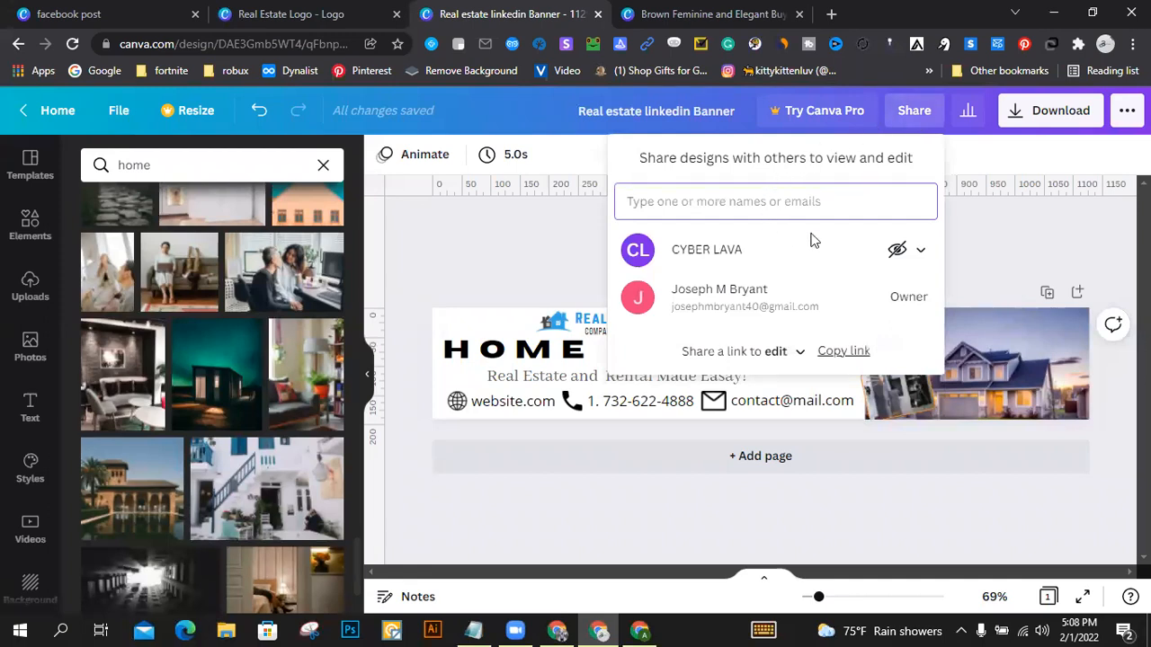
left_click(798, 352)
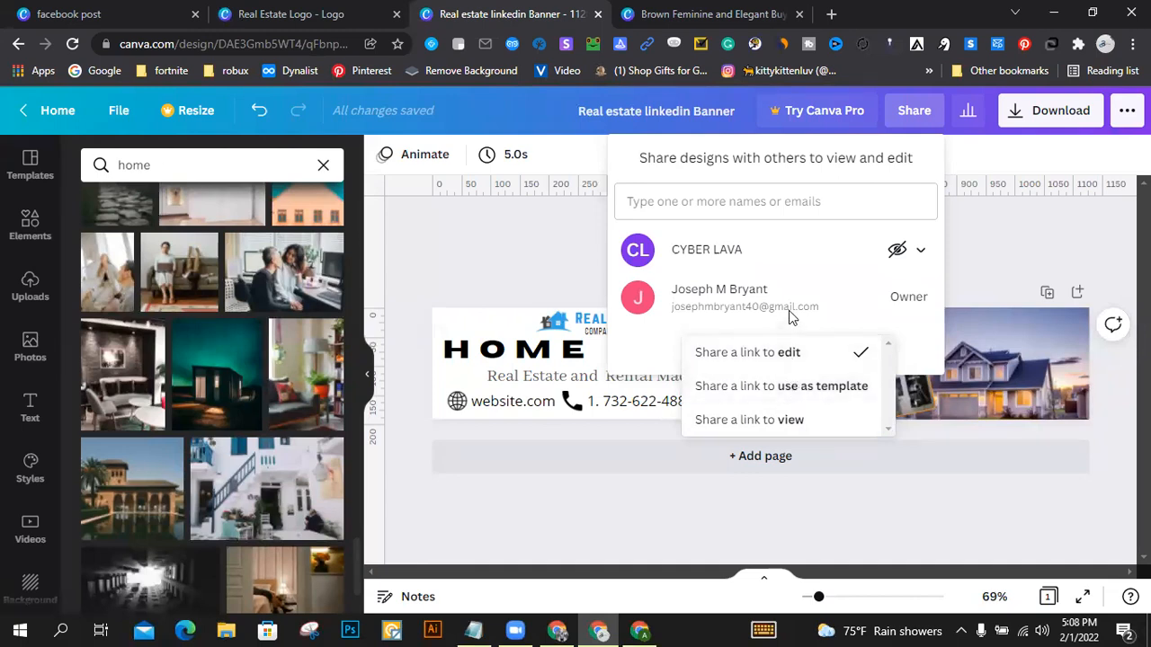
left_click(924, 339)
left_click(845, 351)
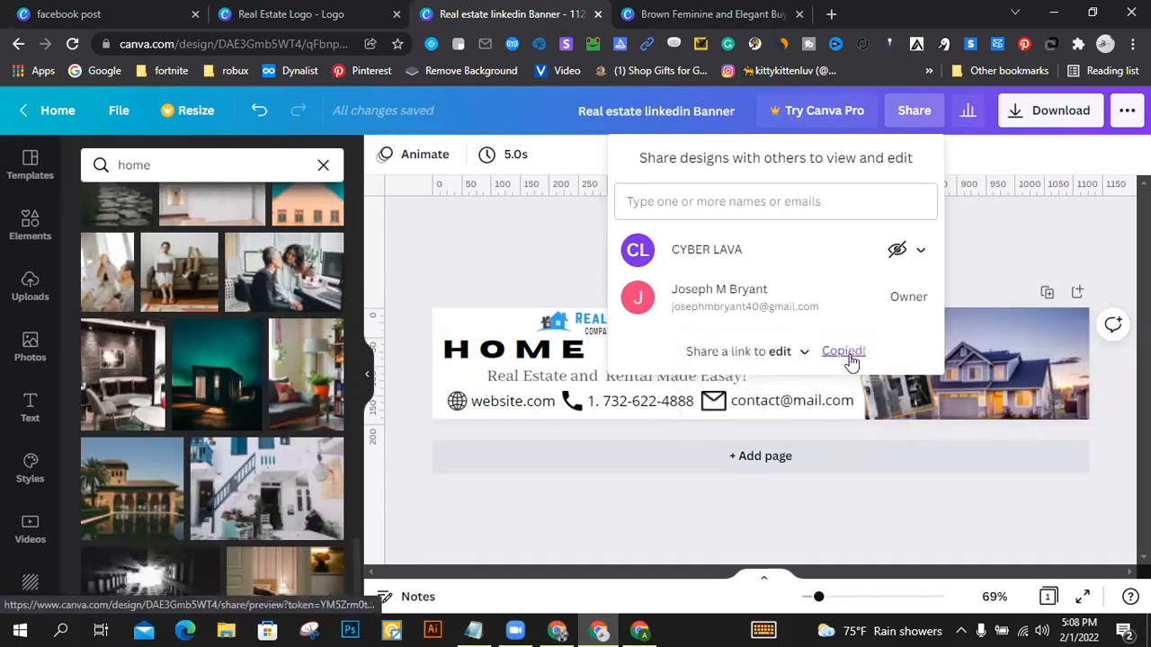
left_click(1020, 232)
Step: Clear any selection on the LinkedIn banner and open its download settings with PNG as the file type
left_click_drag(574, 224, 1106, 470)
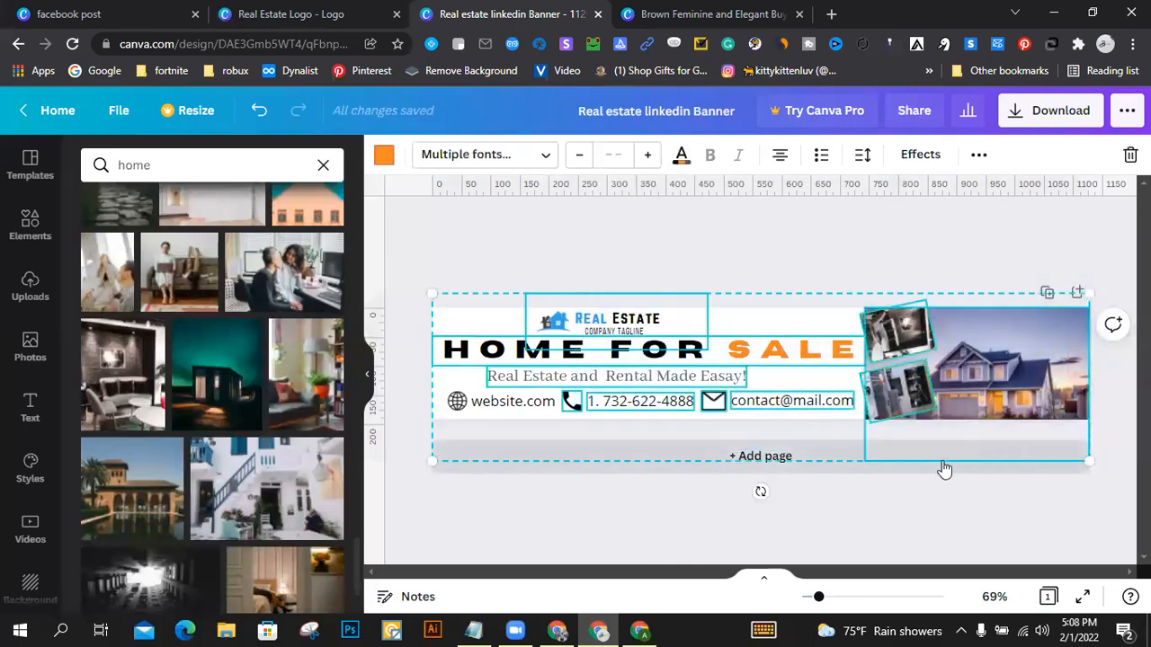
left_click(836, 250)
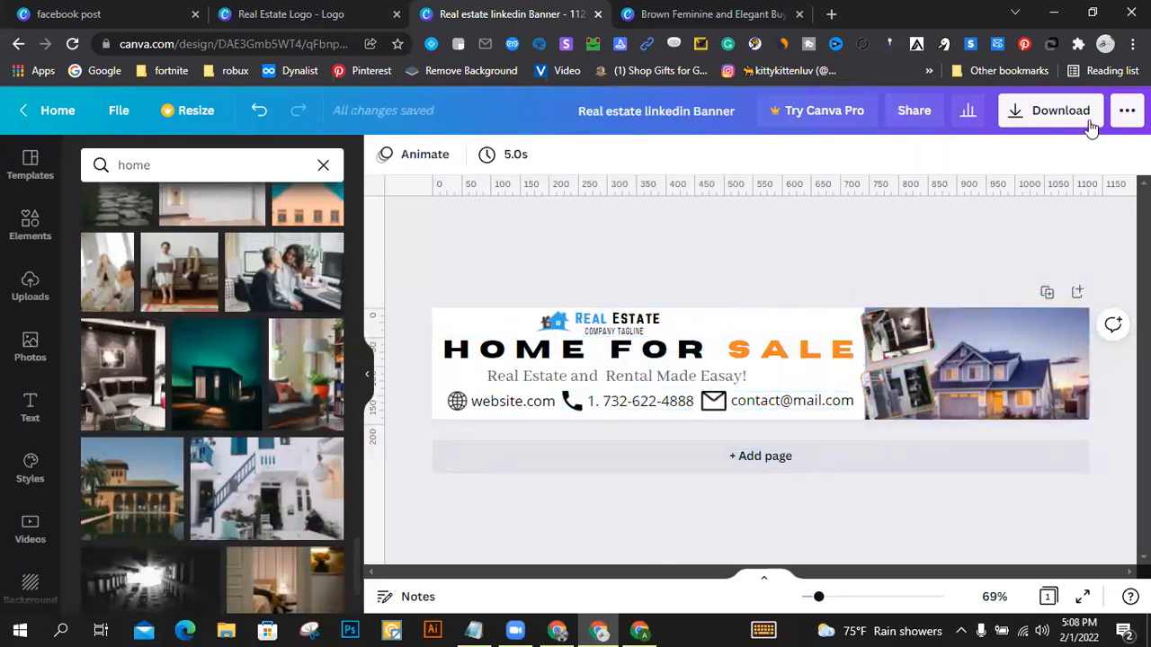
left_click(1054, 115)
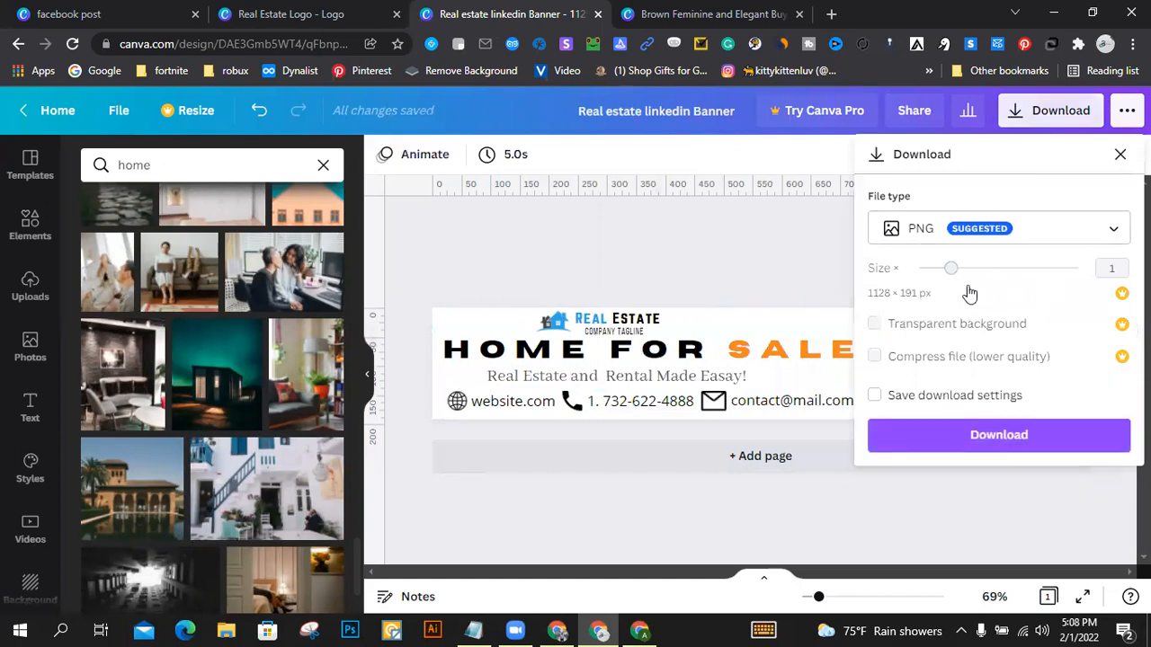